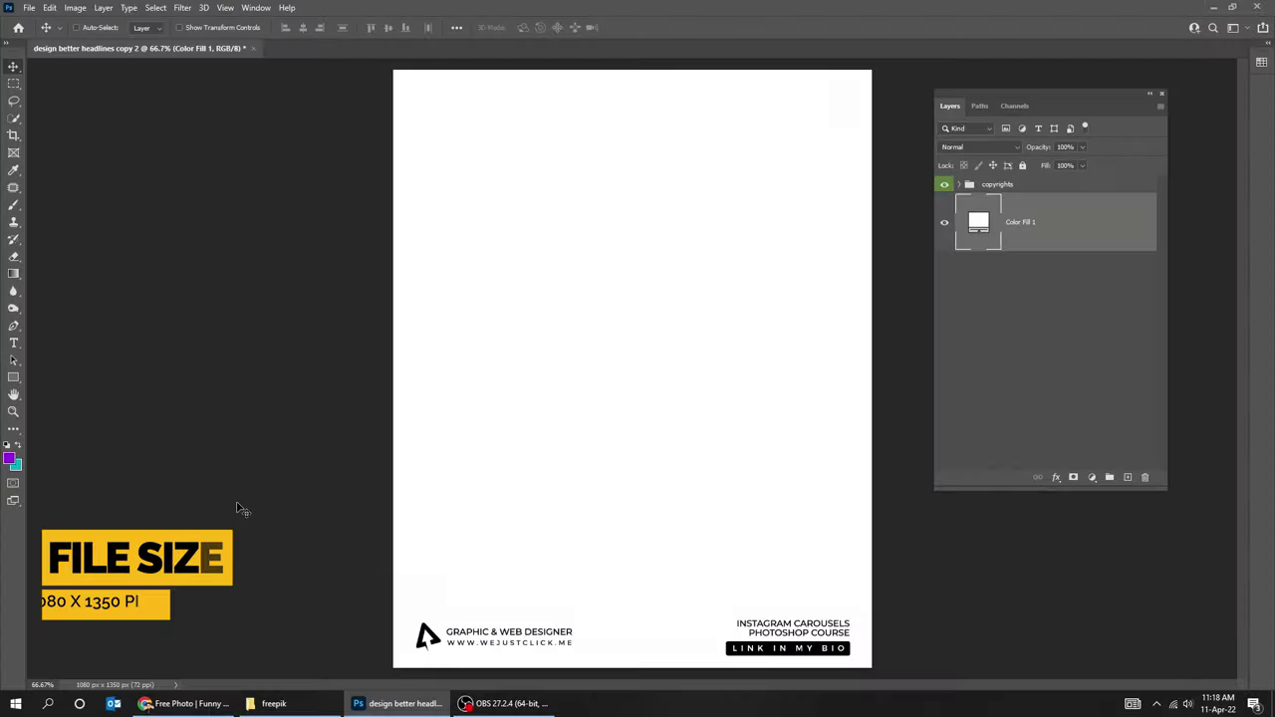
Place the curly-haired woman photo from the freepik folder, enlarge it to fill the canvas height, and shift it until her face is half cropped
{"action": "left_click", "coordinate": [284, 704]}
{"action": "left_click_drag", "start_coordinate": [228, 179], "coordinate": [582, 464]}
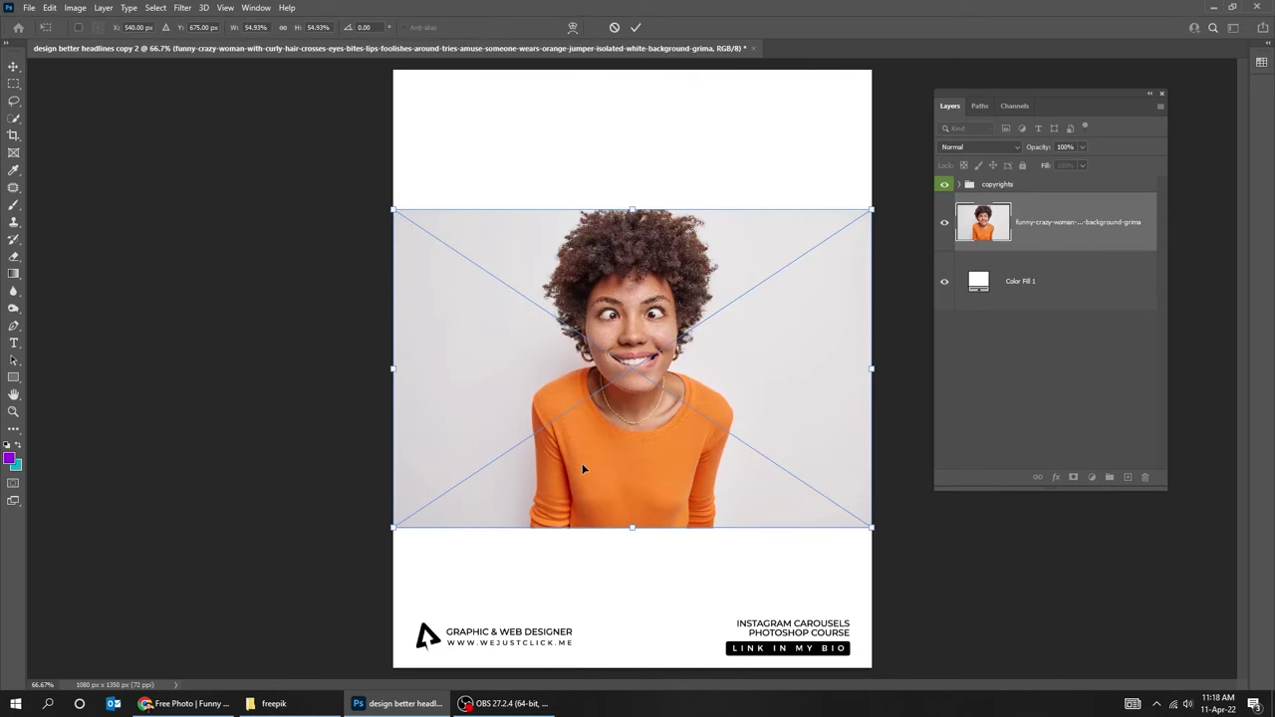
{"action": "key", "text": "ctrl+minus"}
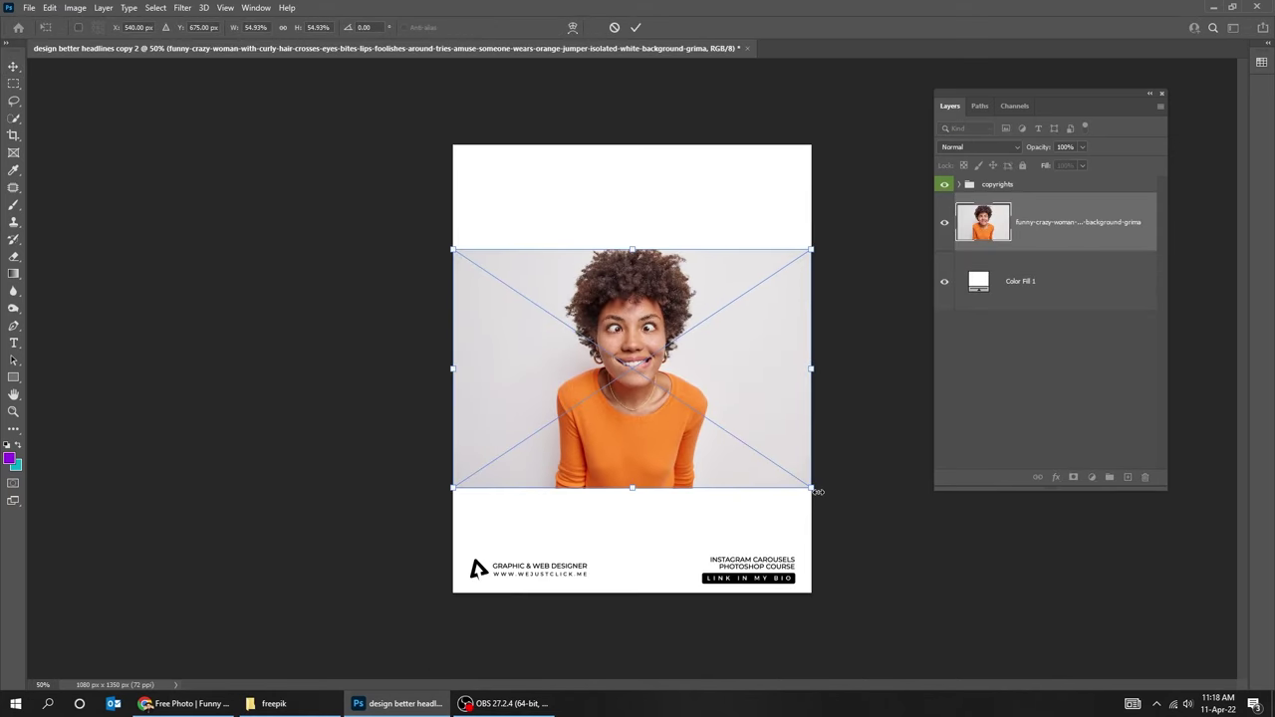
{"action": "left_click_drag", "start_coordinate": [815, 490], "coordinate": [969, 603]}
{"action": "key", "text": "Return"}
{"action": "left_click_drag", "start_coordinate": [560, 494], "coordinate": [798, 490]}
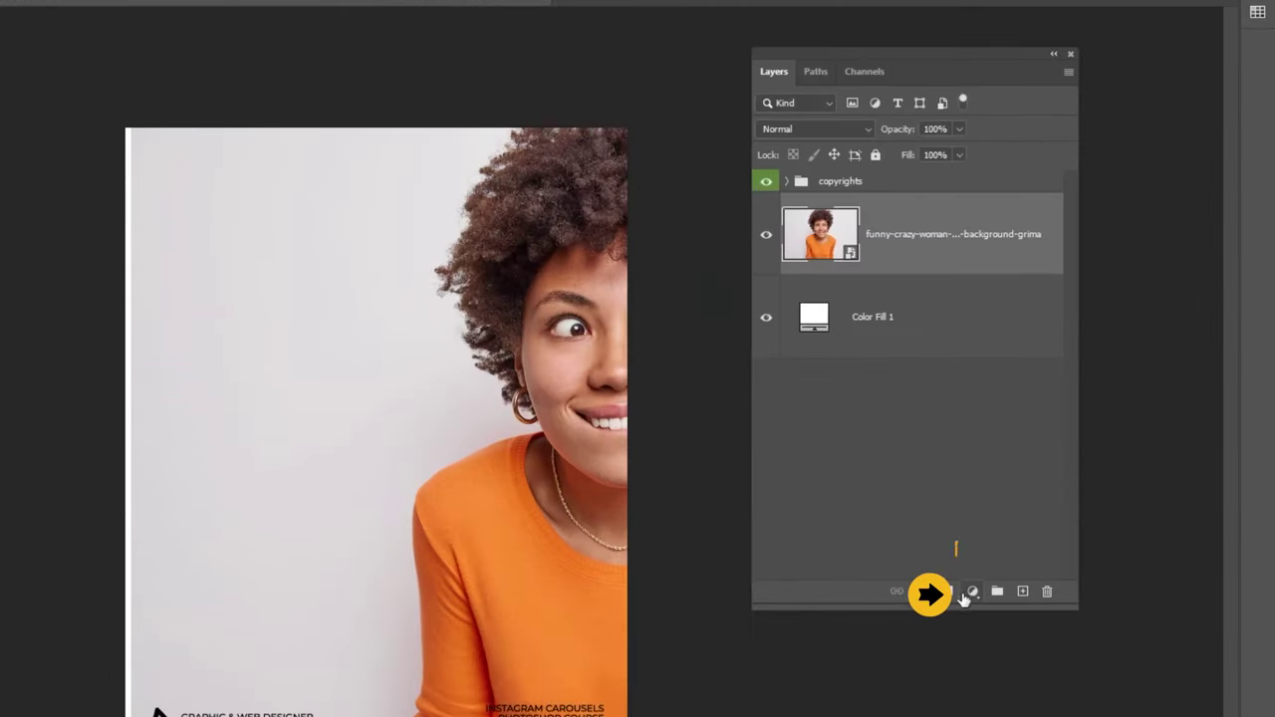
Add a Gradient Map adjustment layer above the photo using the Black, White preset from the Basics gradients
{"action": "left_click", "coordinate": [1092, 478]}
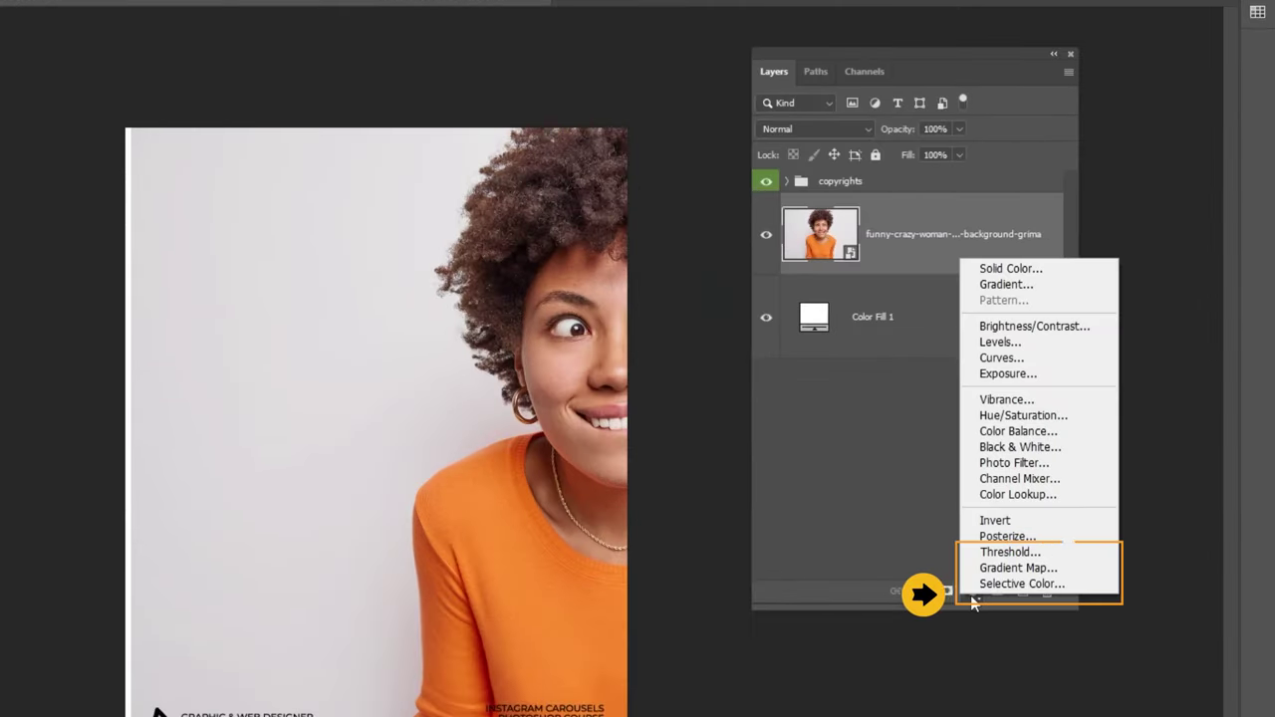
{"action": "left_click", "coordinate": [1016, 568]}
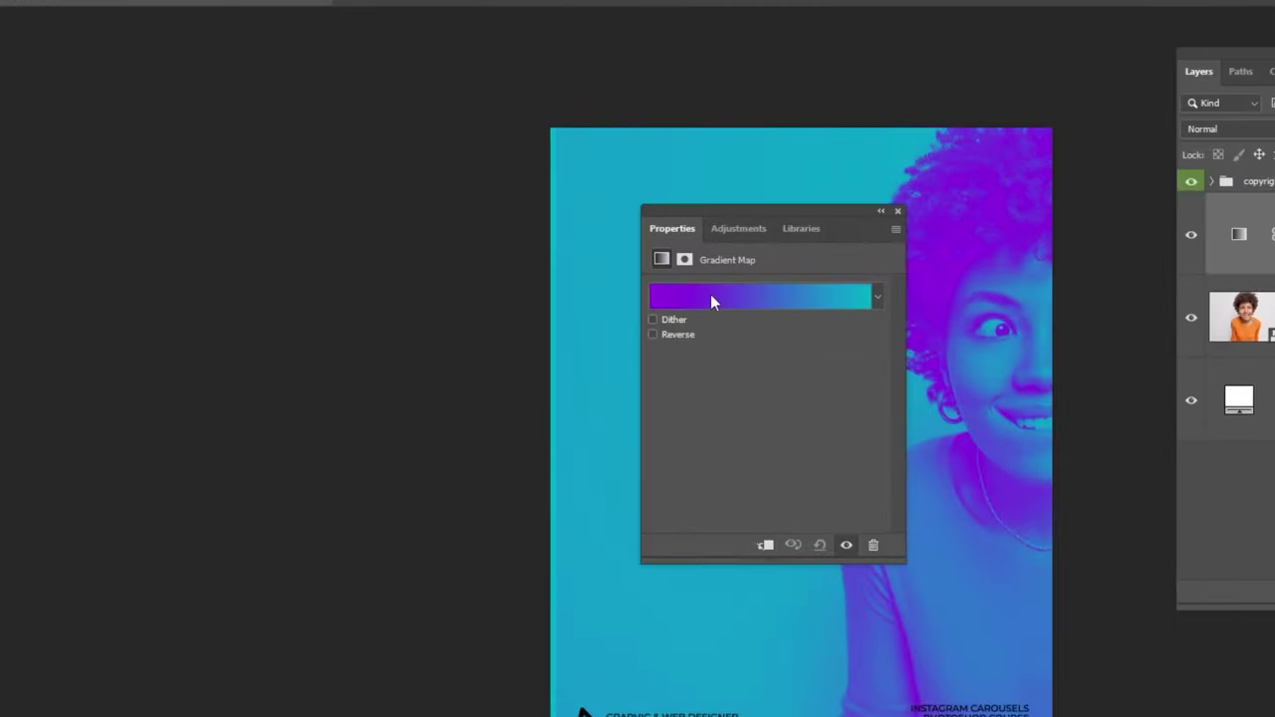
{"action": "left_click", "coordinate": [712, 295]}
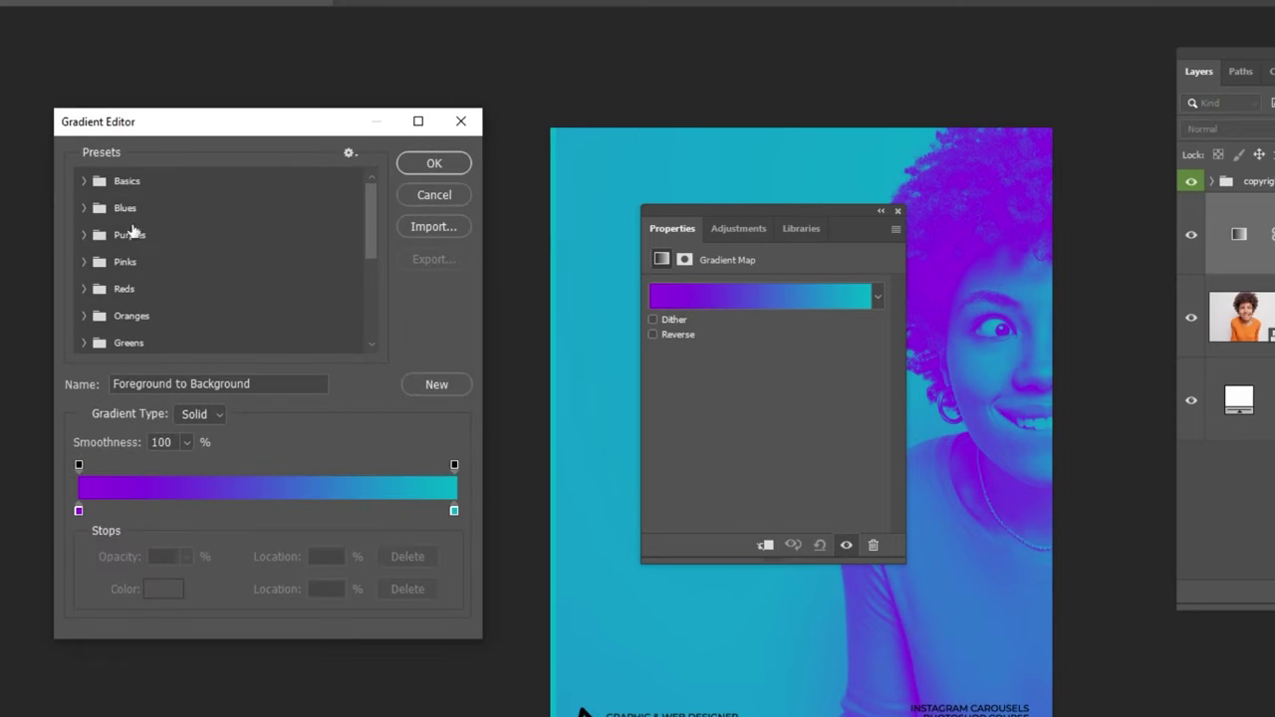
{"action": "left_click", "coordinate": [84, 180]}
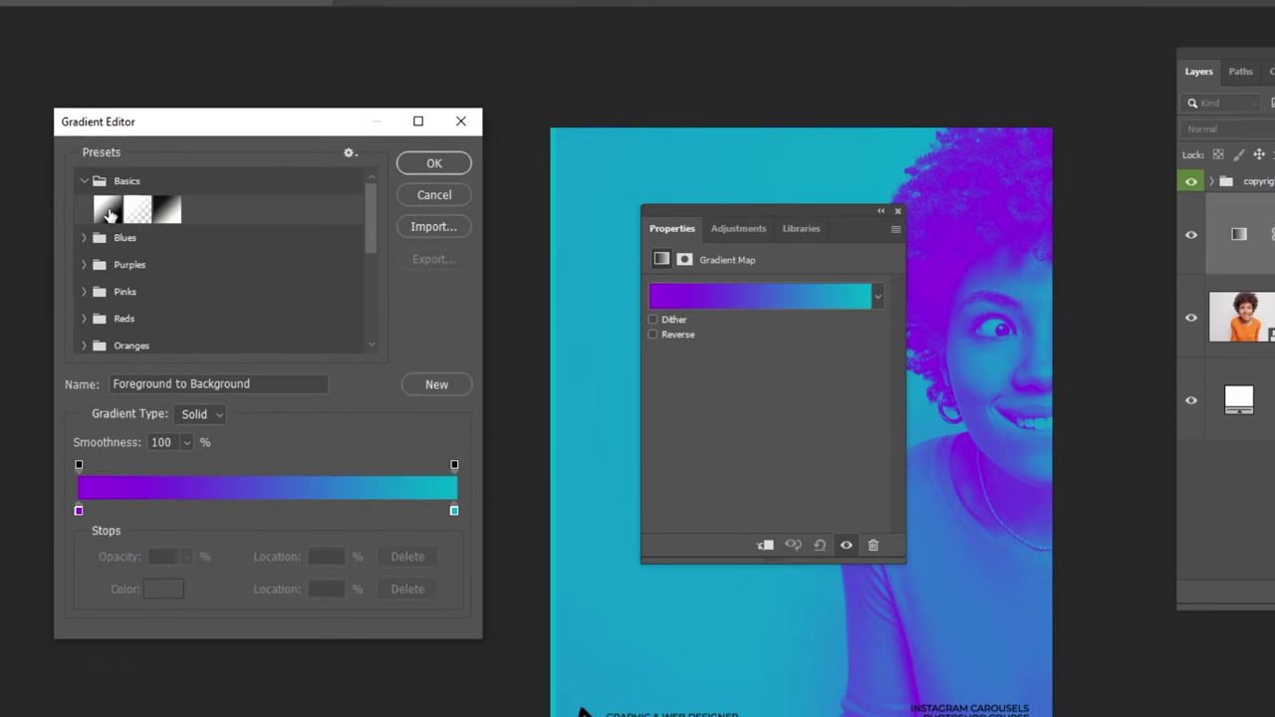
{"action": "left_click", "coordinate": [166, 208]}
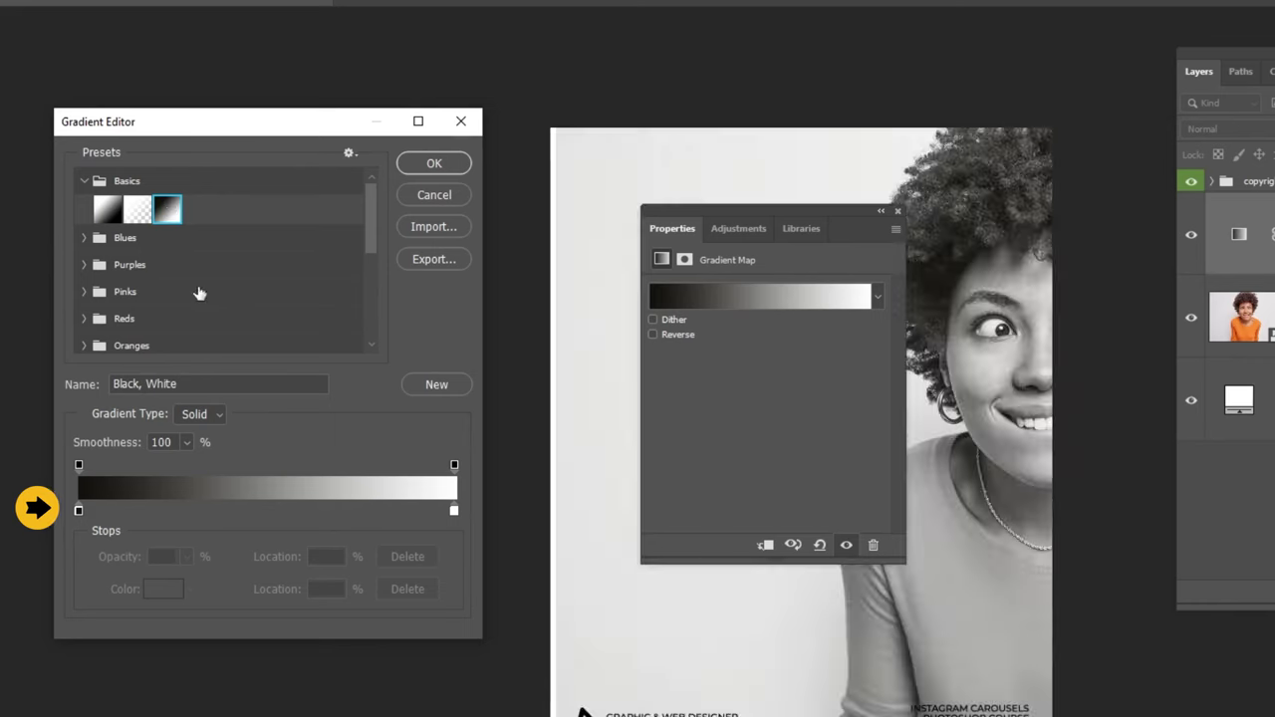
Change the gradient map's dark colour stop at location 0% to pure black and apply the gradient
{"action": "left_click", "coordinate": [78, 511]}
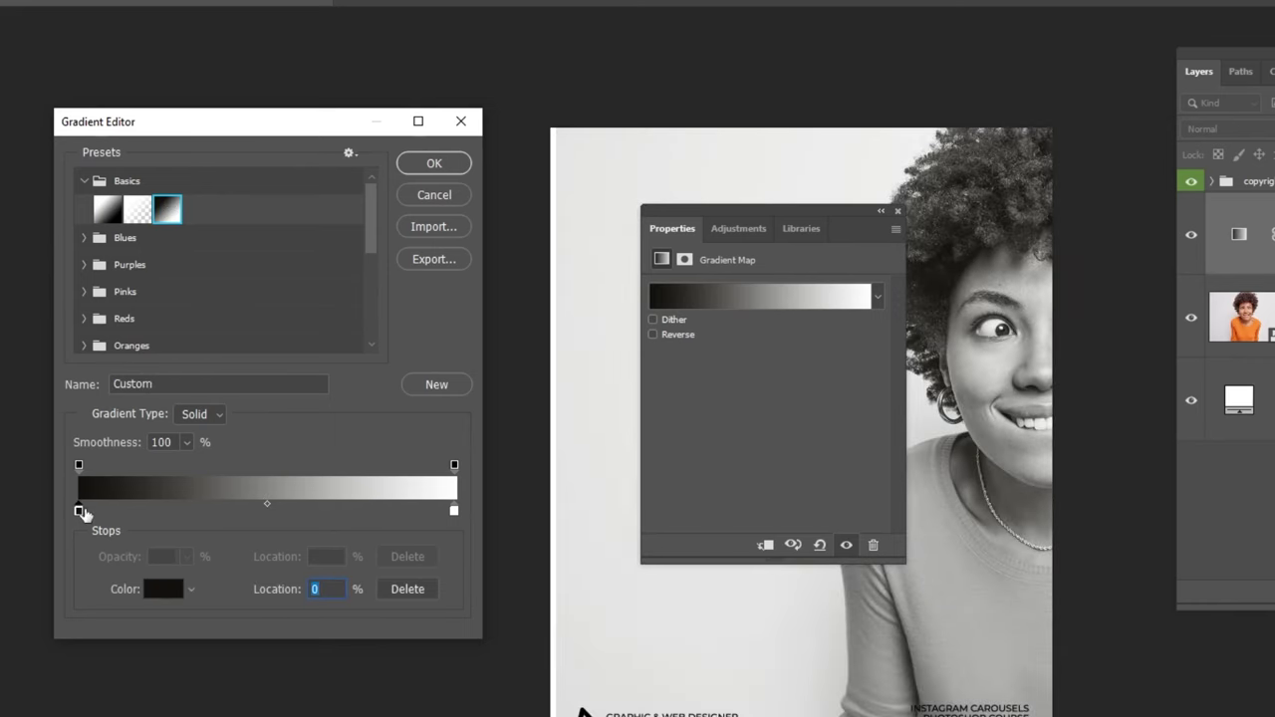
{"action": "left_click", "coordinate": [184, 588]}
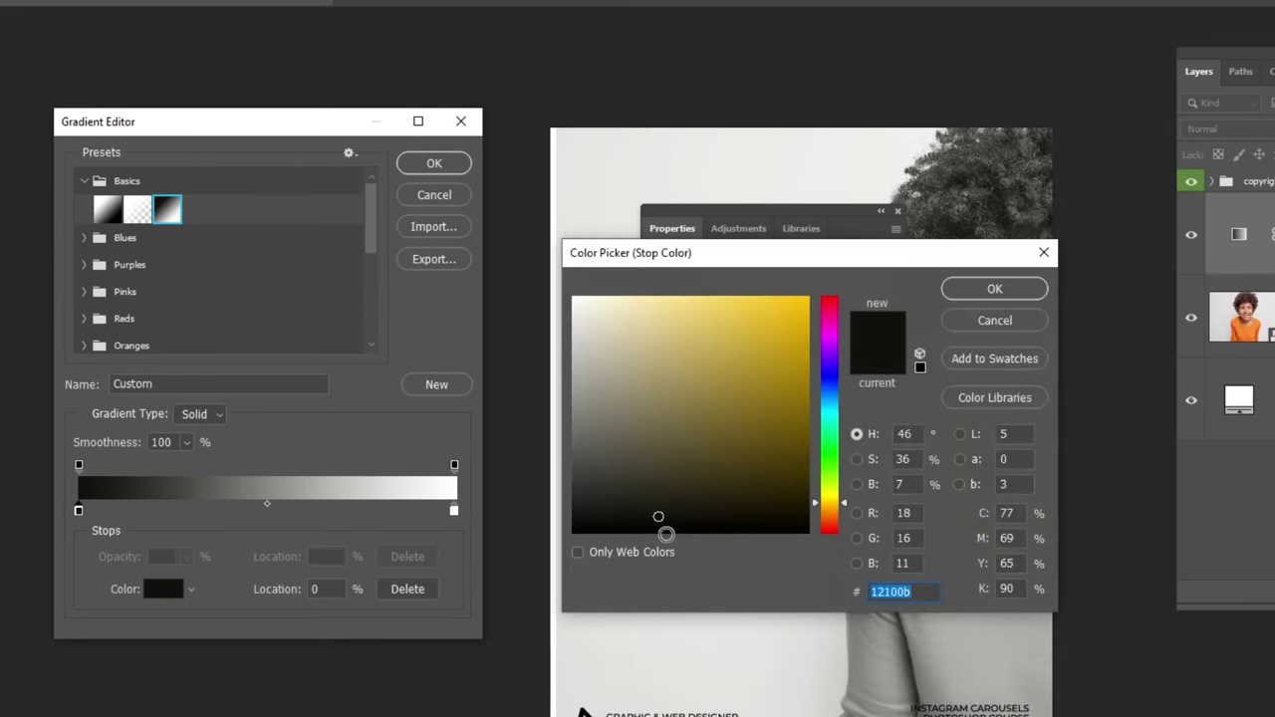
{"action": "left_click_drag", "start_coordinate": [663, 532], "coordinate": [575, 528]}
{"action": "left_click", "coordinate": [959, 297]}
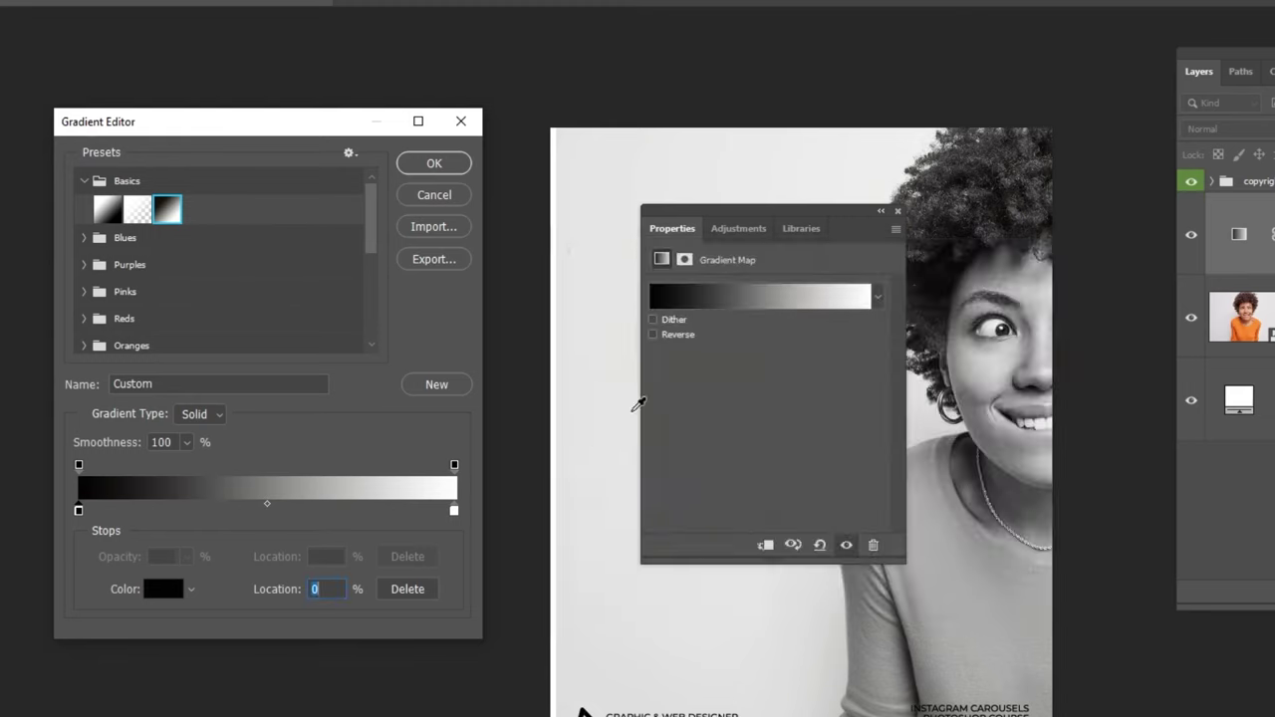
{"action": "left_click", "coordinate": [899, 212]}
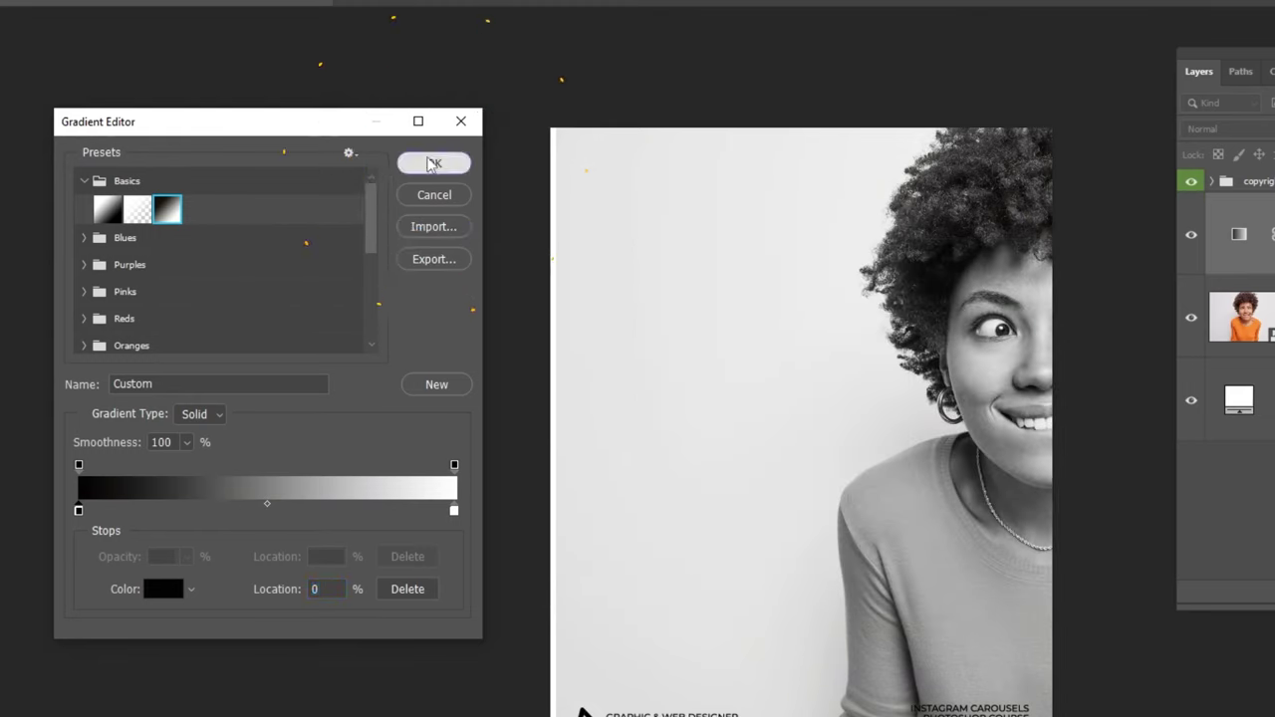
{"action": "left_click", "coordinate": [434, 163]}
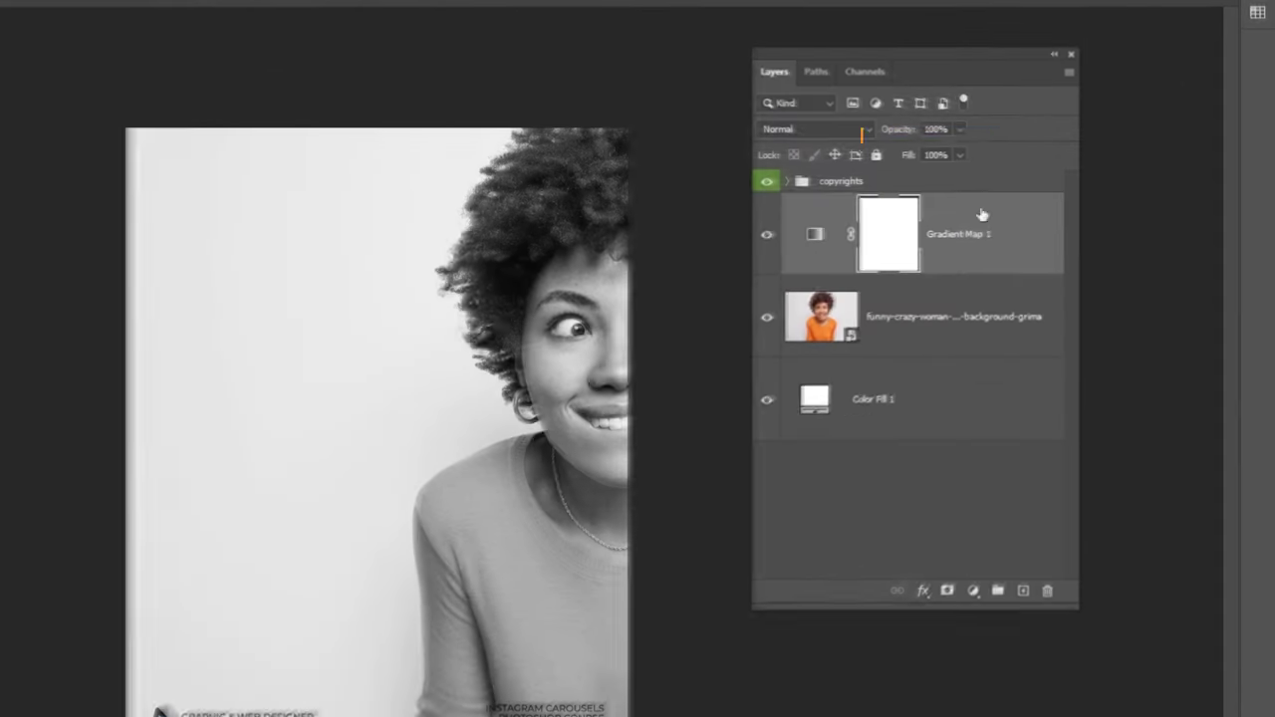
Reduce the gradient map layer's fill to 82% and clip it to the woman photo layer
{"action": "left_click", "coordinate": [960, 155]}
{"action": "left_click_drag", "start_coordinate": [958, 174], "coordinate": [945, 178]}
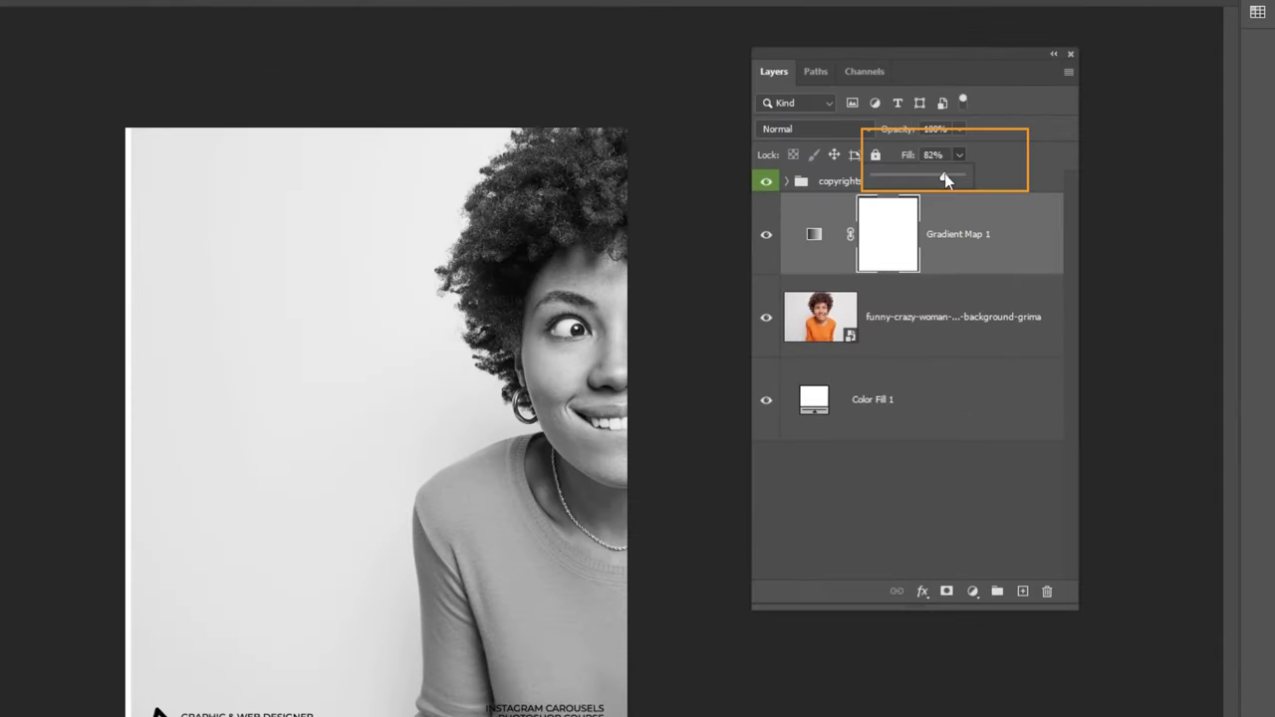
{"action": "right_click", "coordinate": [955, 247]}
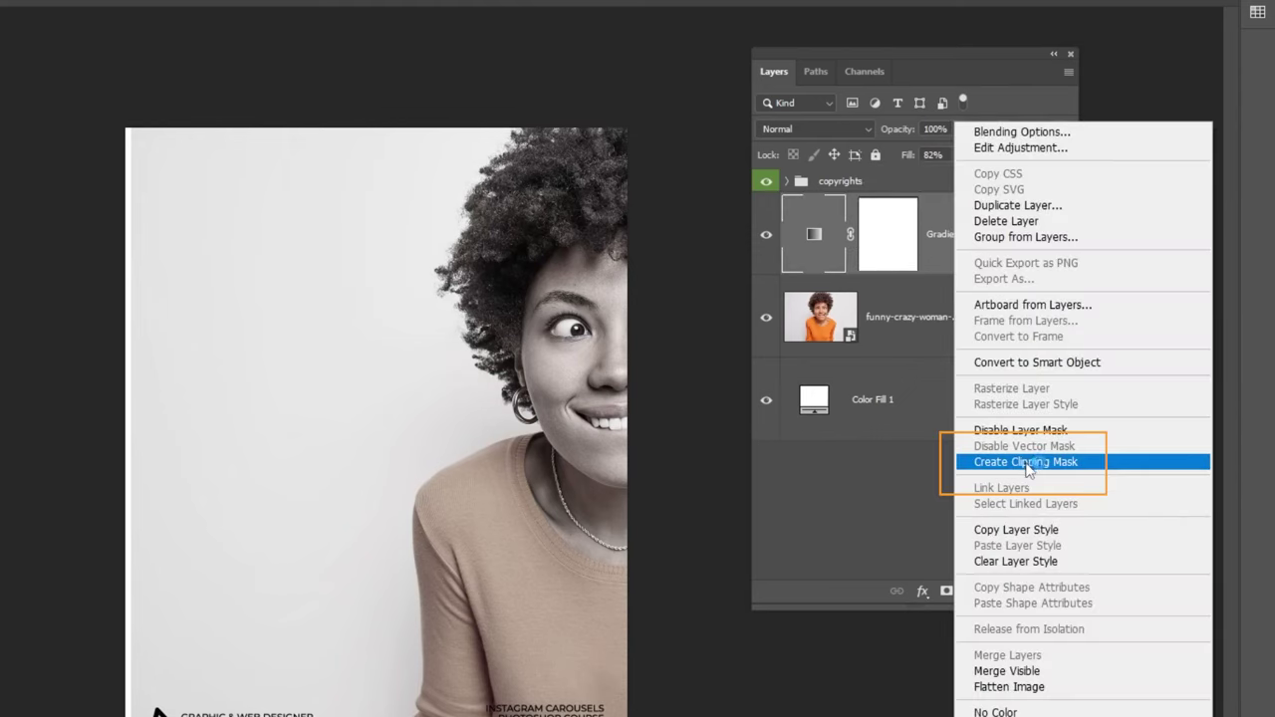
{"action": "left_click", "coordinate": [1026, 463]}
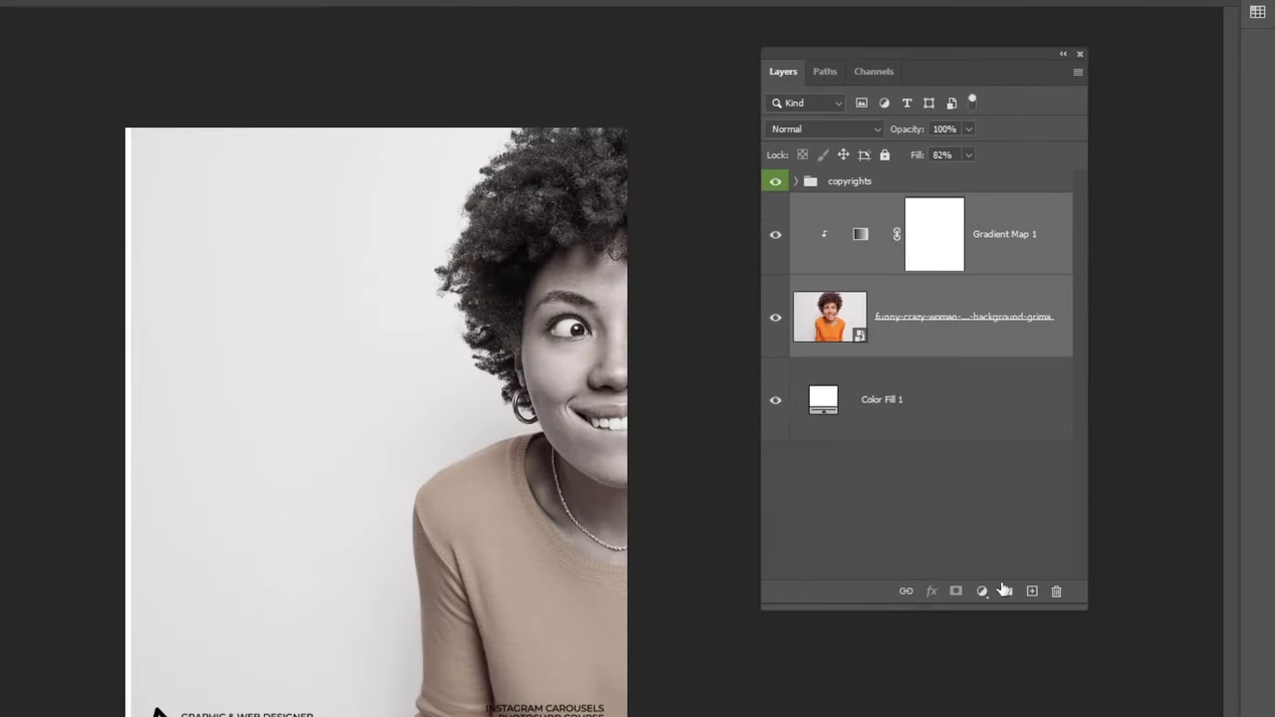
Group the gradient map and photo layers as "woman" and give the group an orange colour label
{"action": "left_click_drag", "start_coordinate": [1004, 590], "coordinate": [1006, 593]}
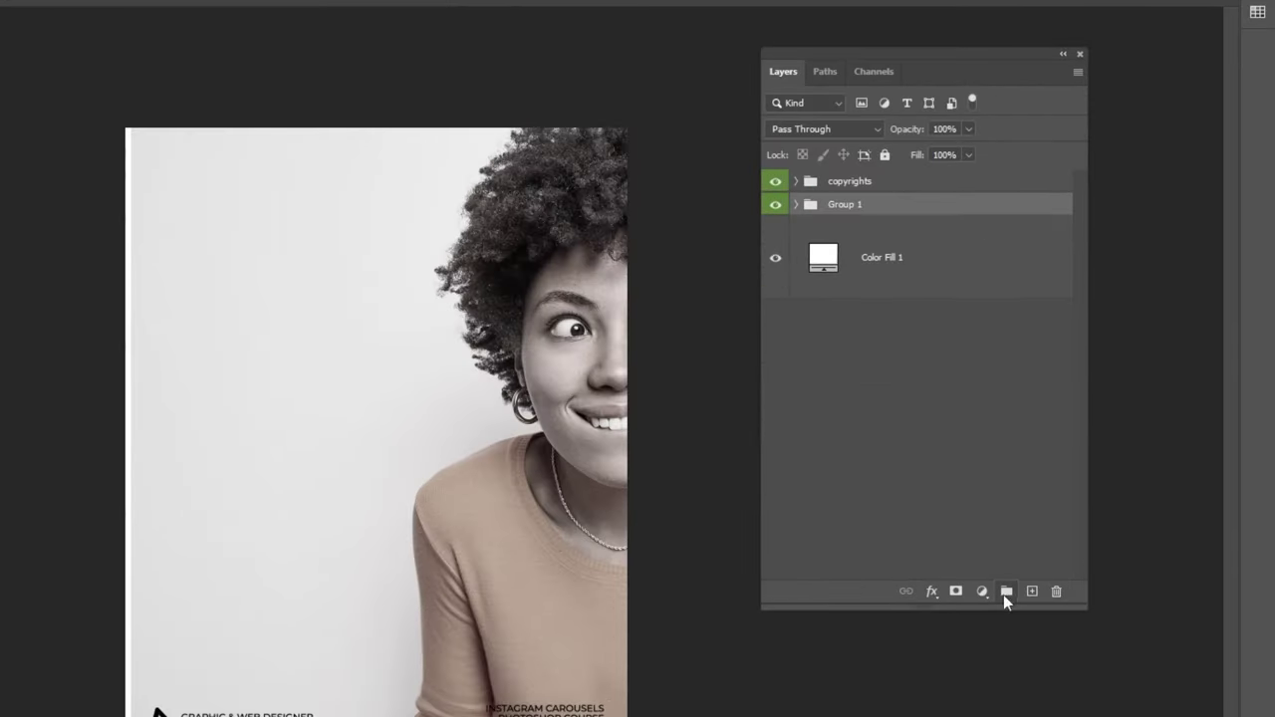
{"action": "double_click", "coordinate": [843, 205]}
{"action": "type", "text": "woman"}
{"action": "key", "text": "Return"}
{"action": "right_click", "coordinate": [993, 202]}
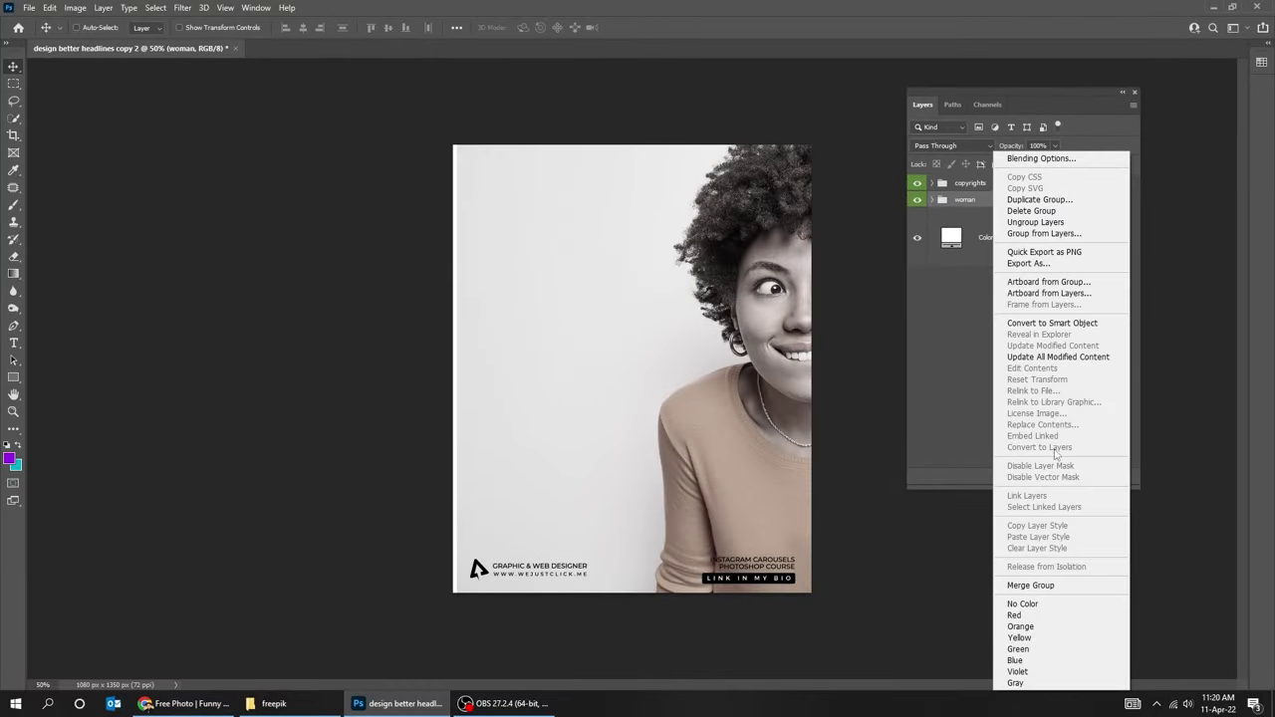
{"action": "left_click", "coordinate": [1056, 627]}
Select the woman's sweater on the photo layer inside the woman group with the Quick Selection tool
{"action": "left_click", "coordinate": [933, 199]}
{"action": "left_click", "coordinate": [1028, 317]}
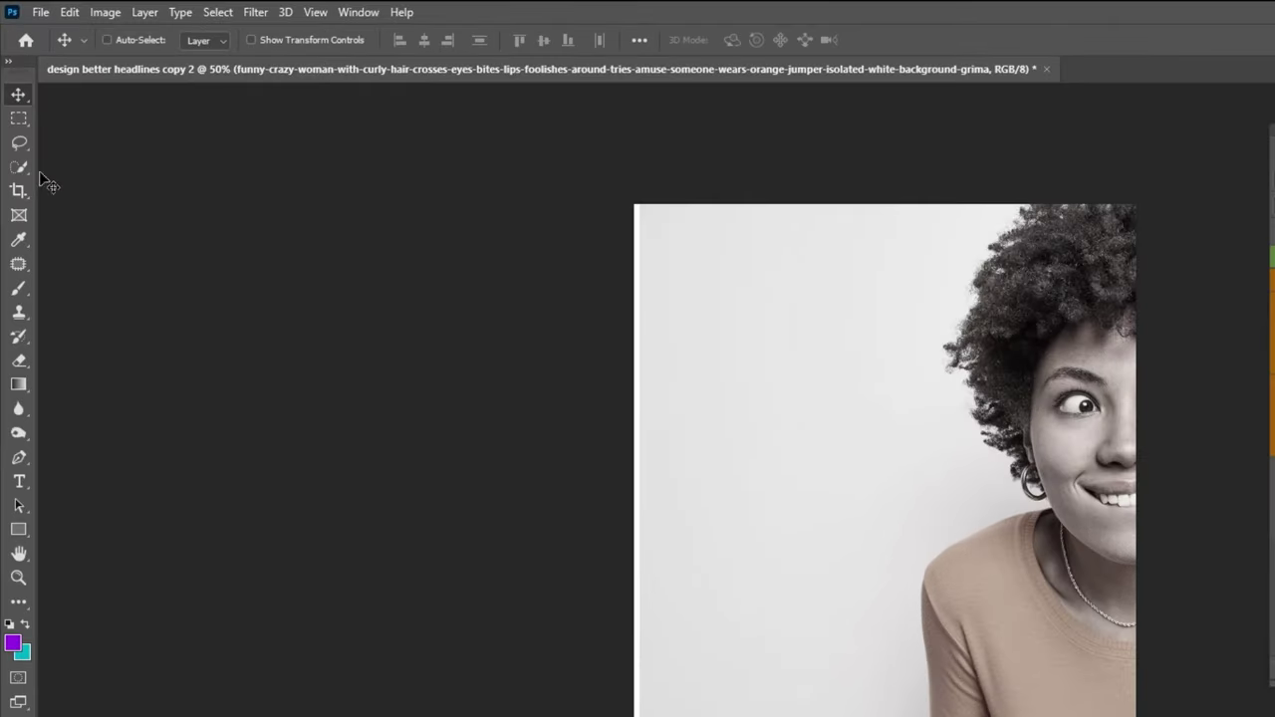
{"action": "left_click", "coordinate": [20, 167]}
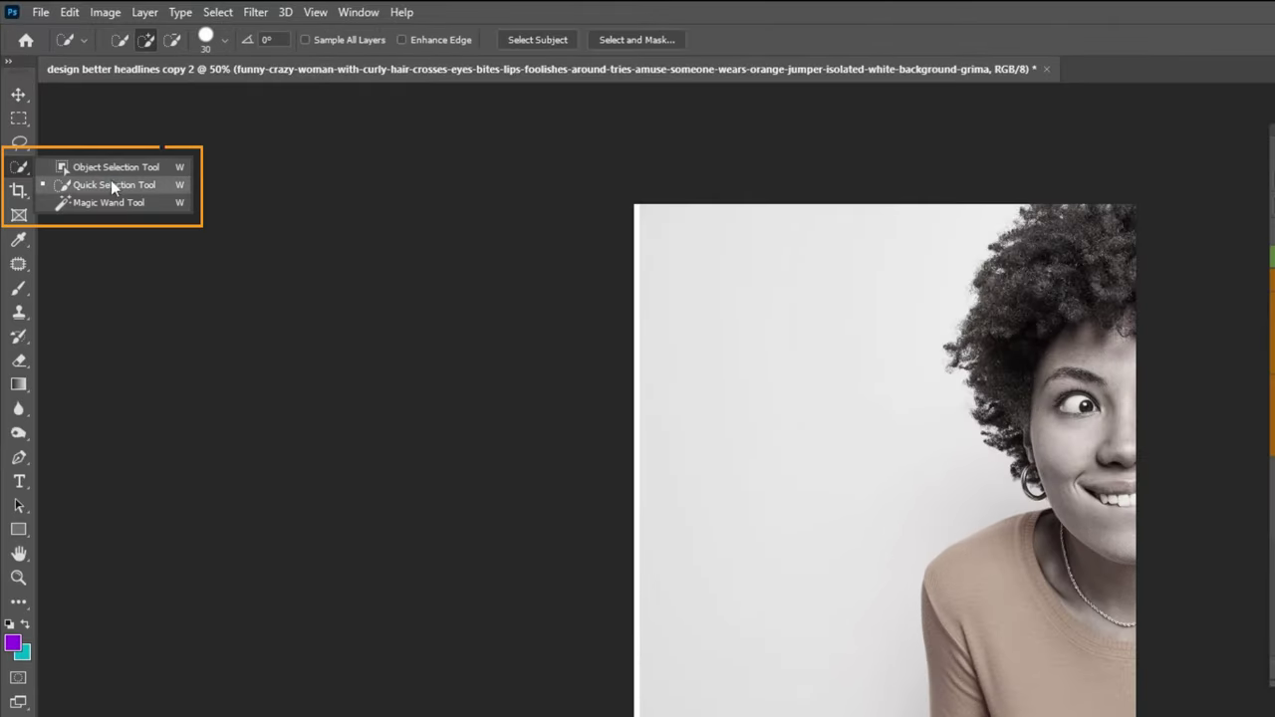
{"action": "left_click", "coordinate": [137, 187]}
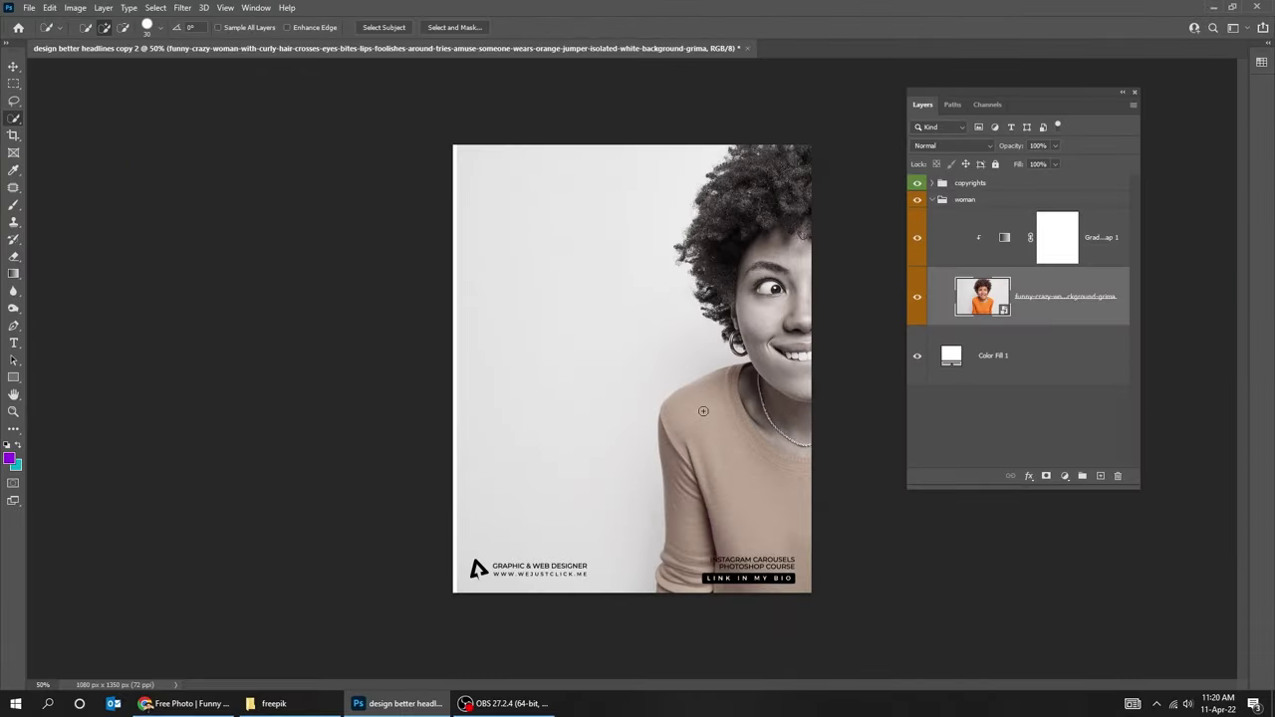
{"action": "left_click_drag", "start_coordinate": [703, 410], "coordinate": [695, 508]}
{"action": "left_click_drag", "start_coordinate": [808, 486], "coordinate": [750, 385]}
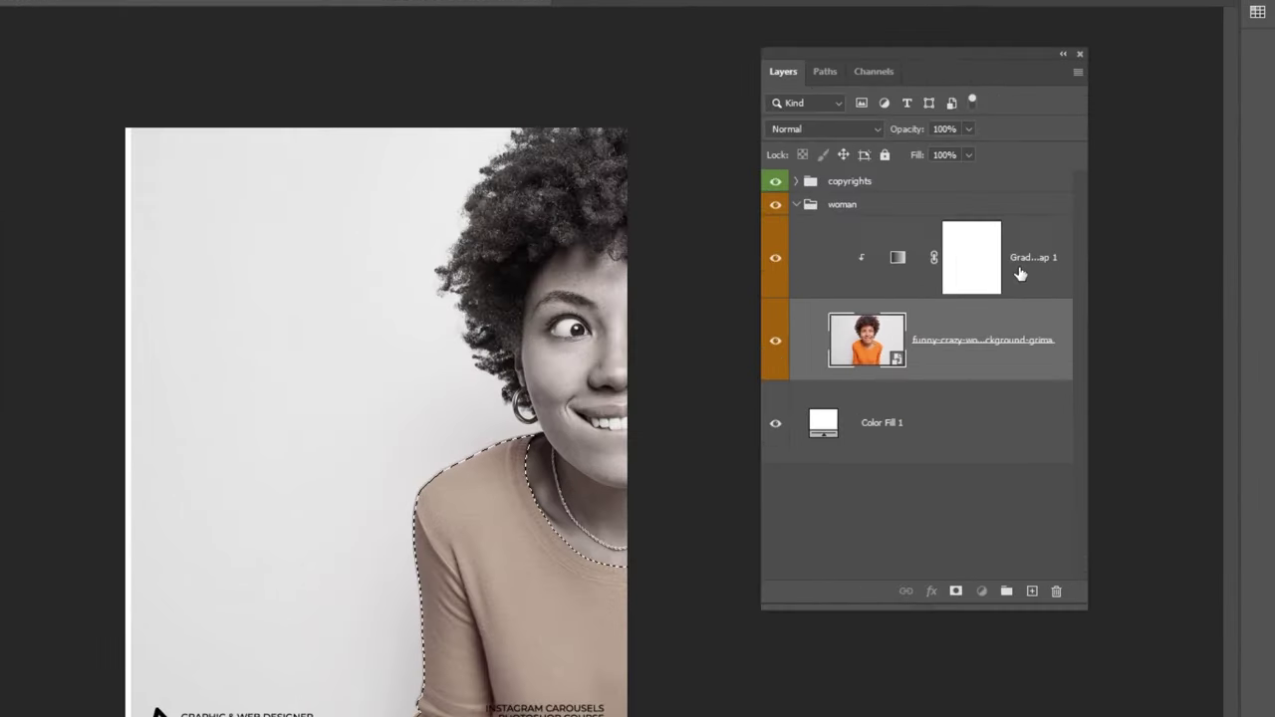
Add a gradient fill layer from the sweater selection above the gradient map, using 9305e2 for the gradient's starting colour stop
{"action": "left_click", "coordinate": [1031, 284]}
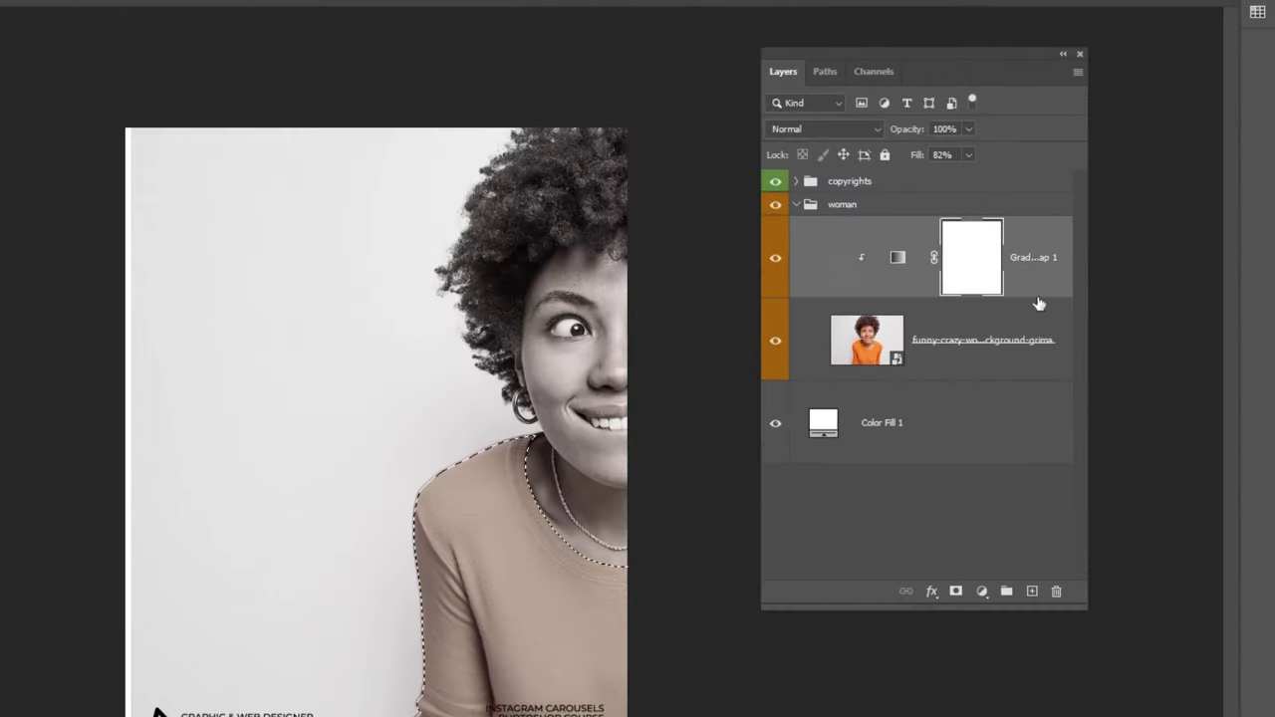
{"action": "left_click", "coordinate": [981, 592]}
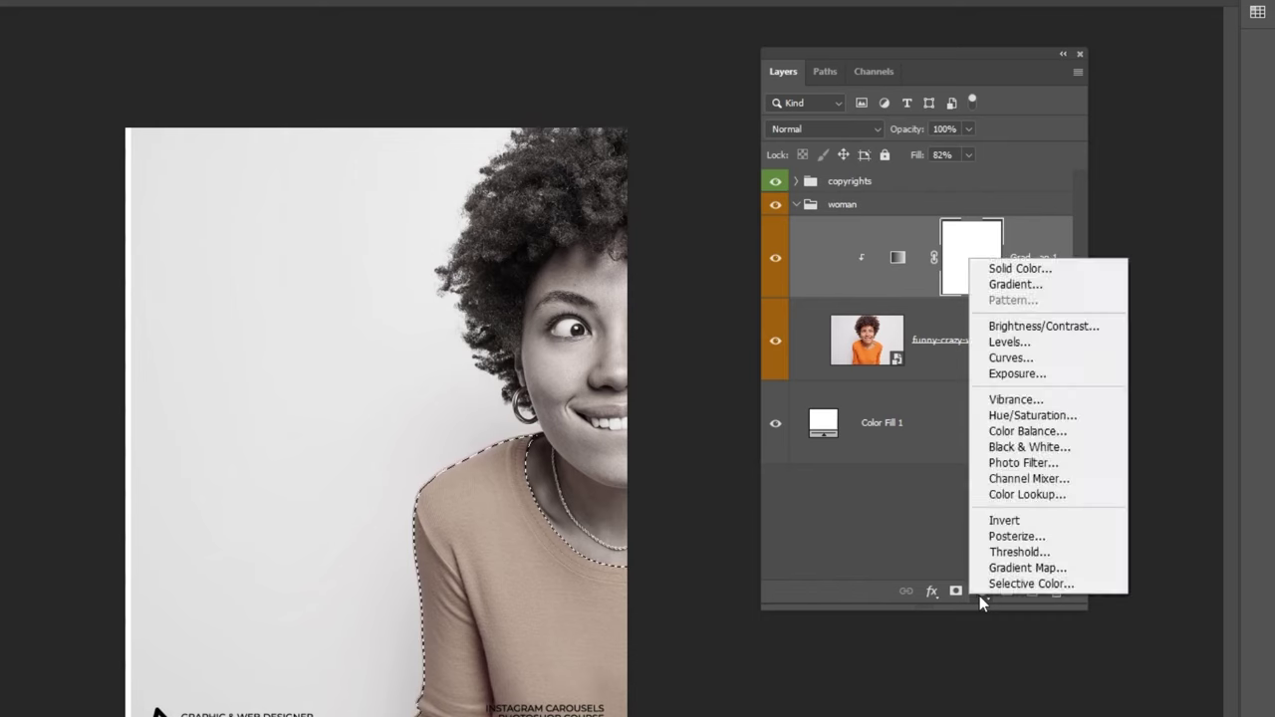
{"action": "left_click", "coordinate": [1041, 285]}
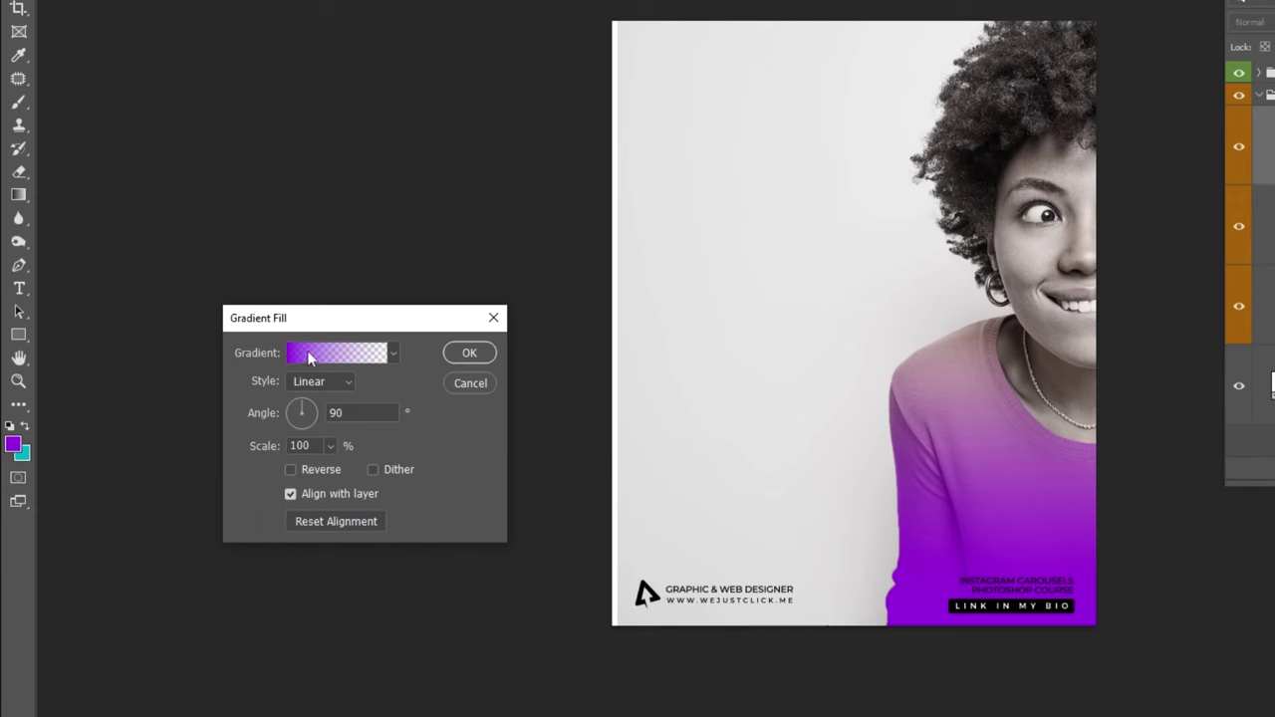
{"action": "left_click", "coordinate": [311, 355]}
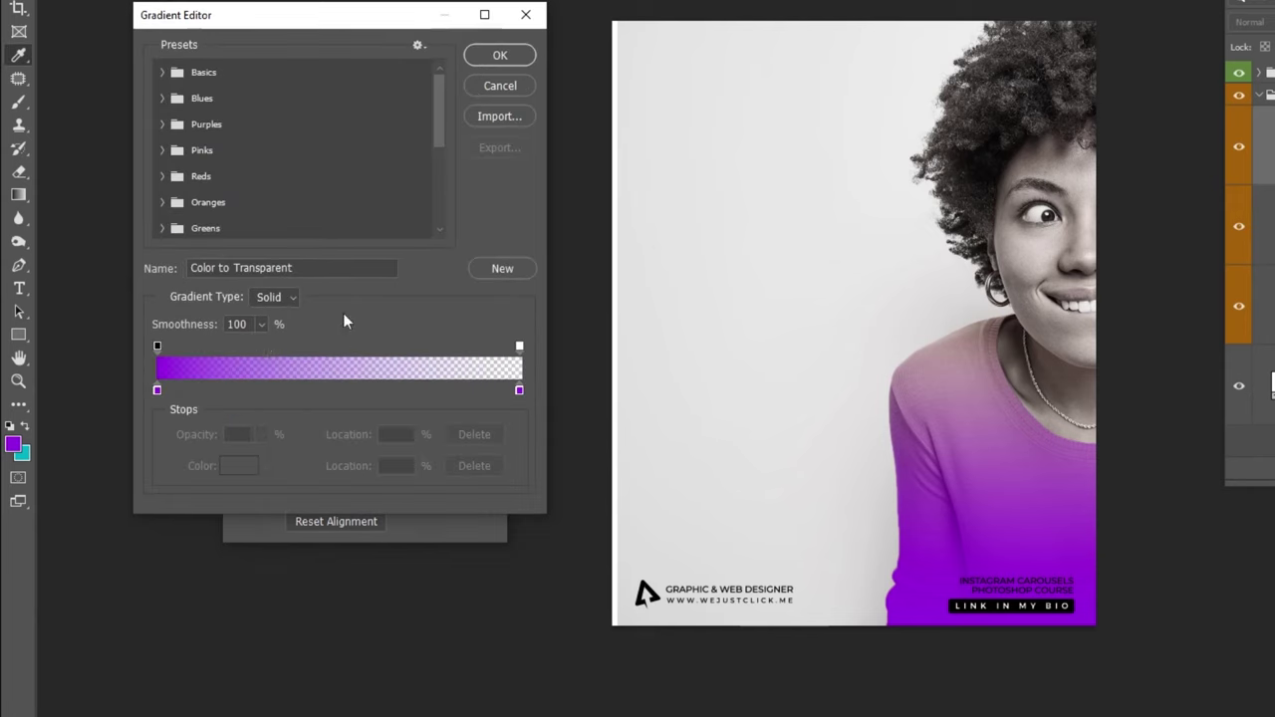
{"action": "left_click", "coordinate": [156, 390]}
{"action": "left_click", "coordinate": [237, 466]}
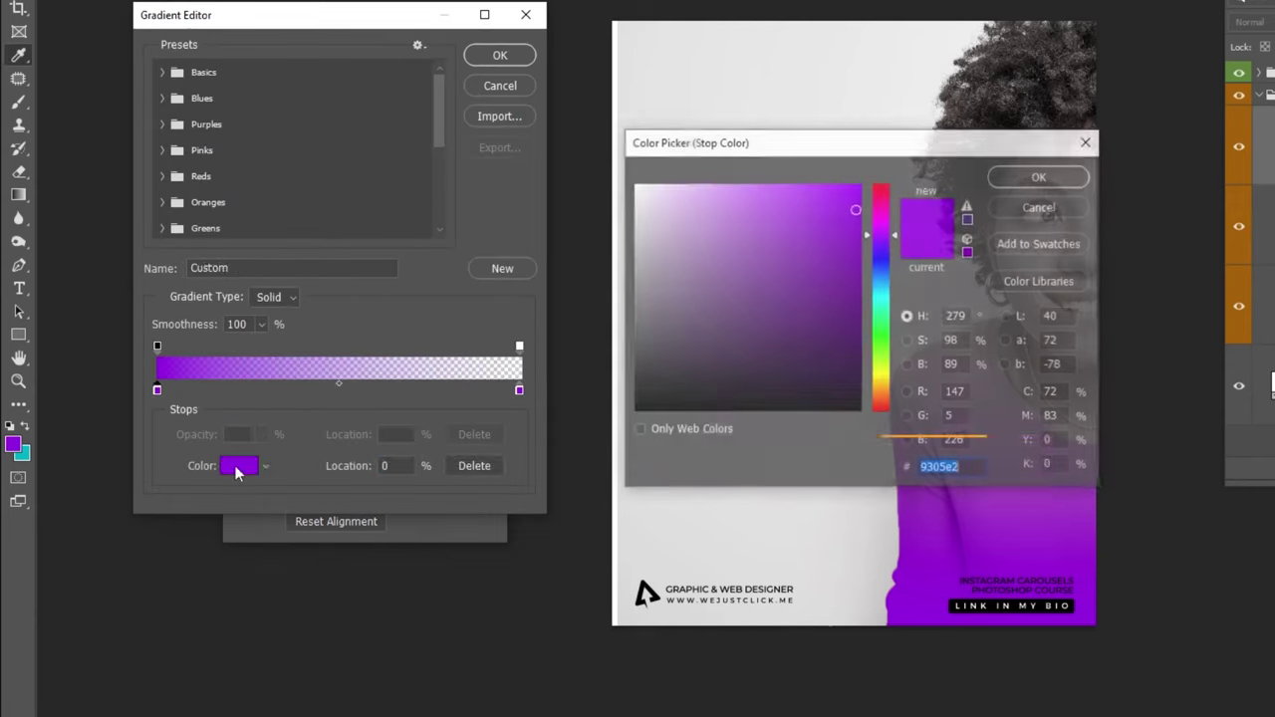
{"action": "left_click", "coordinate": [931, 474]}
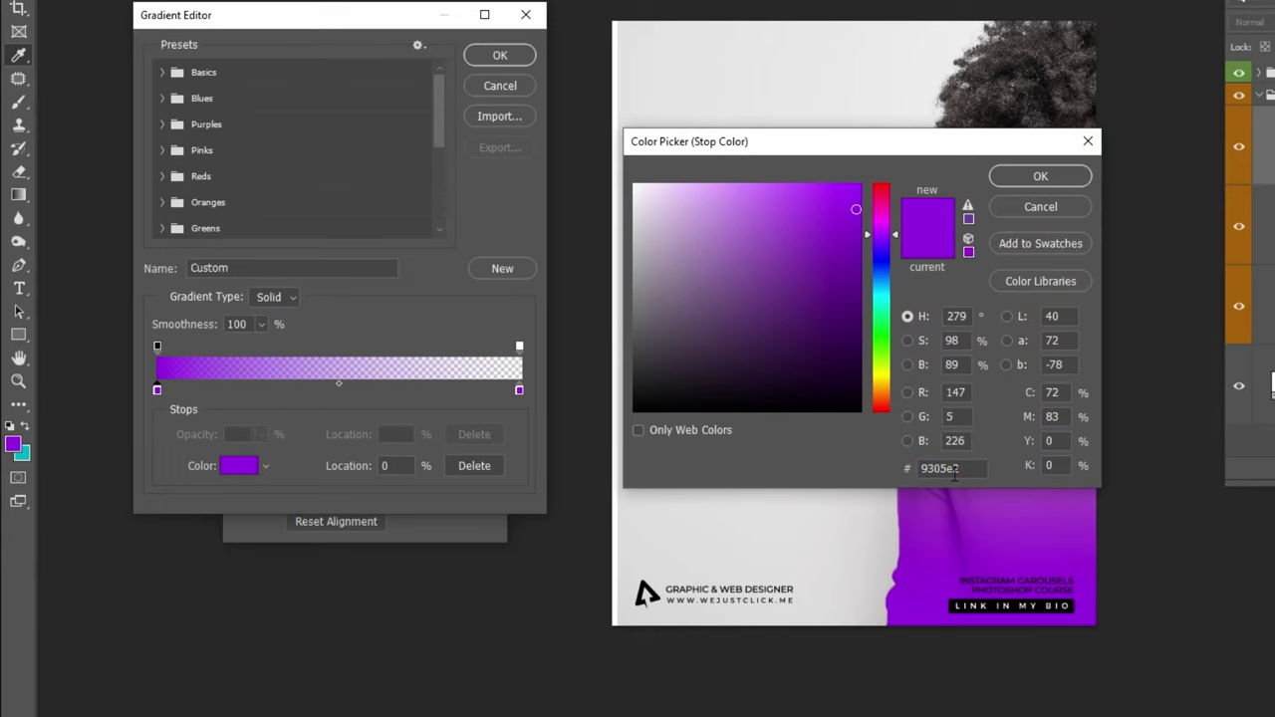
{"action": "left_click", "coordinate": [1041, 177]}
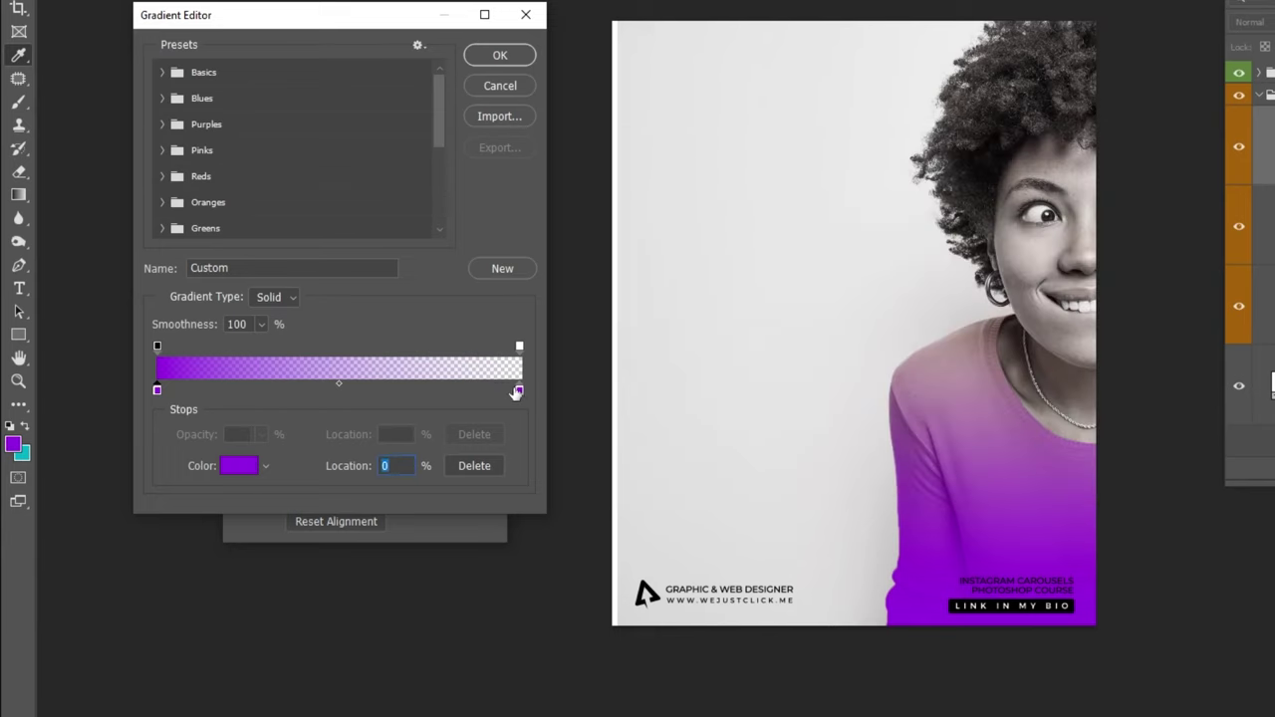
Set the sweater gradient's end stop to colour 00afc4 with 100% opacity and apply the gradient
{"action": "double_click", "coordinate": [519, 391]}
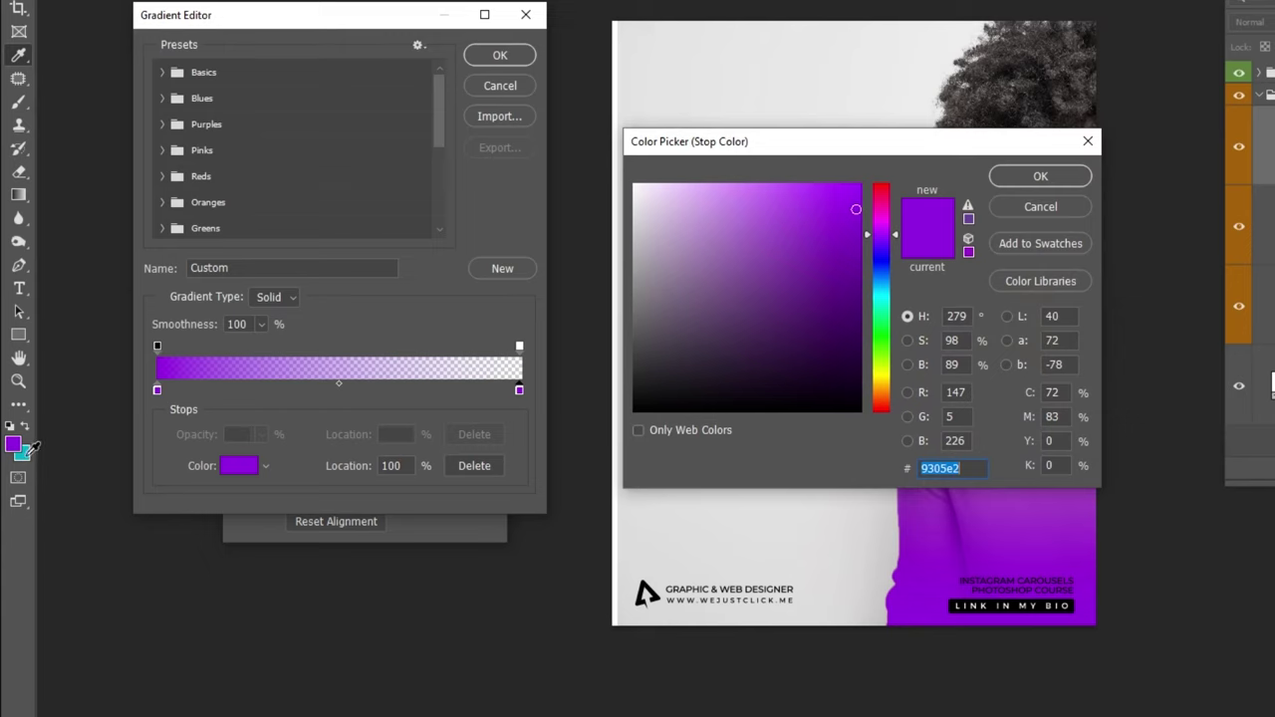
{"action": "type", "text": "00afc4"}
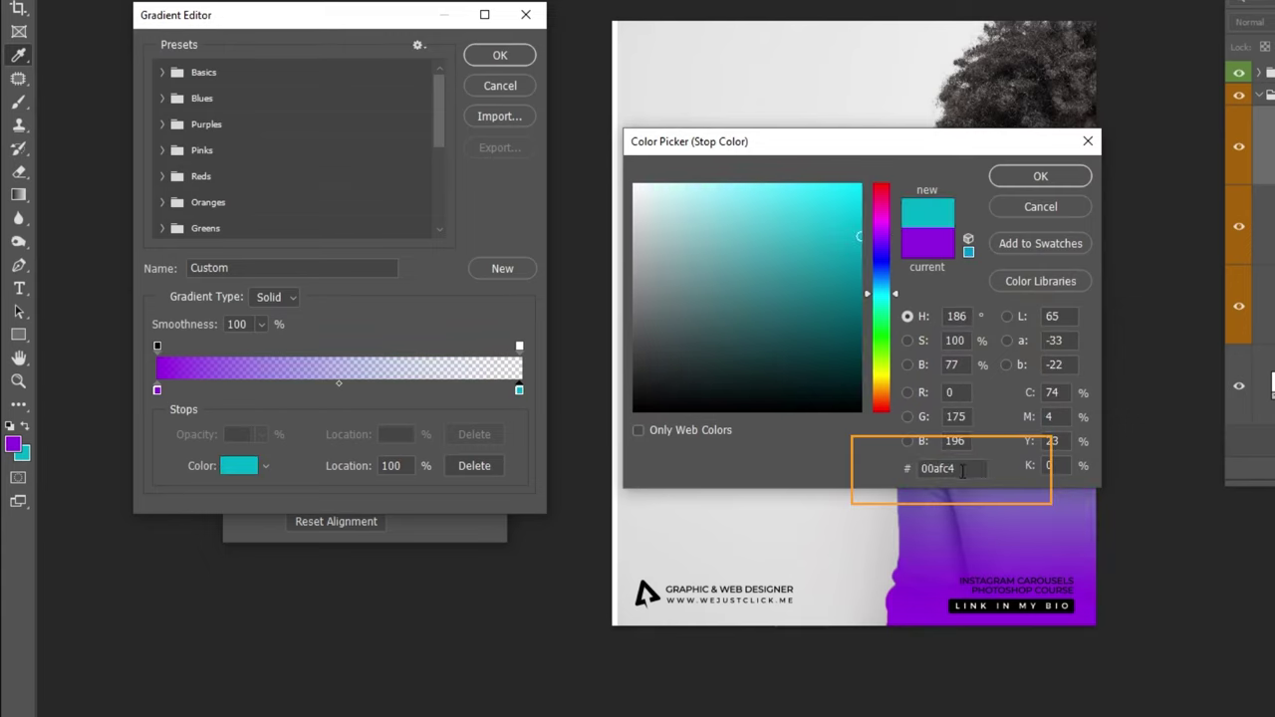
{"action": "left_click", "coordinate": [1040, 177]}
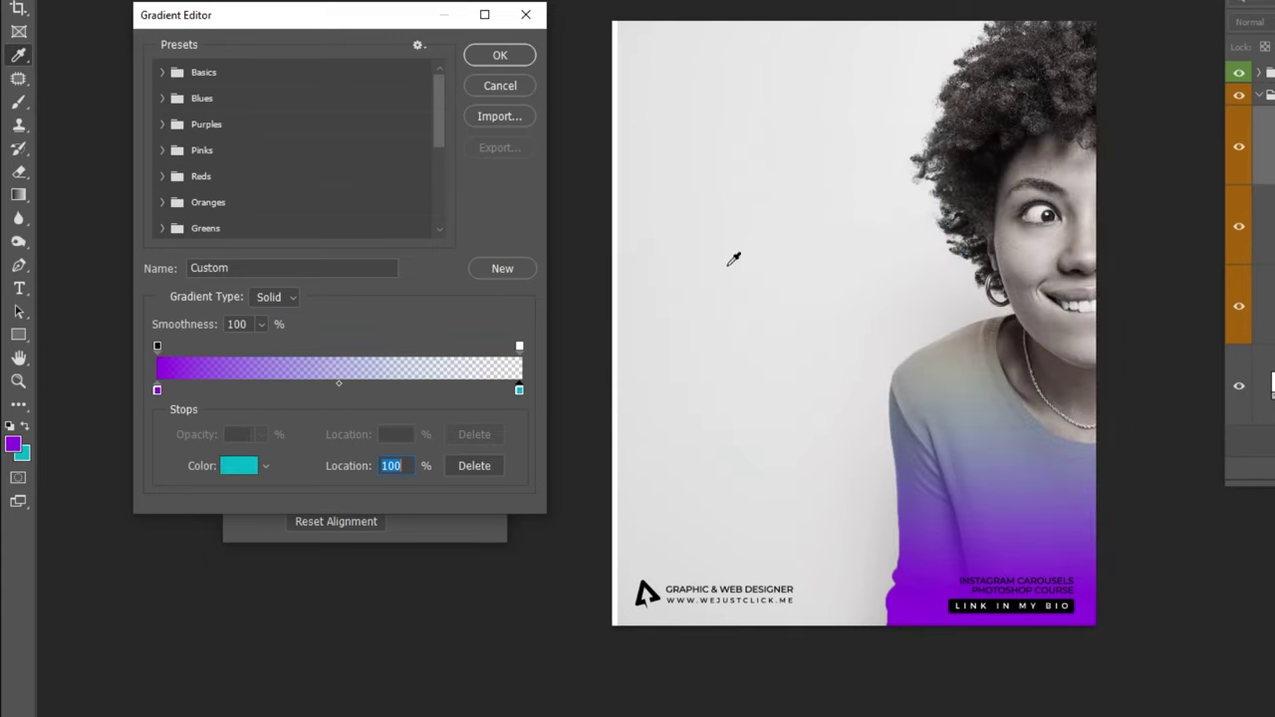
{"action": "left_click", "coordinate": [519, 347]}
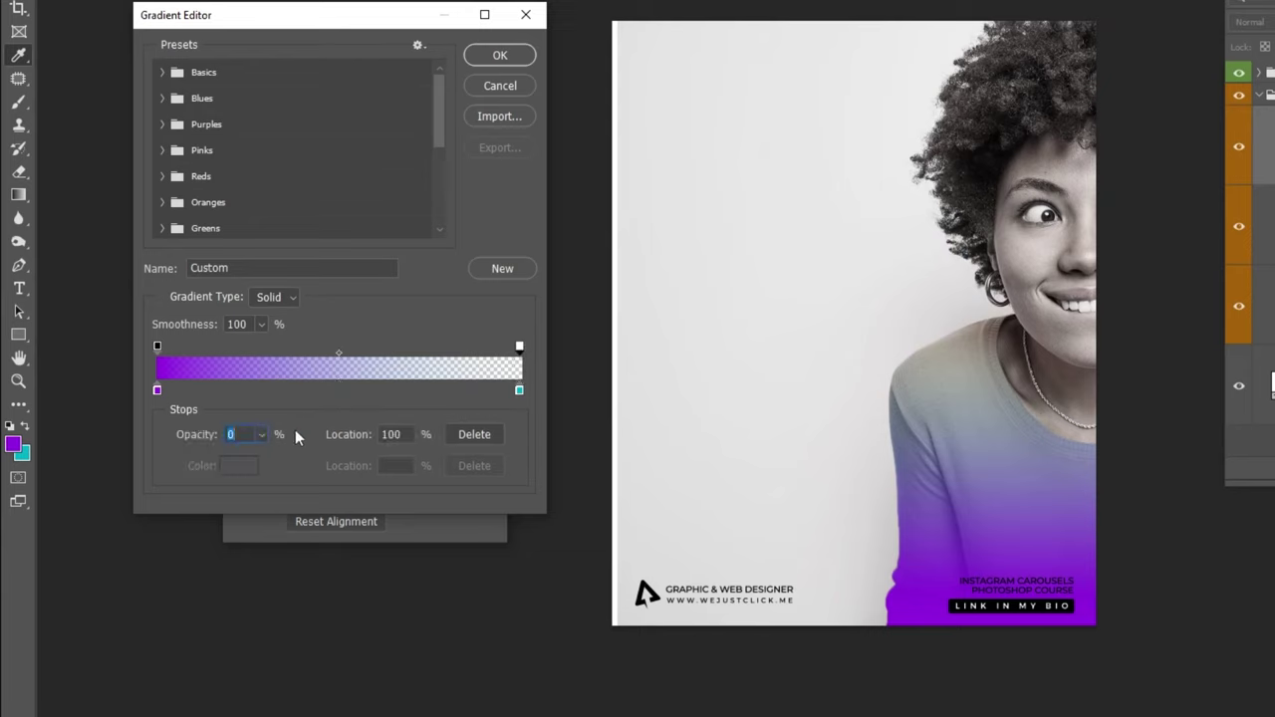
{"action": "type", "text": "100"}
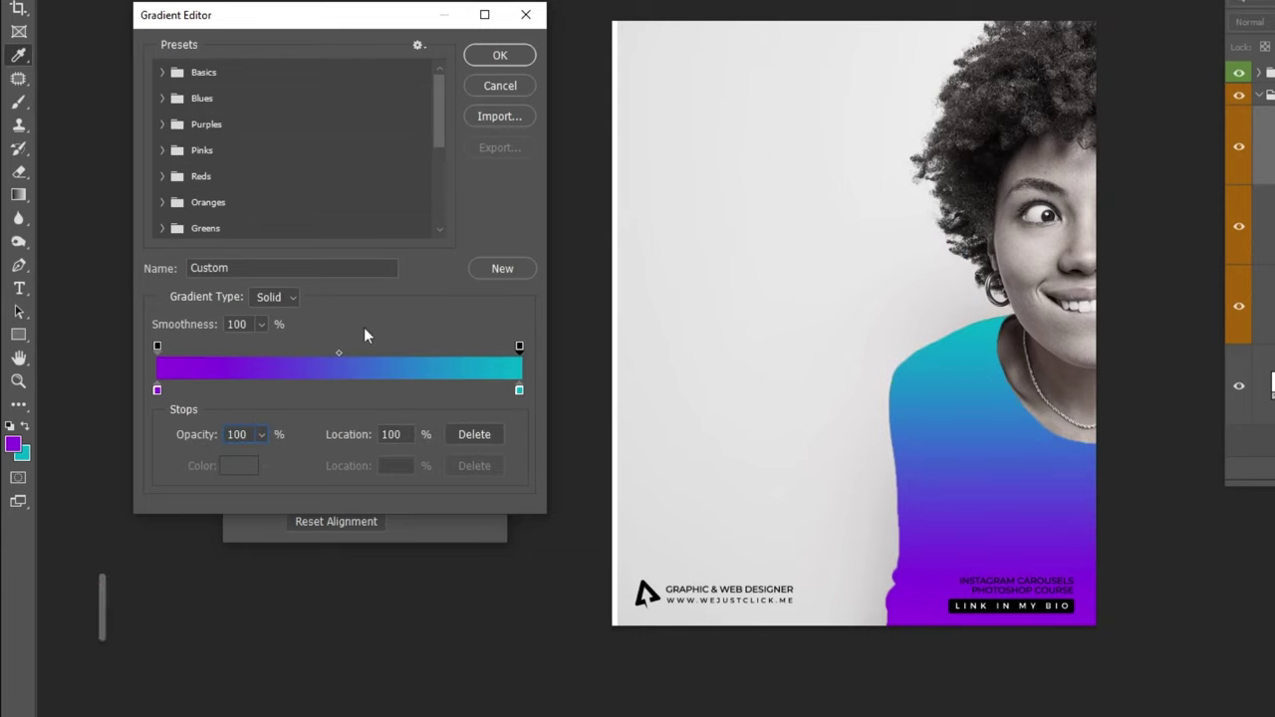
{"action": "left_click", "coordinate": [498, 57]}
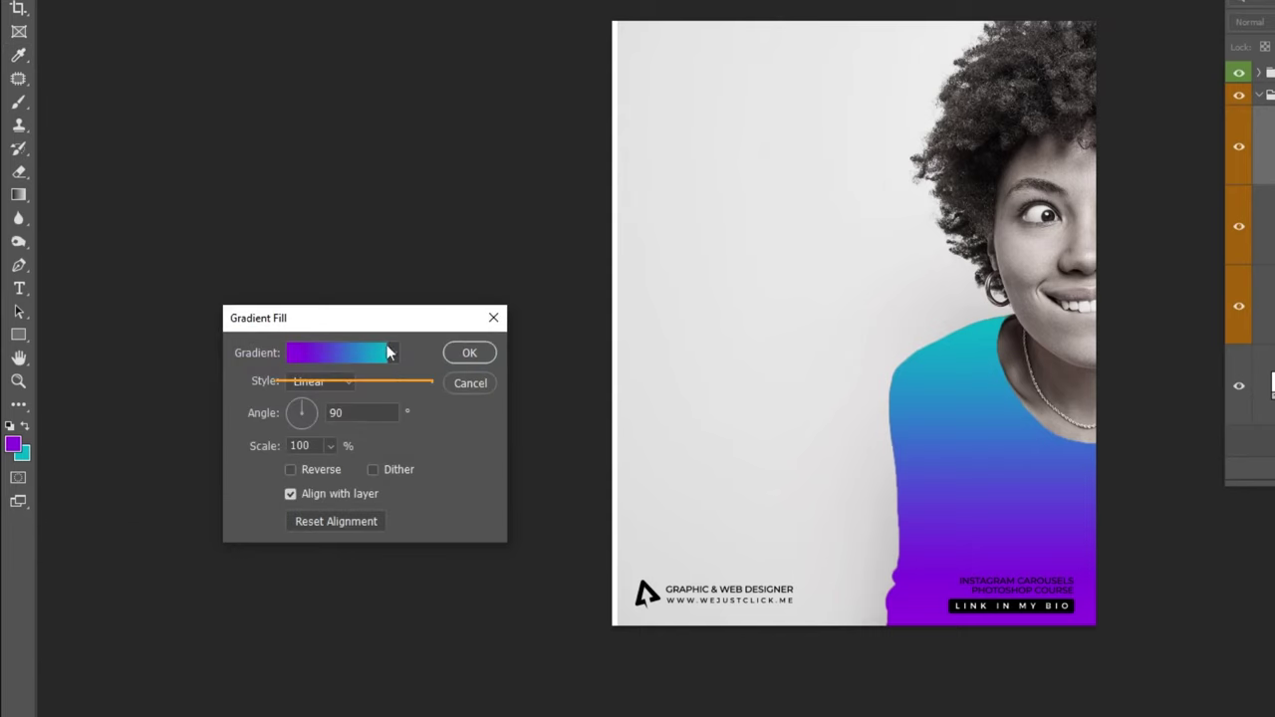
Set the sweater gradient's angle to 45° and apply the gradient fill
{"action": "left_click", "coordinate": [337, 413]}
{"action": "type", "text": "45"}
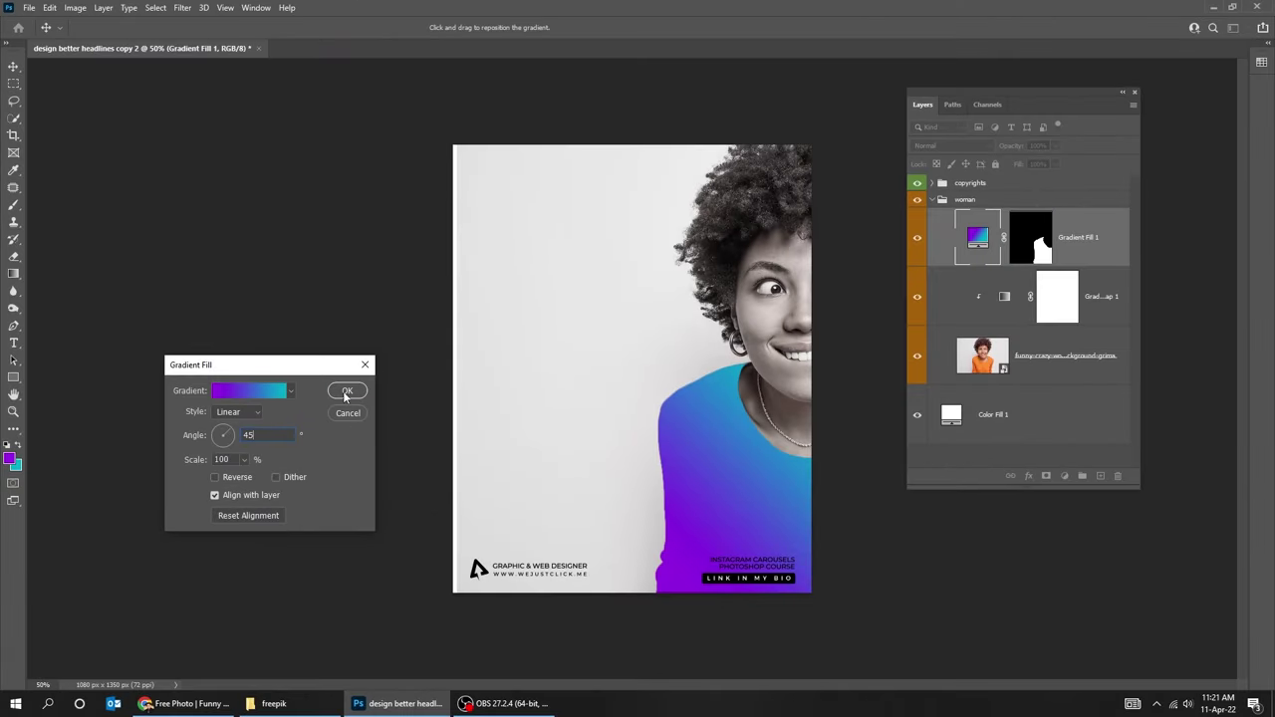
{"action": "left_click", "coordinate": [346, 391]}
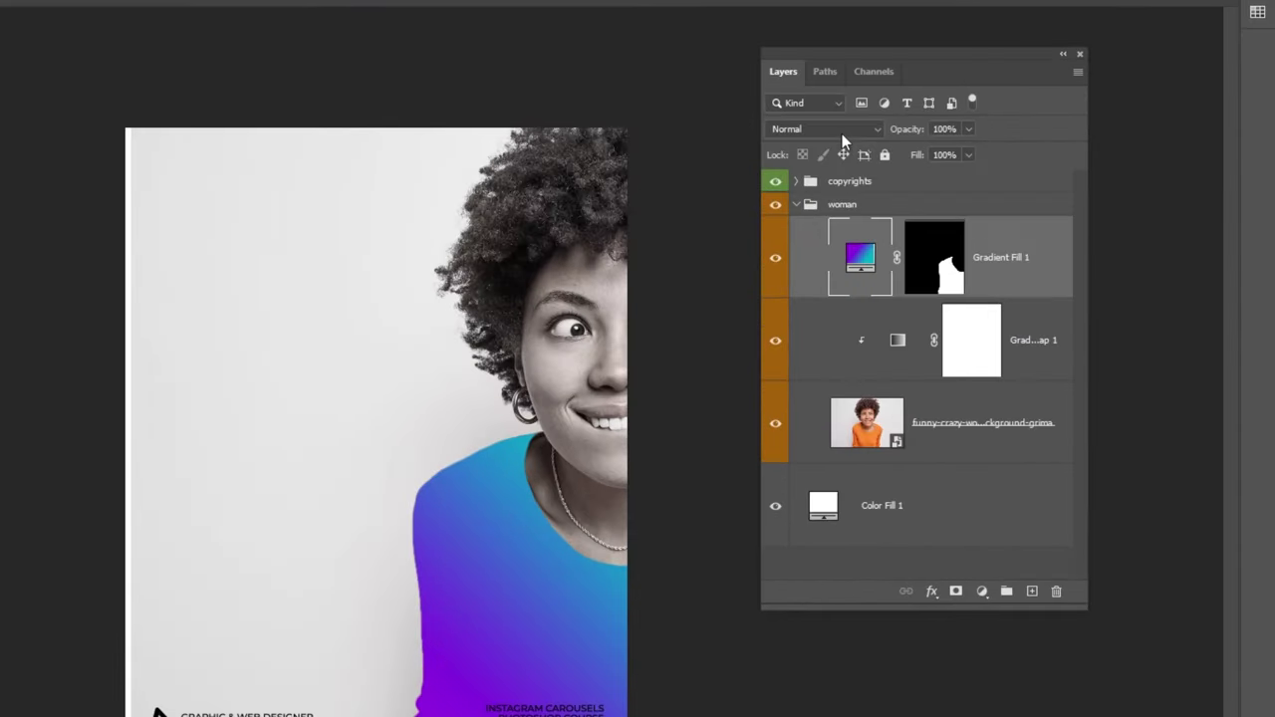
Set the sweater gradient fill layer's blend mode to Color, clip it to the layer below and collapse the woman group
{"action": "left_click", "coordinate": [842, 133]}
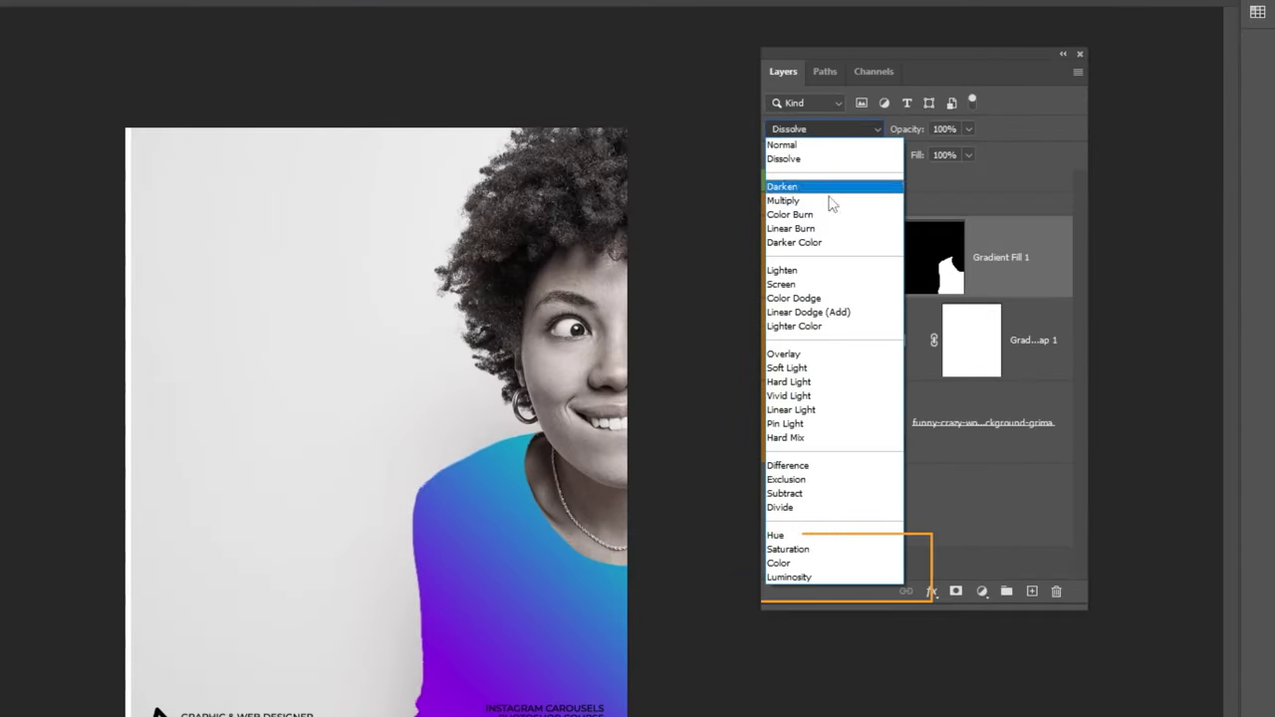
{"action": "left_click", "coordinate": [809, 565]}
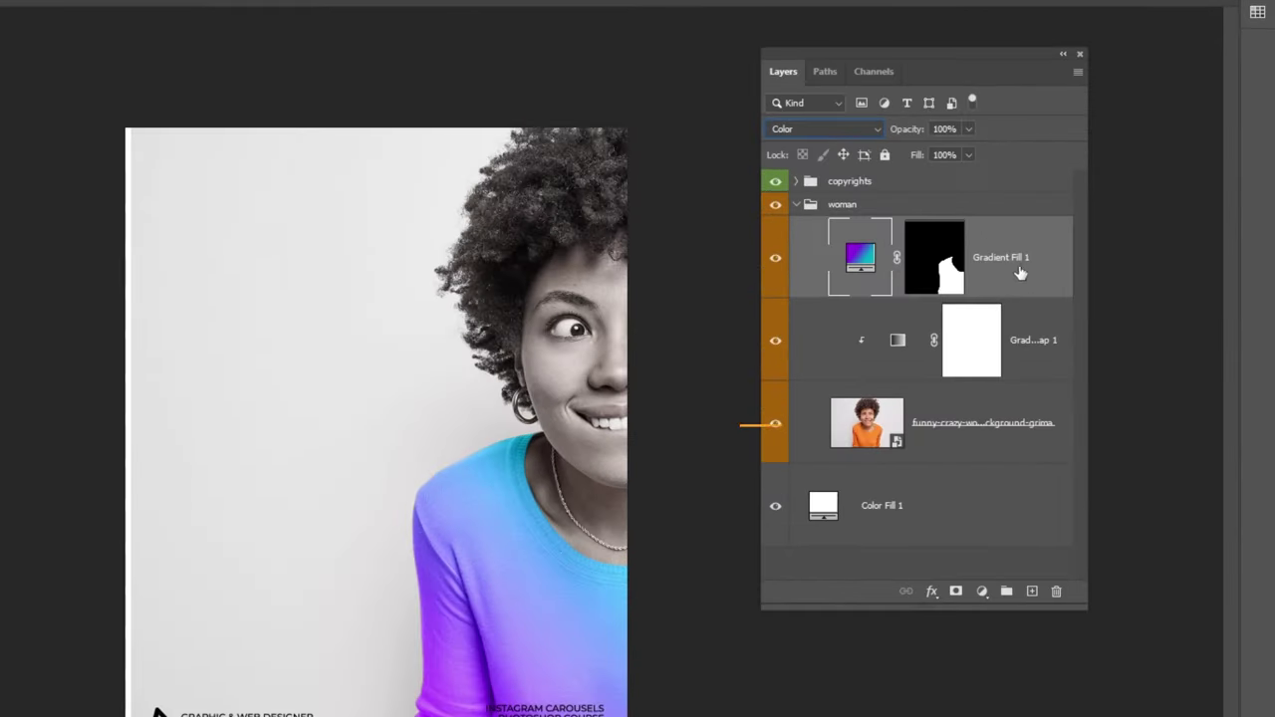
{"action": "right_click", "coordinate": [1059, 255]}
{"action": "left_click", "coordinate": [908, 464]}
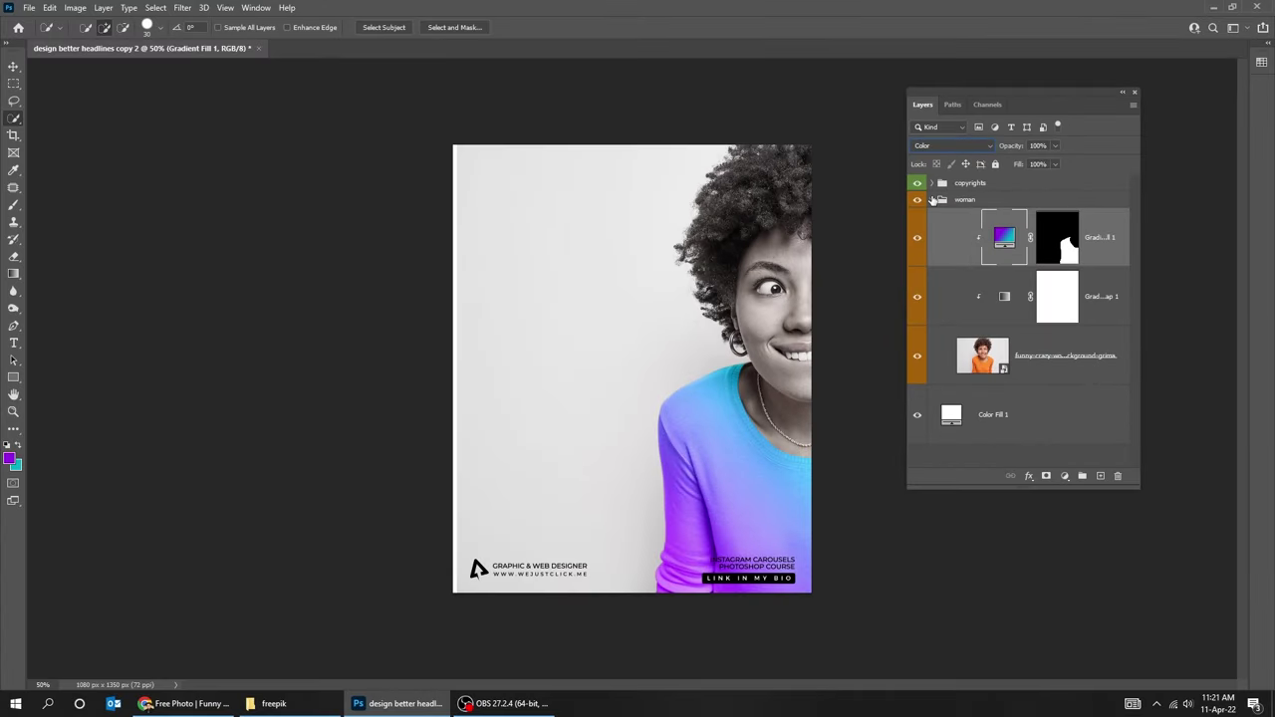
{"action": "left_click", "coordinate": [933, 199]}
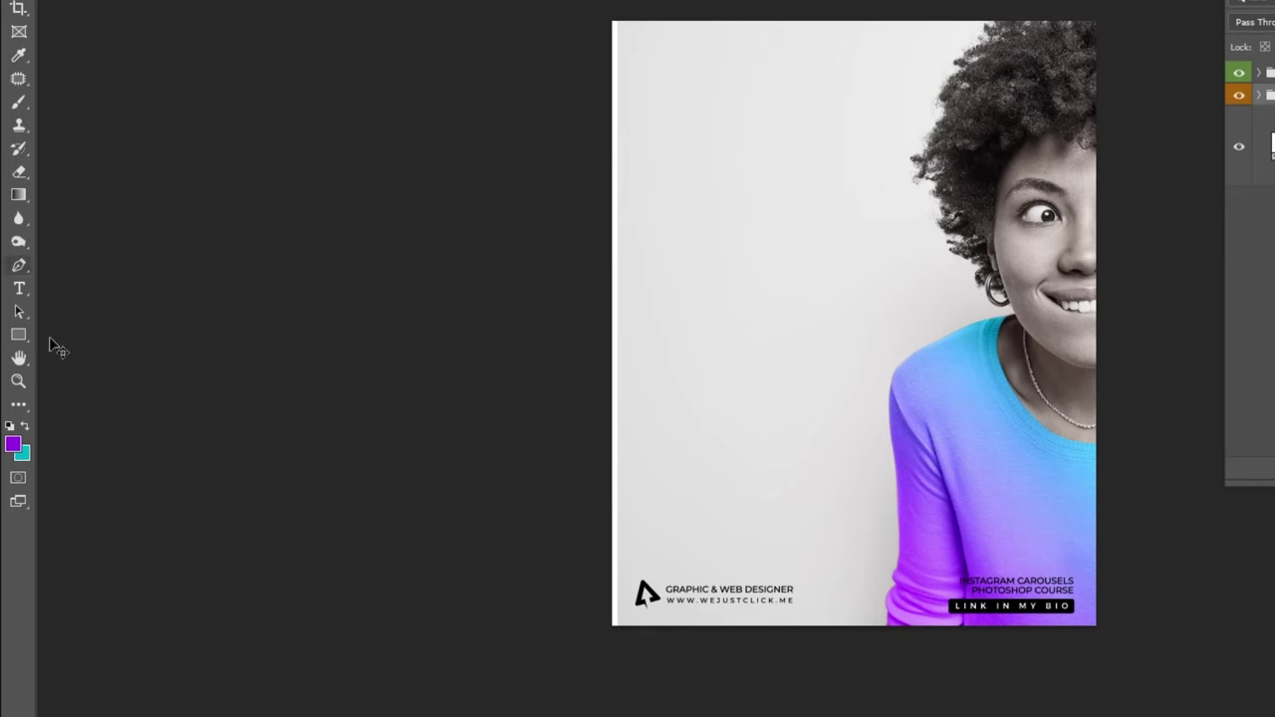
Set up the Ellipse tool with no fill and a solid teal stroke
{"action": "right_click", "coordinate": [18, 335]}
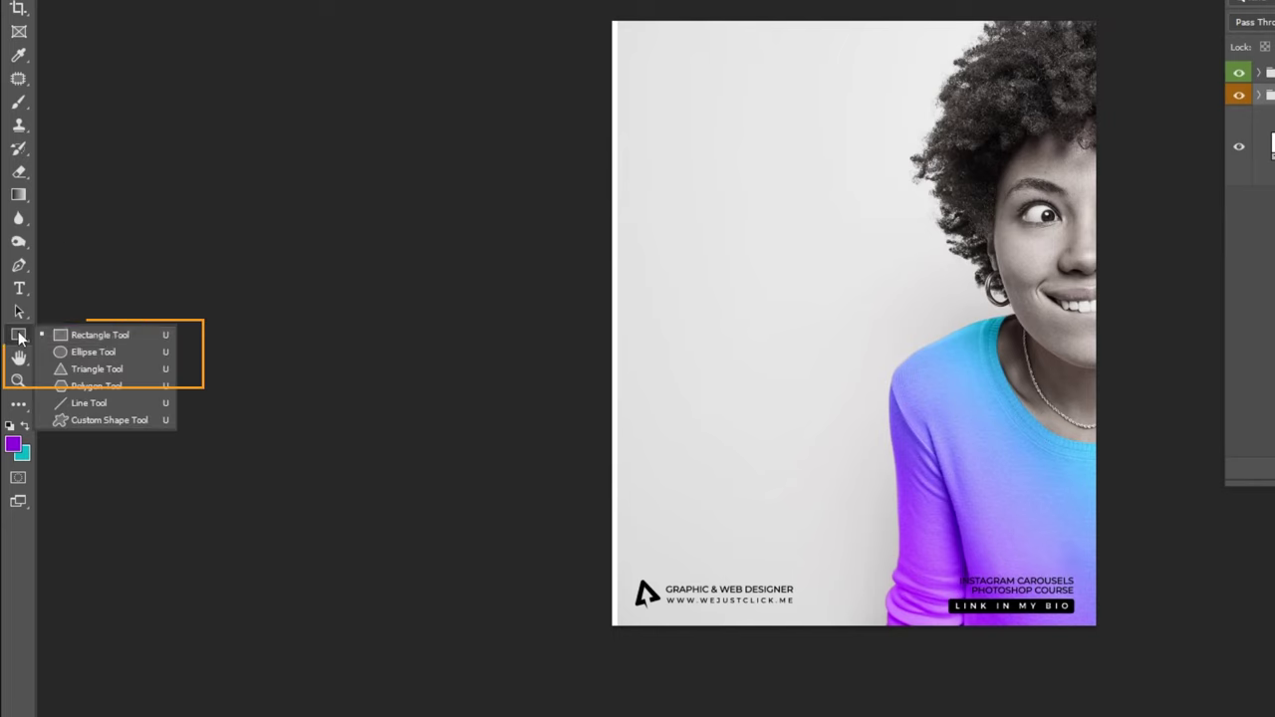
{"action": "left_click", "coordinate": [108, 352]}
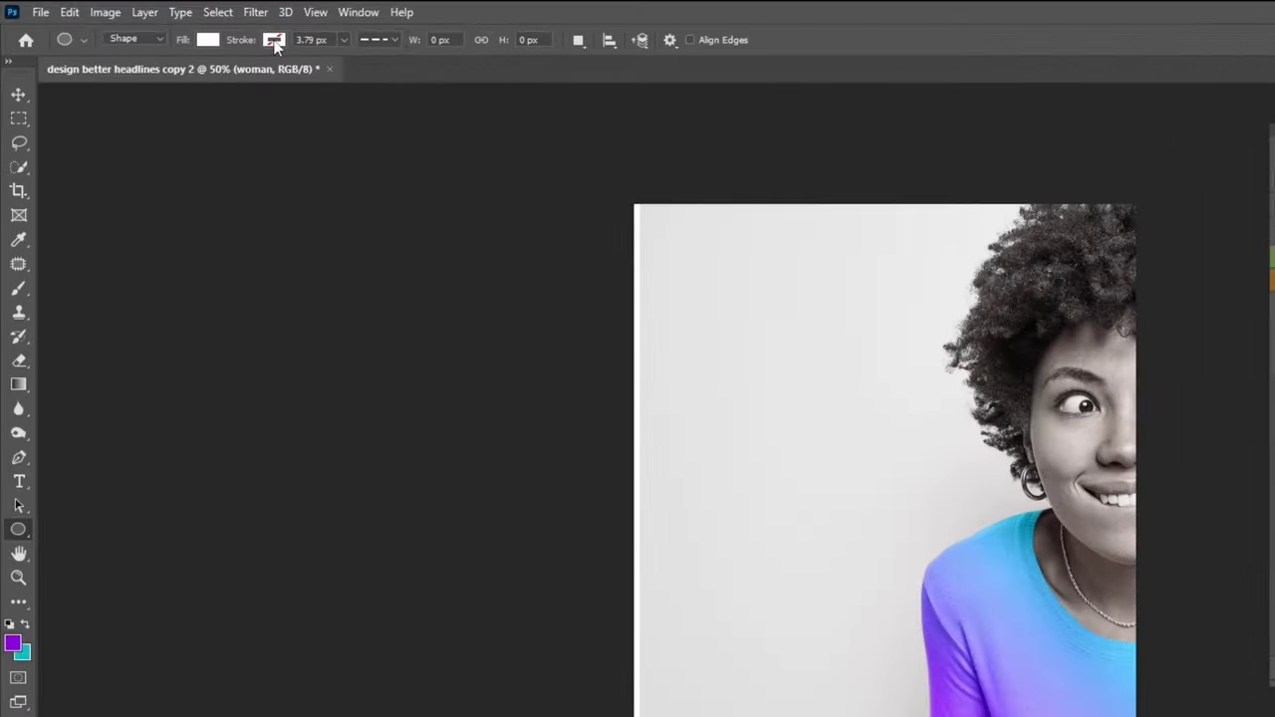
{"action": "left_click", "coordinate": [203, 28]}
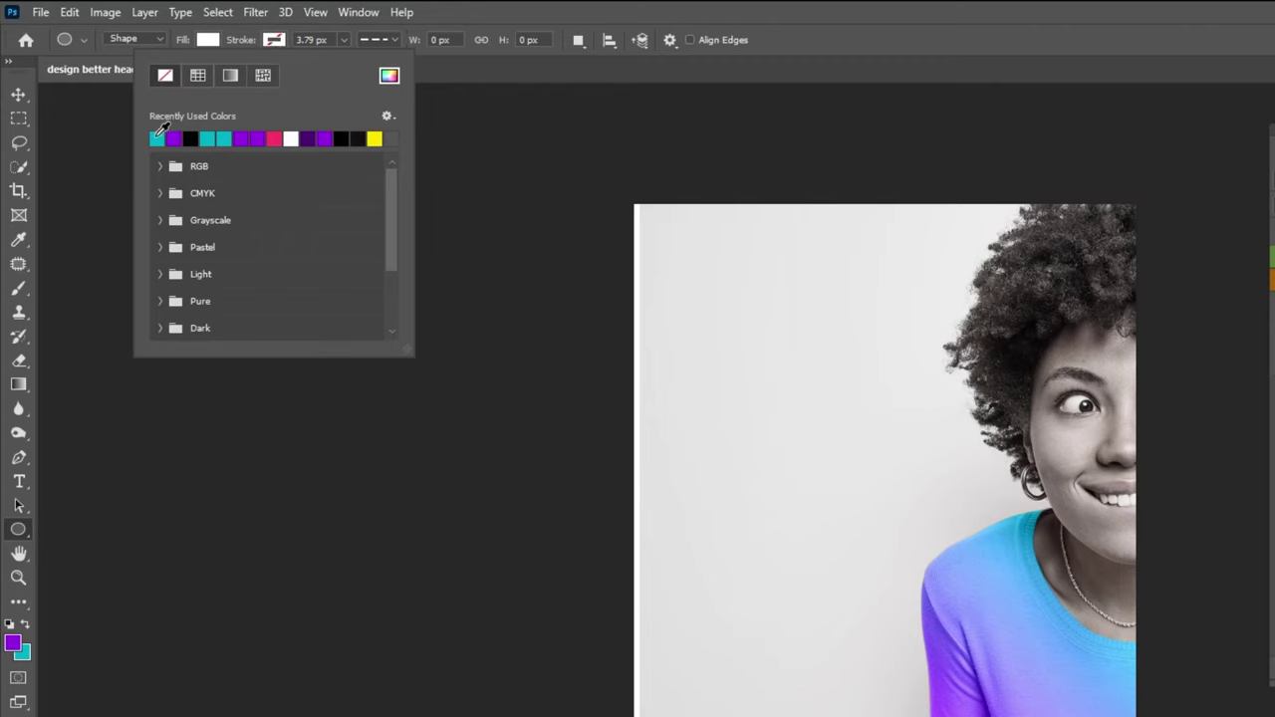
{"action": "left_click", "coordinate": [158, 138]}
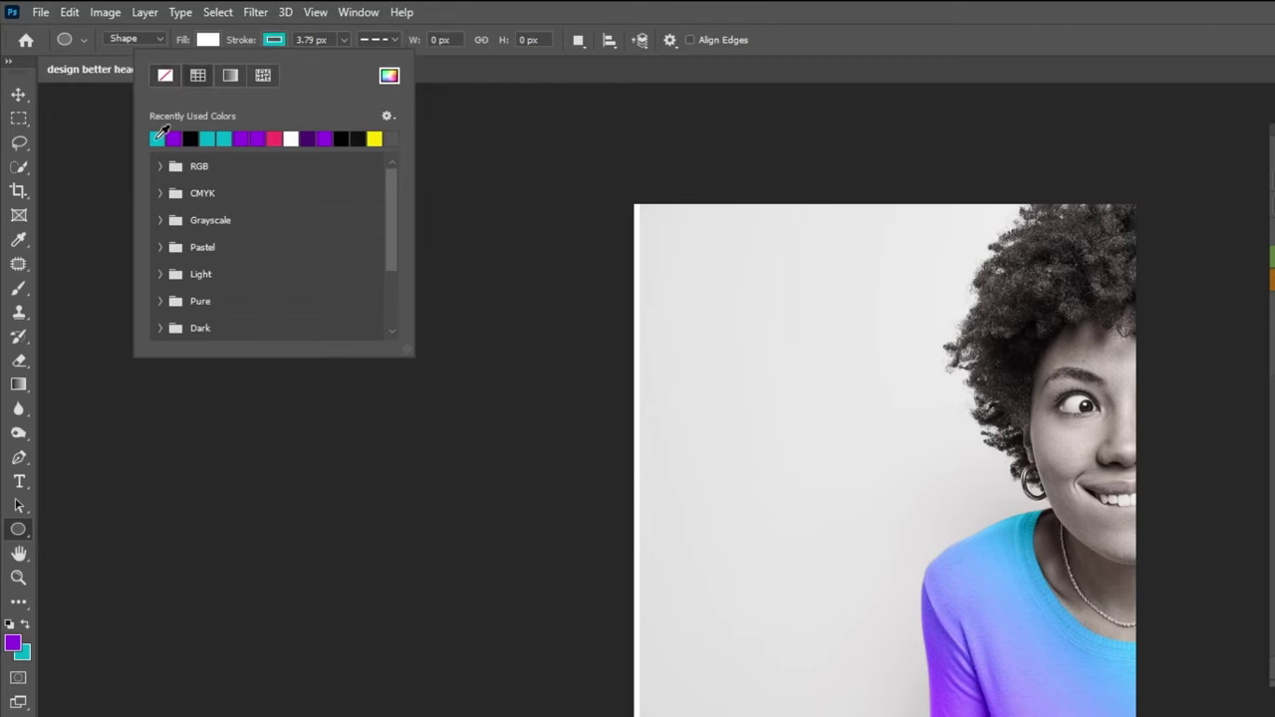
{"action": "left_click", "coordinate": [272, 41]}
{"action": "left_click", "coordinate": [208, 40]}
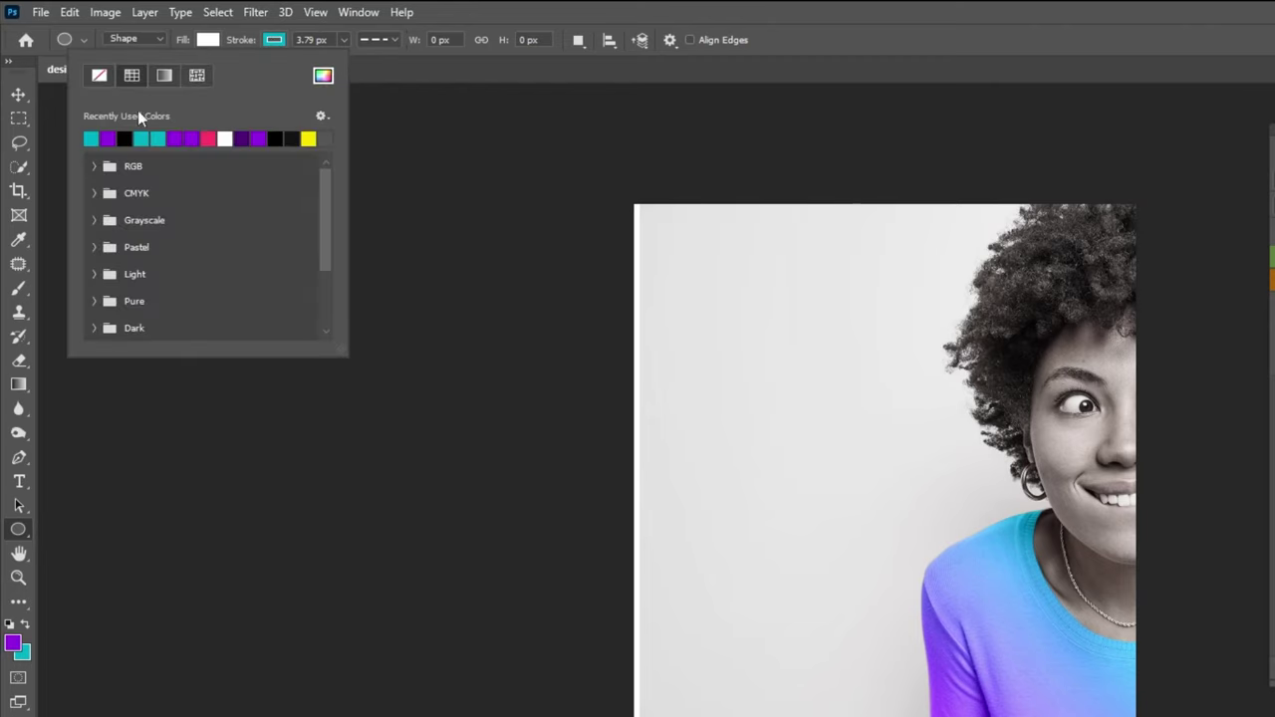
{"action": "left_click", "coordinate": [212, 41]}
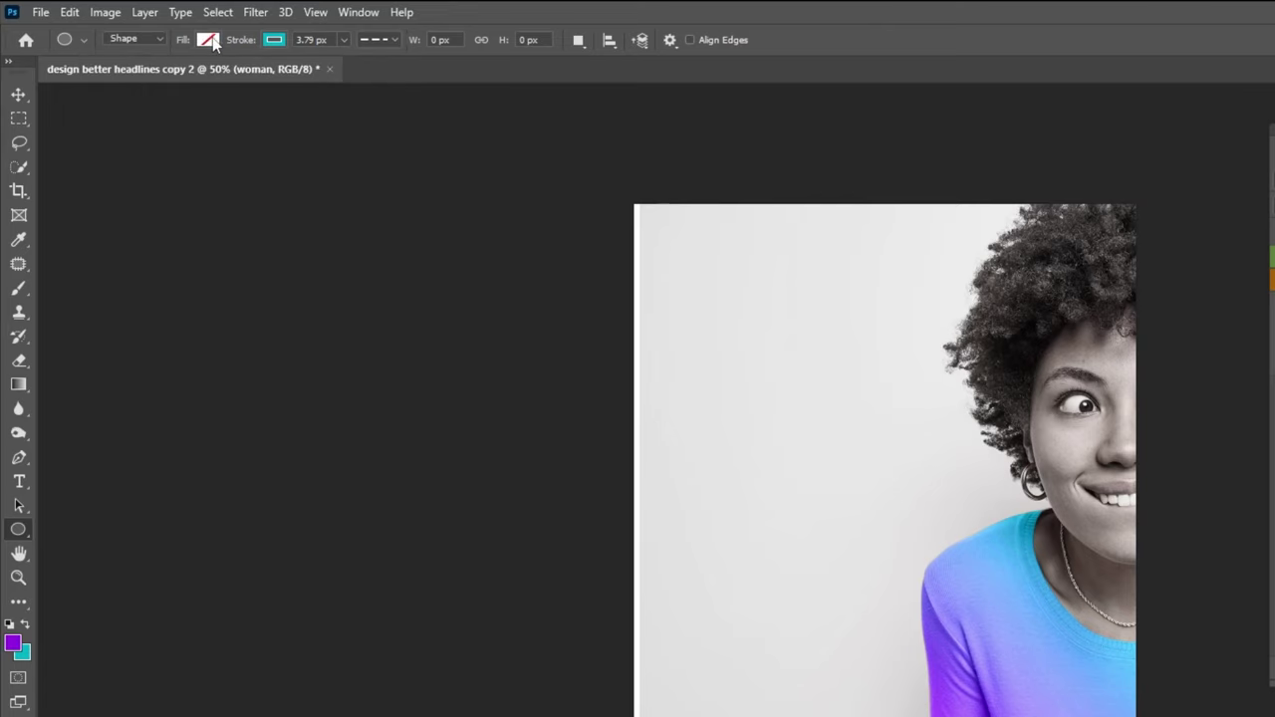
{"action": "left_click", "coordinate": [393, 40]}
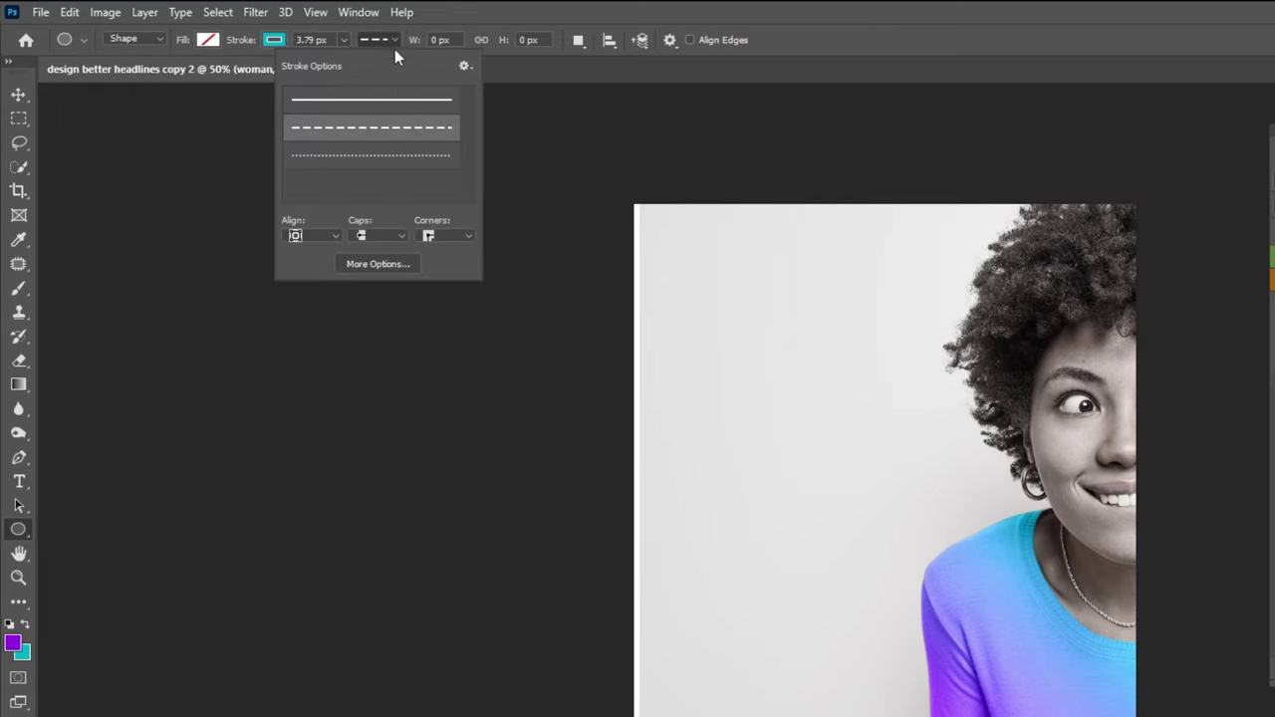
{"action": "left_click", "coordinate": [393, 100]}
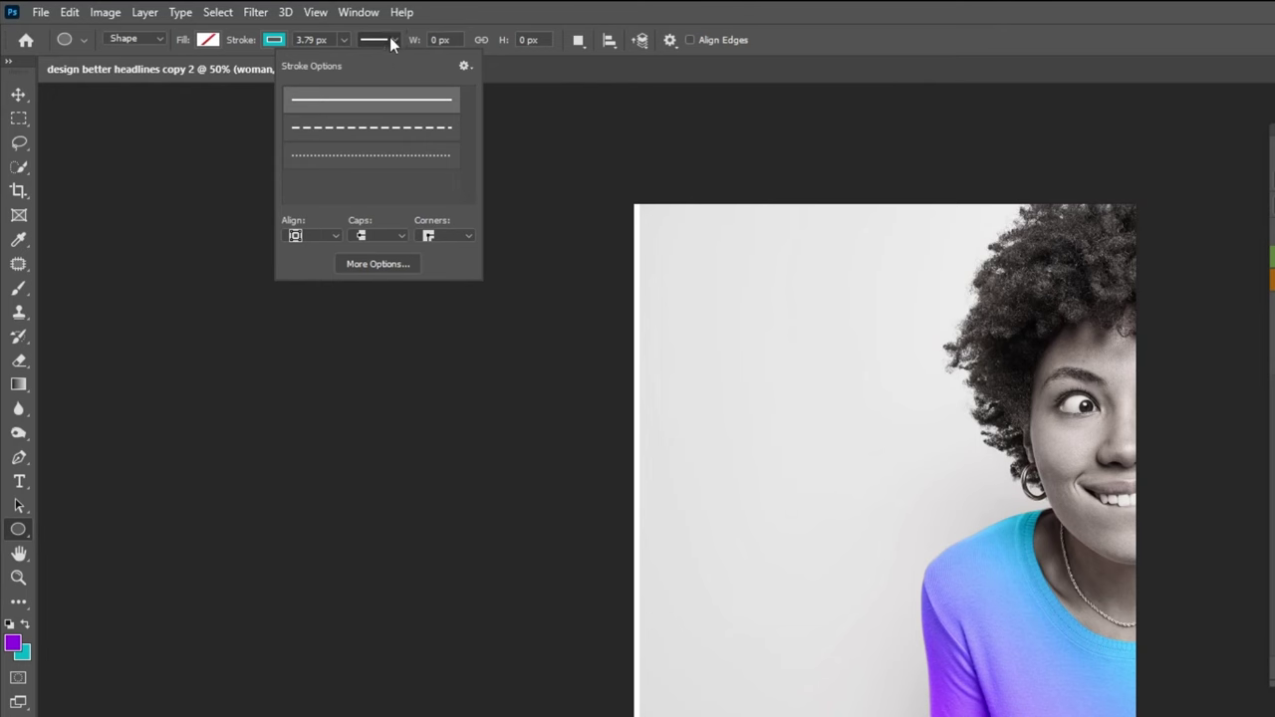
{"action": "left_click", "coordinate": [390, 35]}
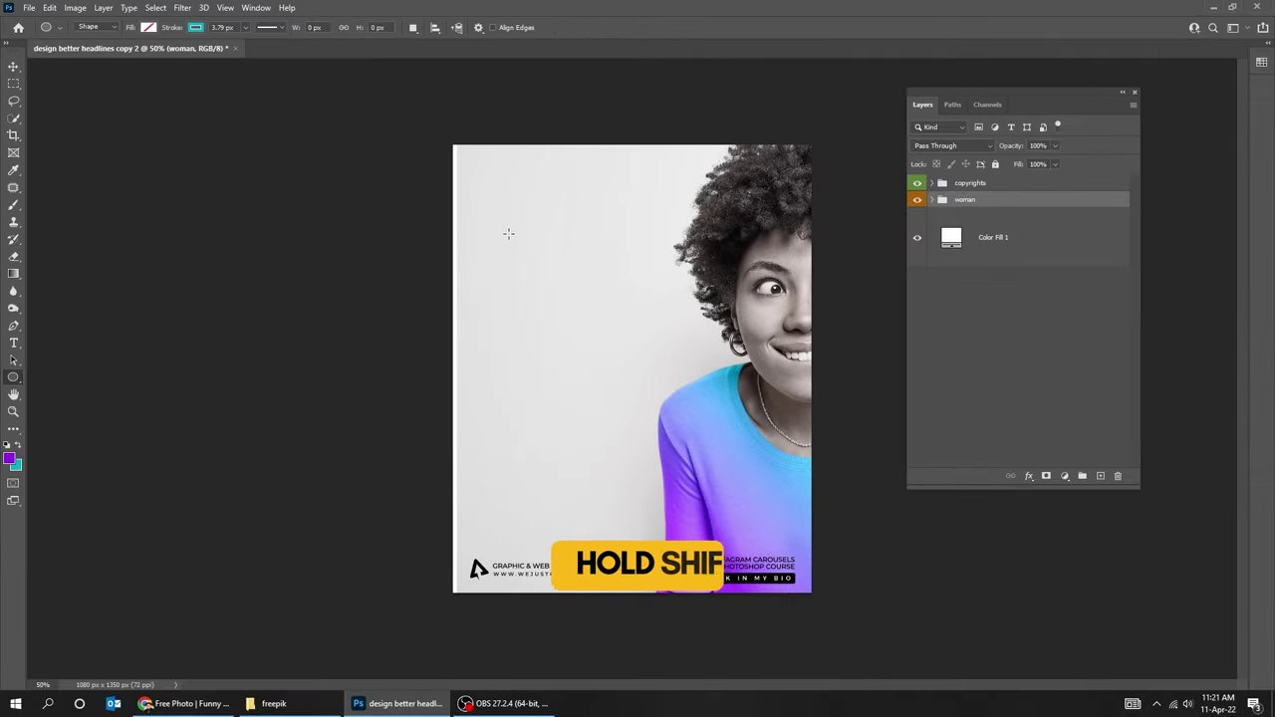
Draw a circle of about 380 x 380 px in the empty area beside the woman and set its stroke width to 80 px
{"action": "left_click_drag", "start_coordinate": [510, 227], "coordinate": [637, 410]}
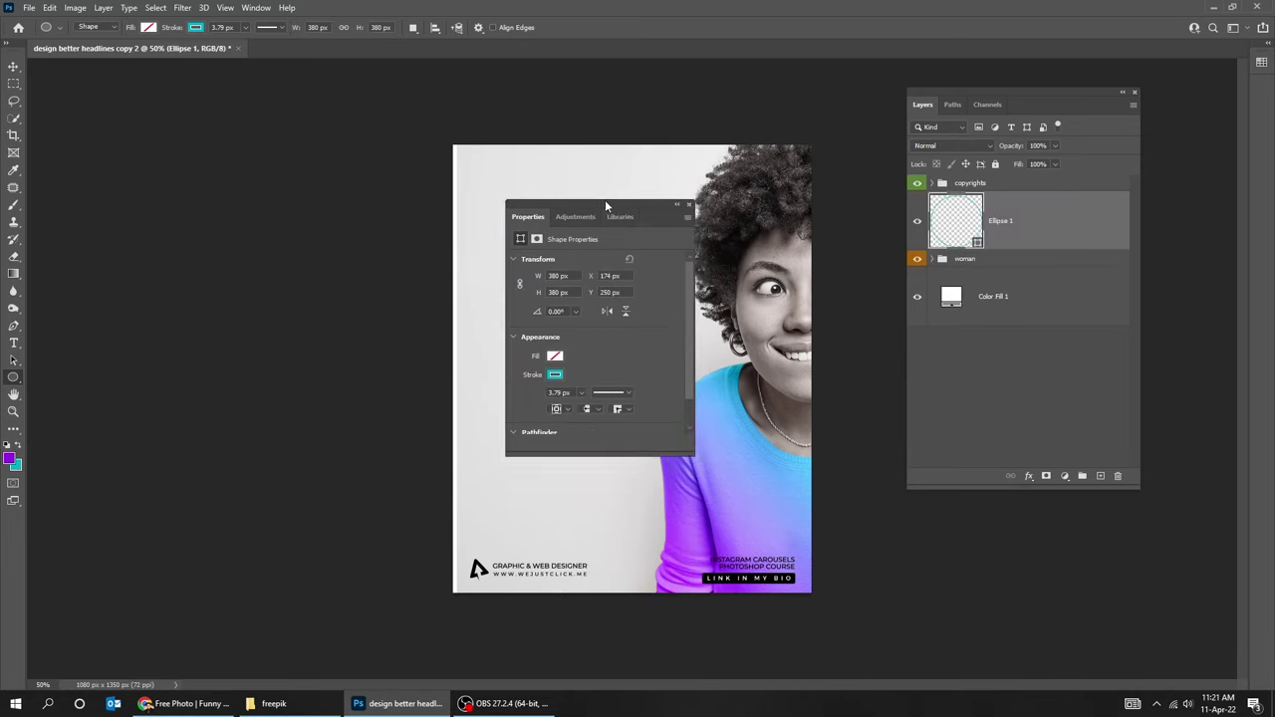
{"action": "left_click_drag", "start_coordinate": [605, 203], "coordinate": [269, 204]}
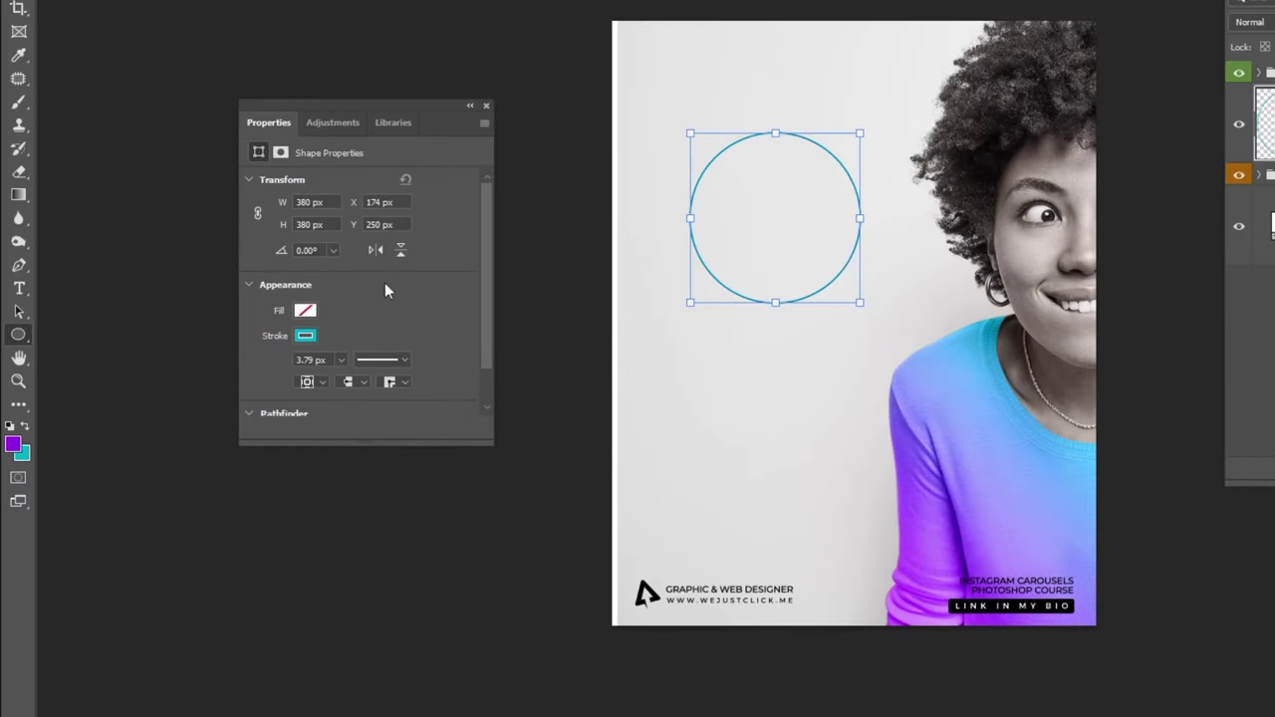
{"action": "left_click_drag", "start_coordinate": [343, 381], "coordinate": [411, 381]}
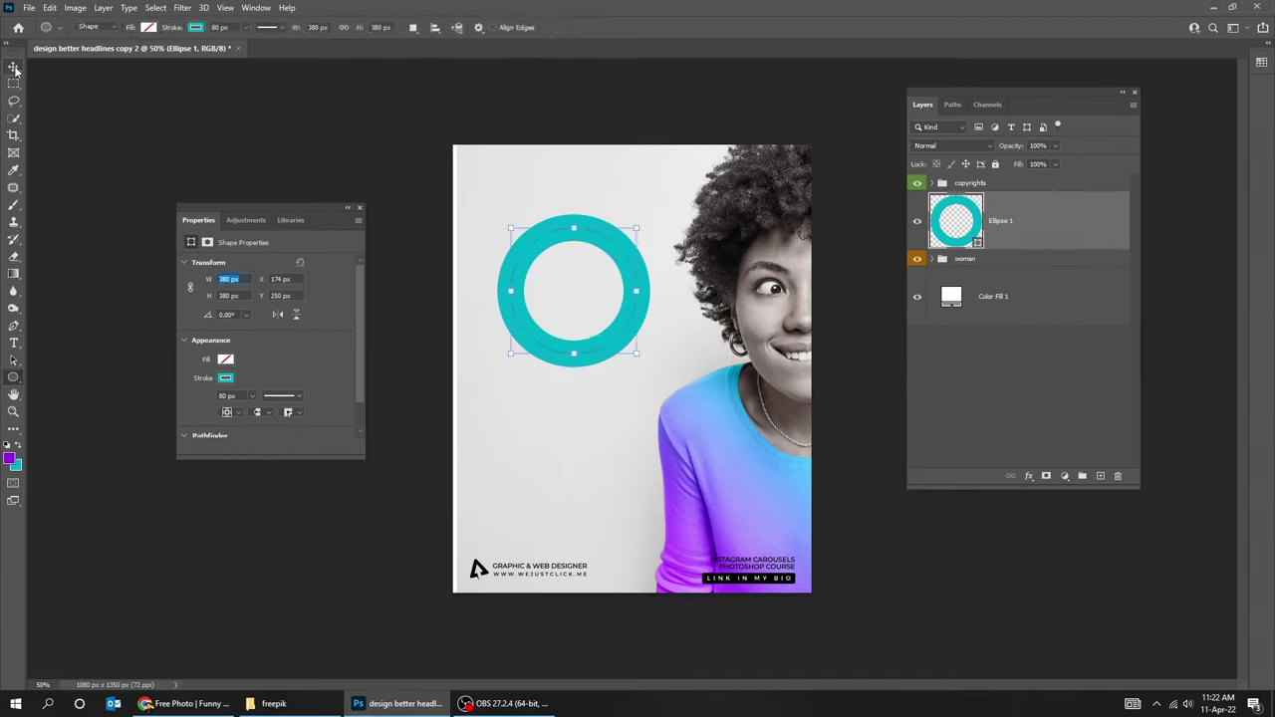
Move and enlarge the teal ring at the canvas's left edge, and place a smaller copy about 289 px wide at the top edge
{"action": "key", "text": "v"}
{"action": "left_click_drag", "start_coordinate": [795, 275], "coordinate": [750, 281]}
{"action": "left_click_drag", "start_coordinate": [556, 336], "coordinate": [646, 218]}
{"action": "key", "text": "ctrl+t"}
{"action": "key", "text": "Return"}
{"action": "key", "text": "ctrl+t"}
{"action": "key", "text": "Return"}
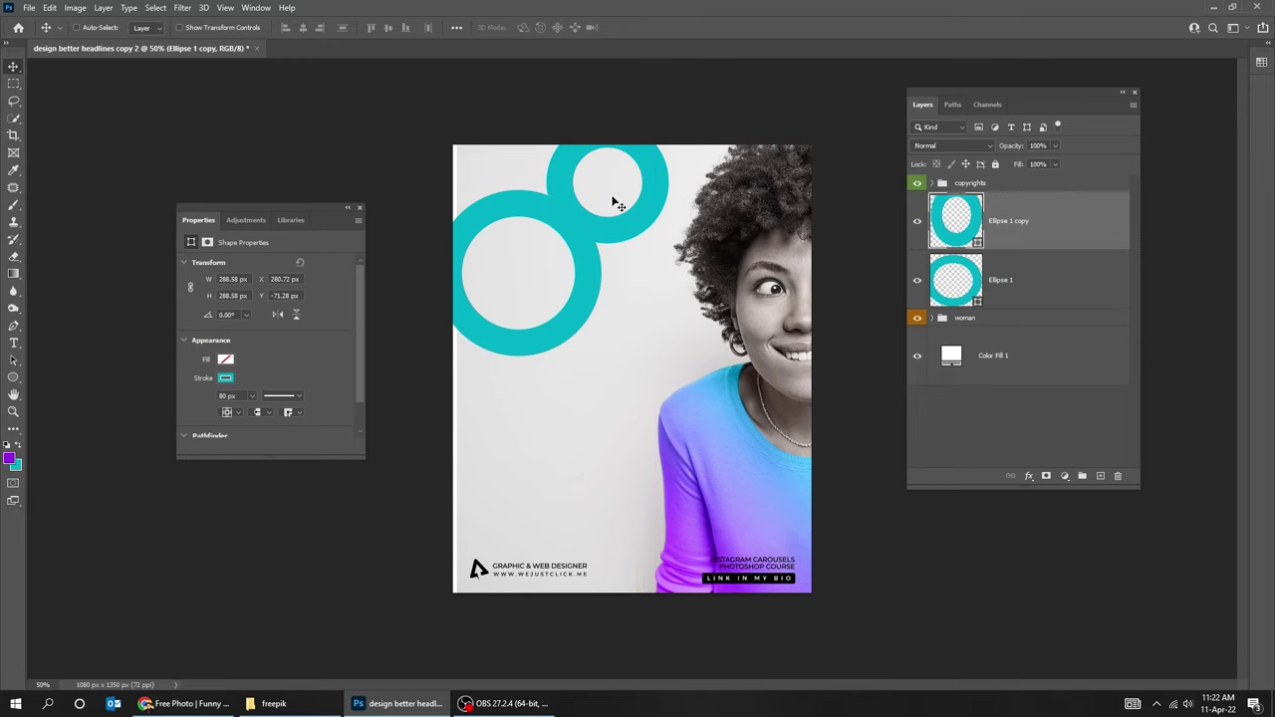
Recolour the smaller ring's stroke to the purple 9305e2
{"action": "left_click", "coordinate": [15, 362]}
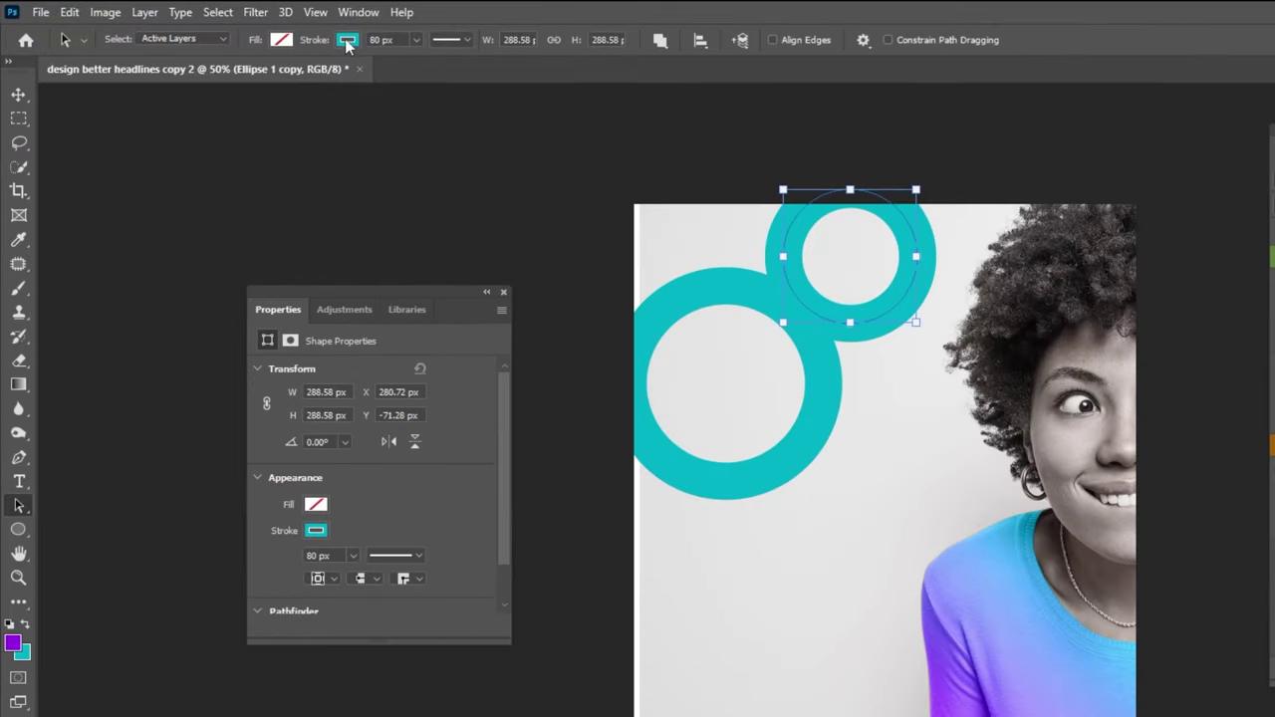
{"action": "left_click", "coordinate": [347, 40]}
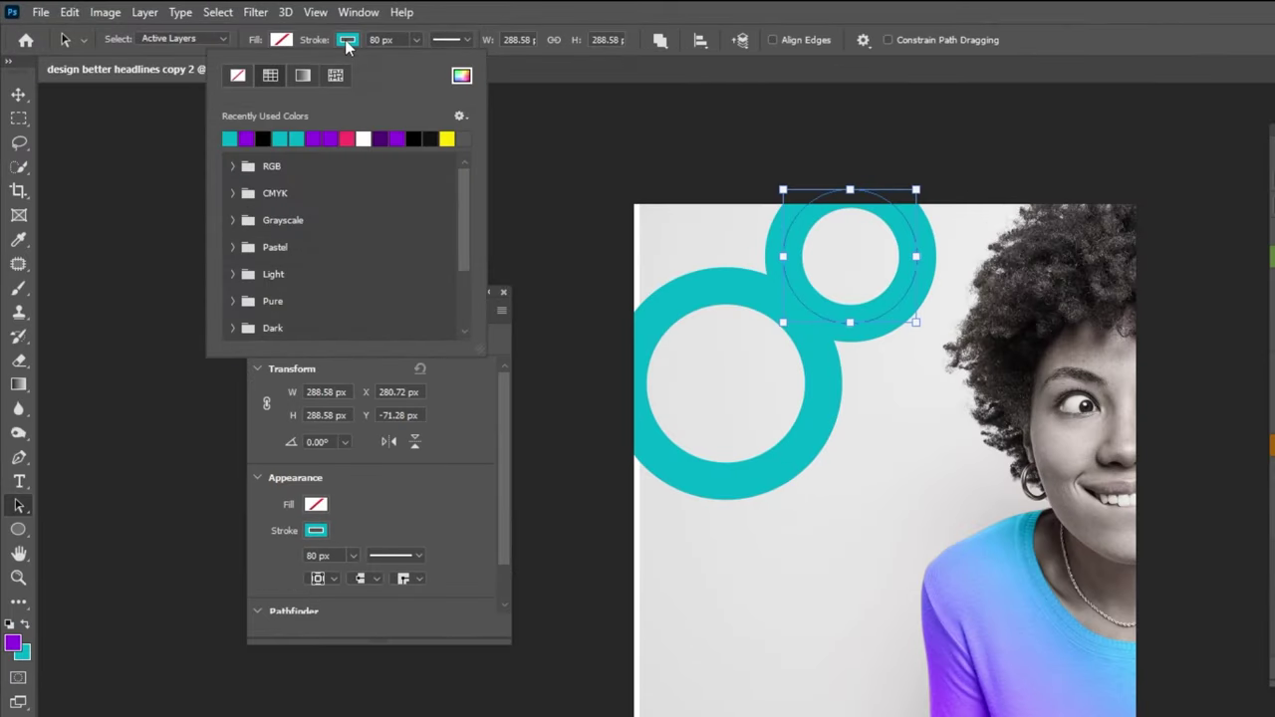
{"action": "left_click", "coordinate": [247, 138]}
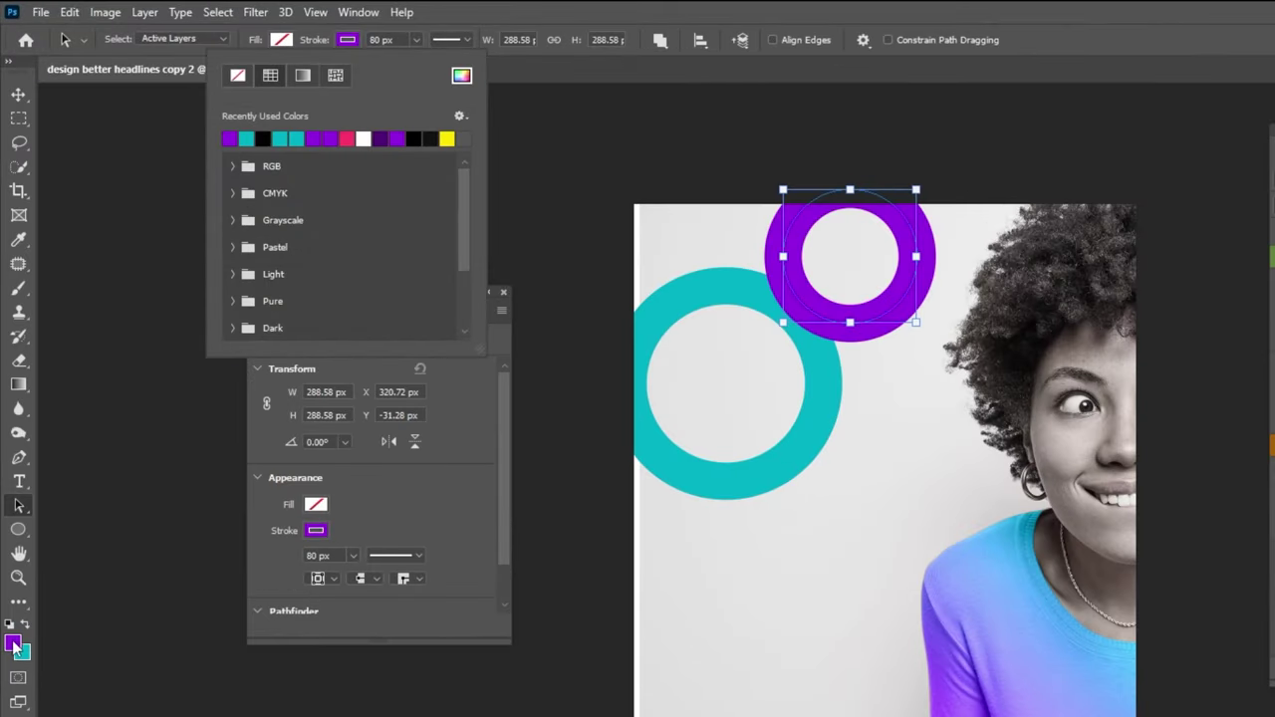
{"action": "left_click", "coordinate": [12, 646]}
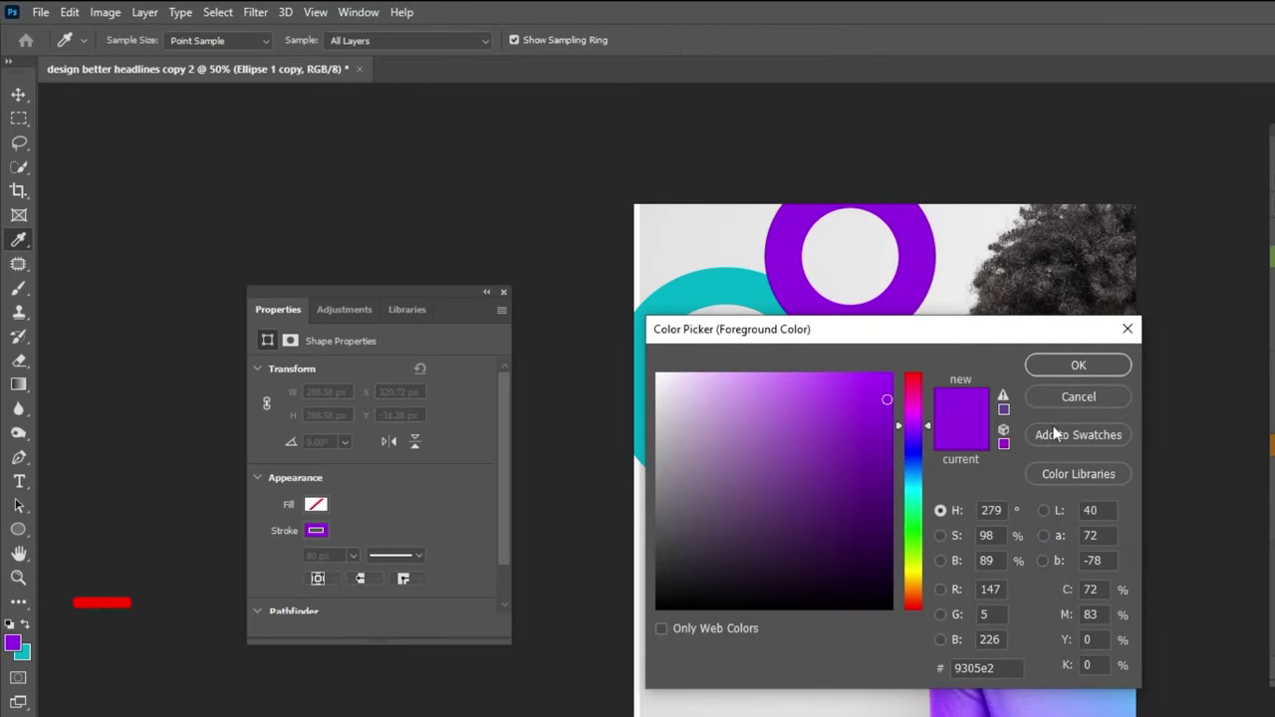
{"action": "left_click", "coordinate": [1078, 365]}
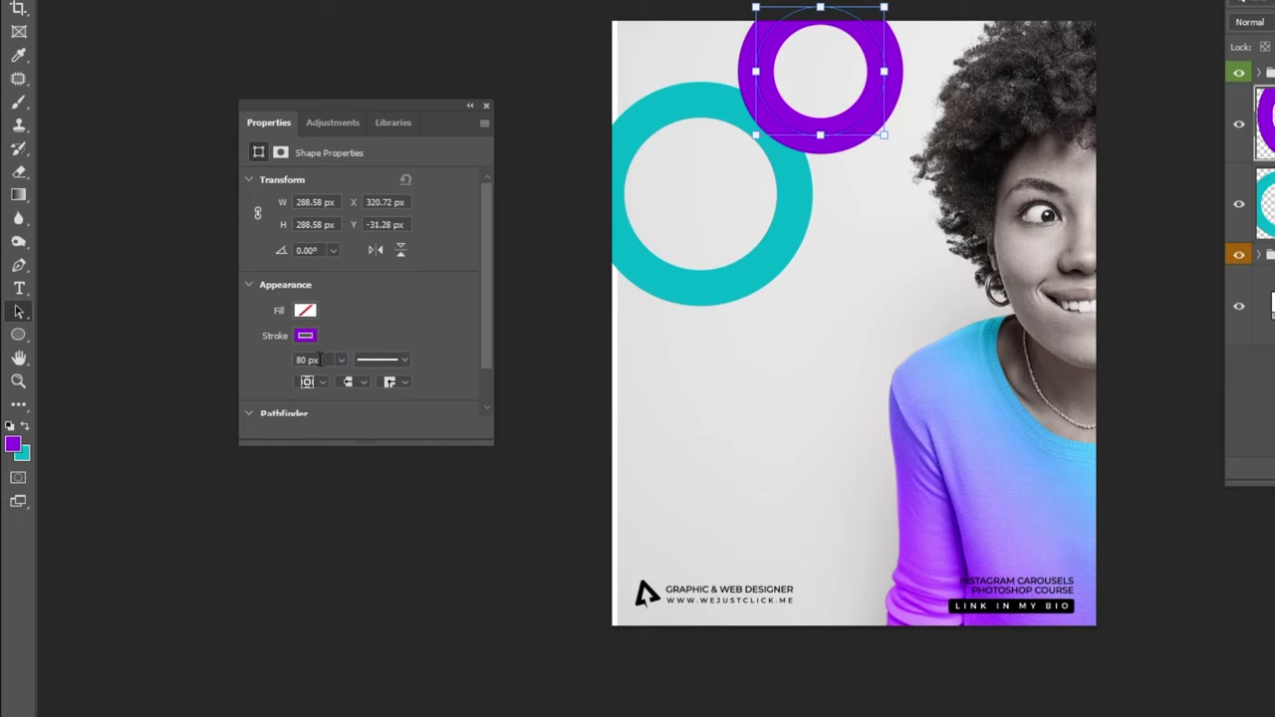
Reduce the stroke width of the small purple ring to 65 px
{"action": "type", "text": "70"}
{"action": "key", "text": "Return"}
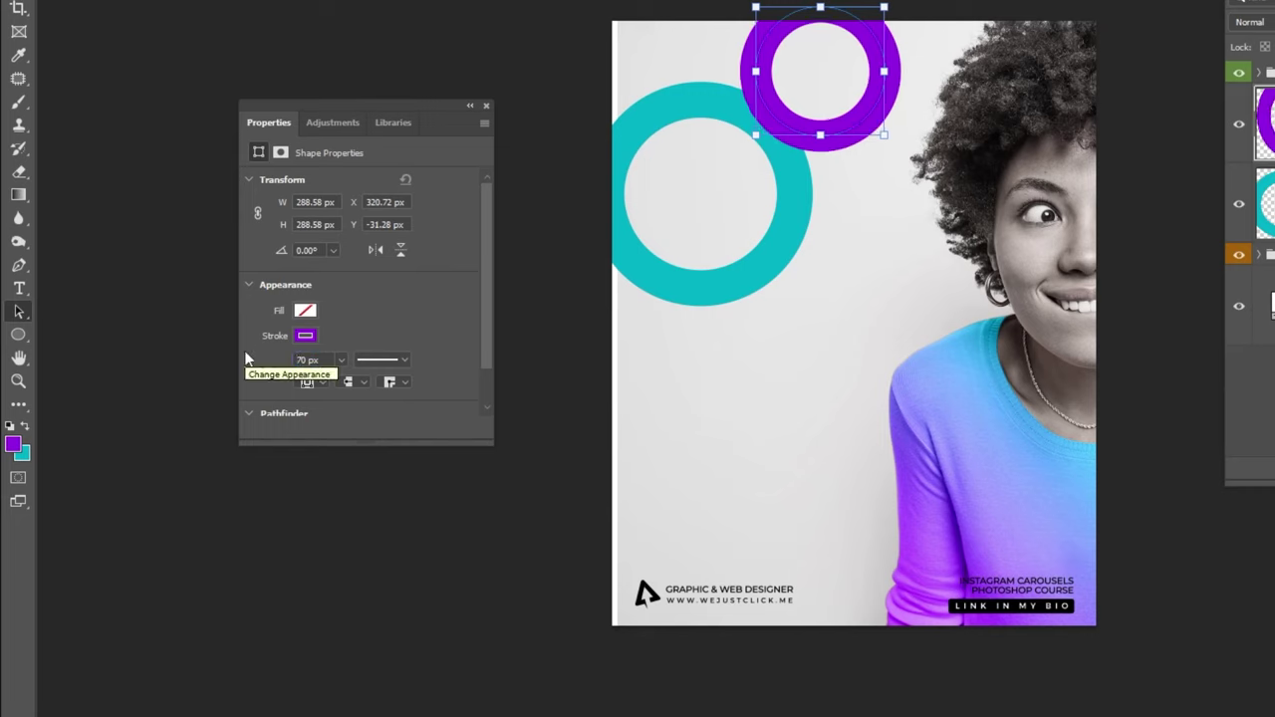
{"action": "left_click", "coordinate": [306, 361]}
{"action": "type", "text": "65"}
{"action": "key", "text": "Return"}
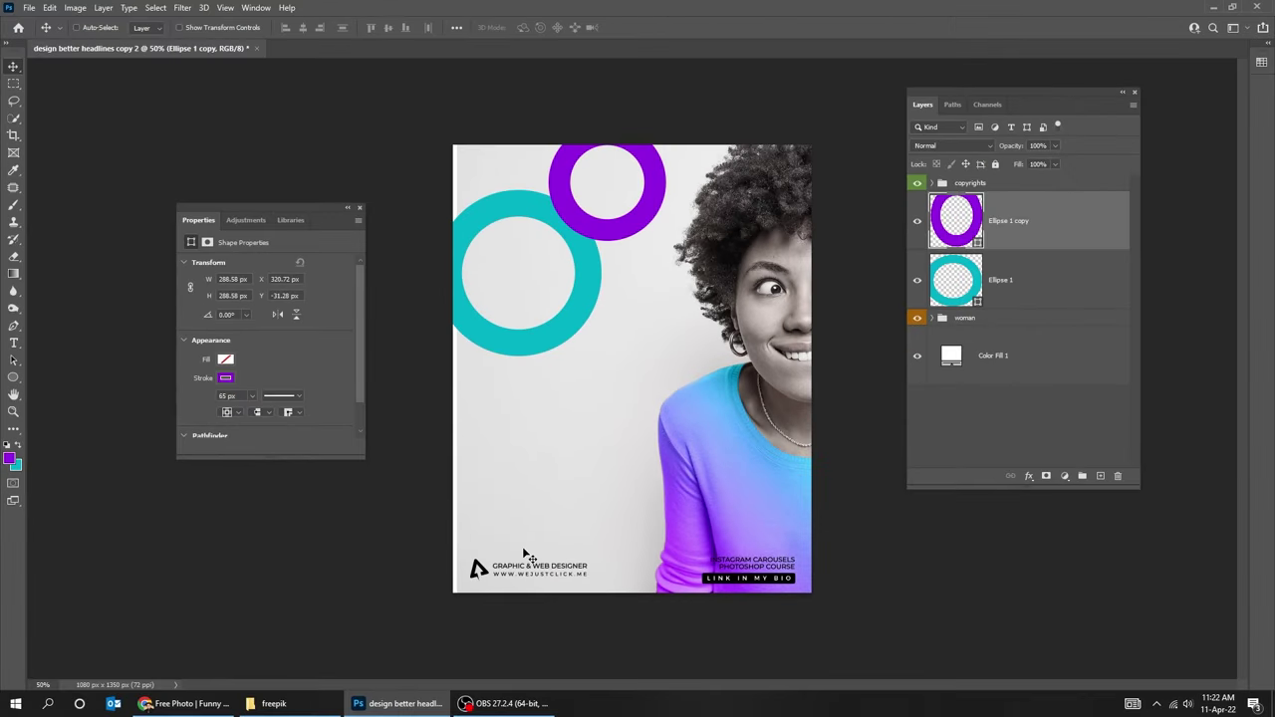
Dismiss the shape properties and rasterize the woman photo layer inside the woman group
{"action": "left_click", "coordinate": [998, 321]}
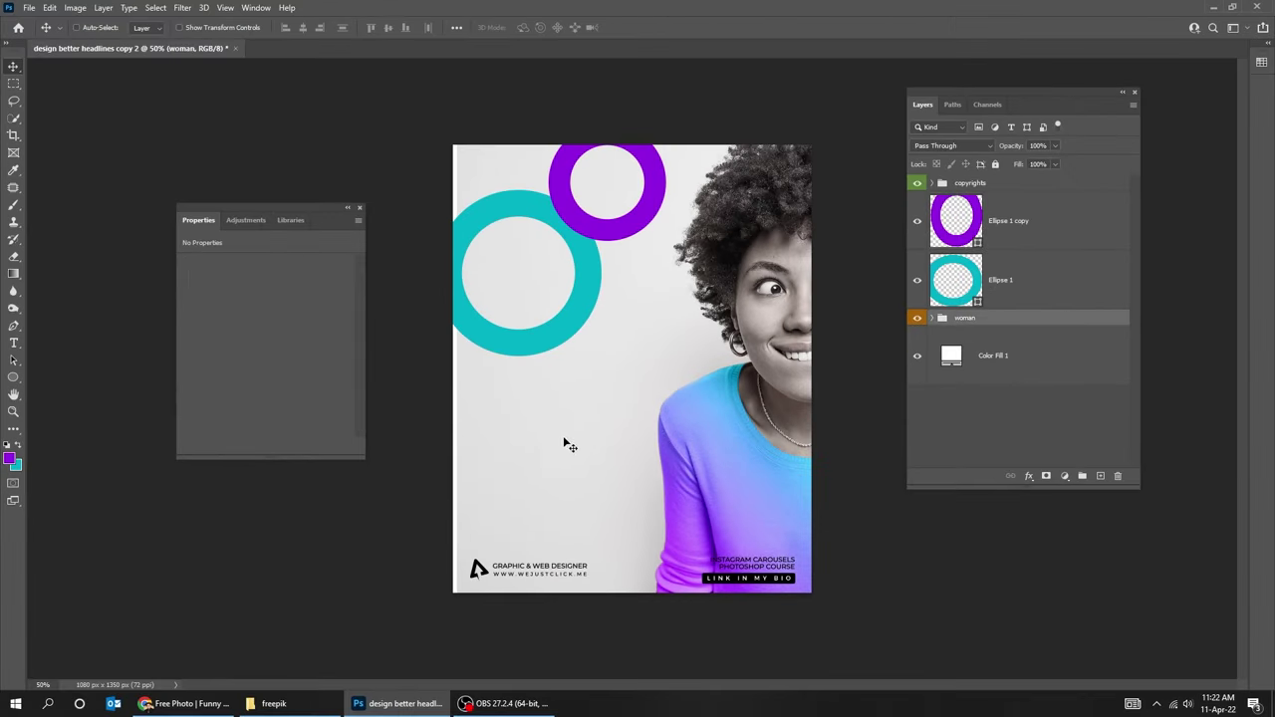
{"action": "scroll", "coordinate": [463, 481], "scroll_direction": "up", "scroll_amount": 2}
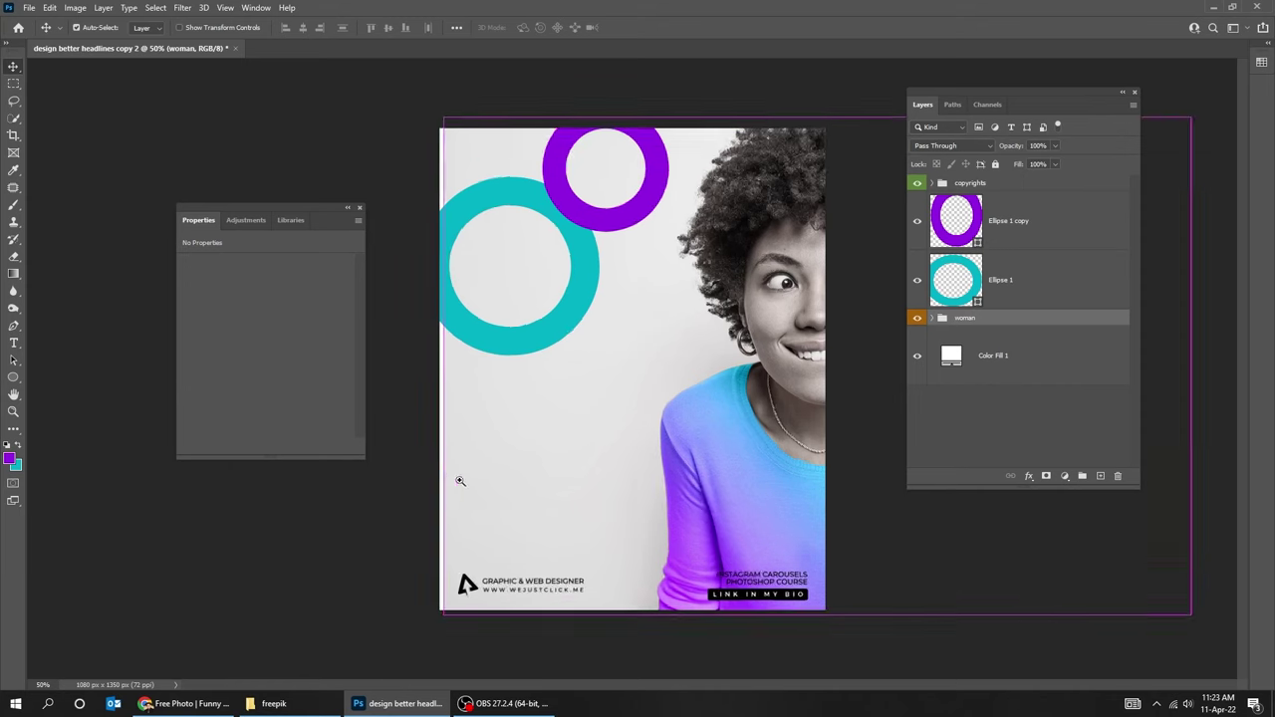
{"action": "left_click", "coordinate": [360, 210]}
{"action": "scroll", "coordinate": [584, 364], "scroll_direction": "down", "scroll_amount": 3}
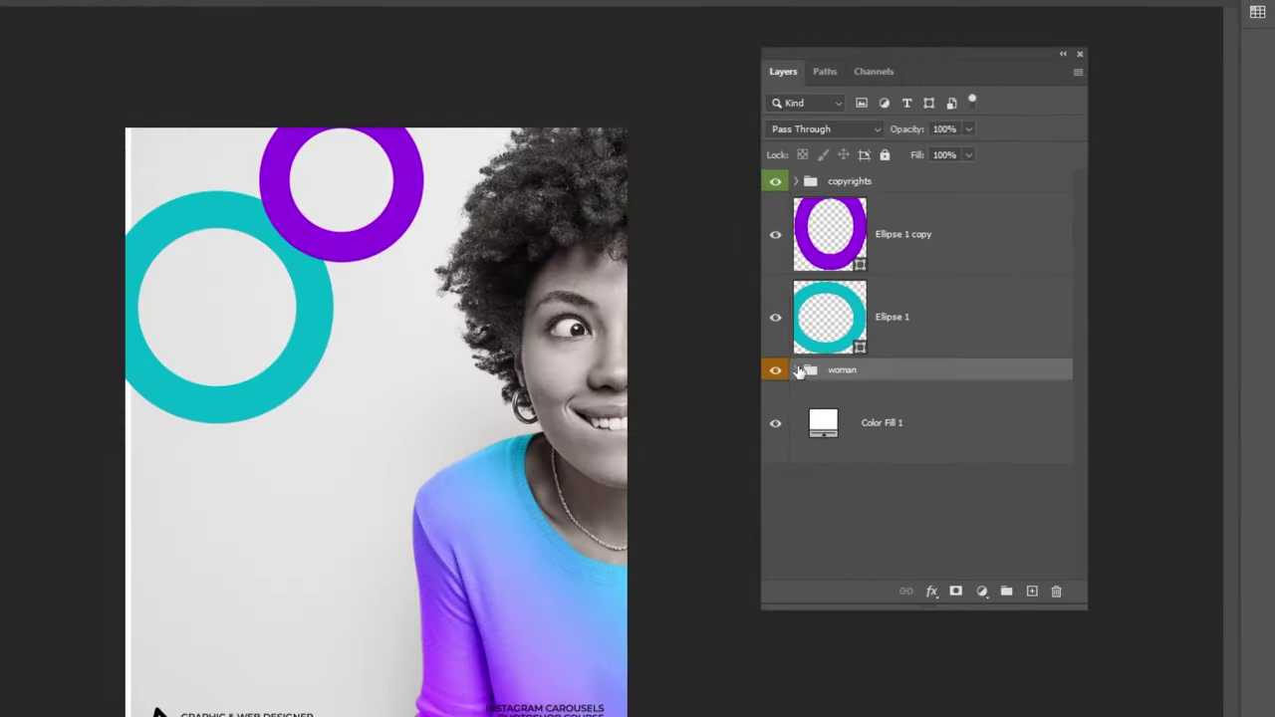
{"action": "left_click", "coordinate": [799, 371]}
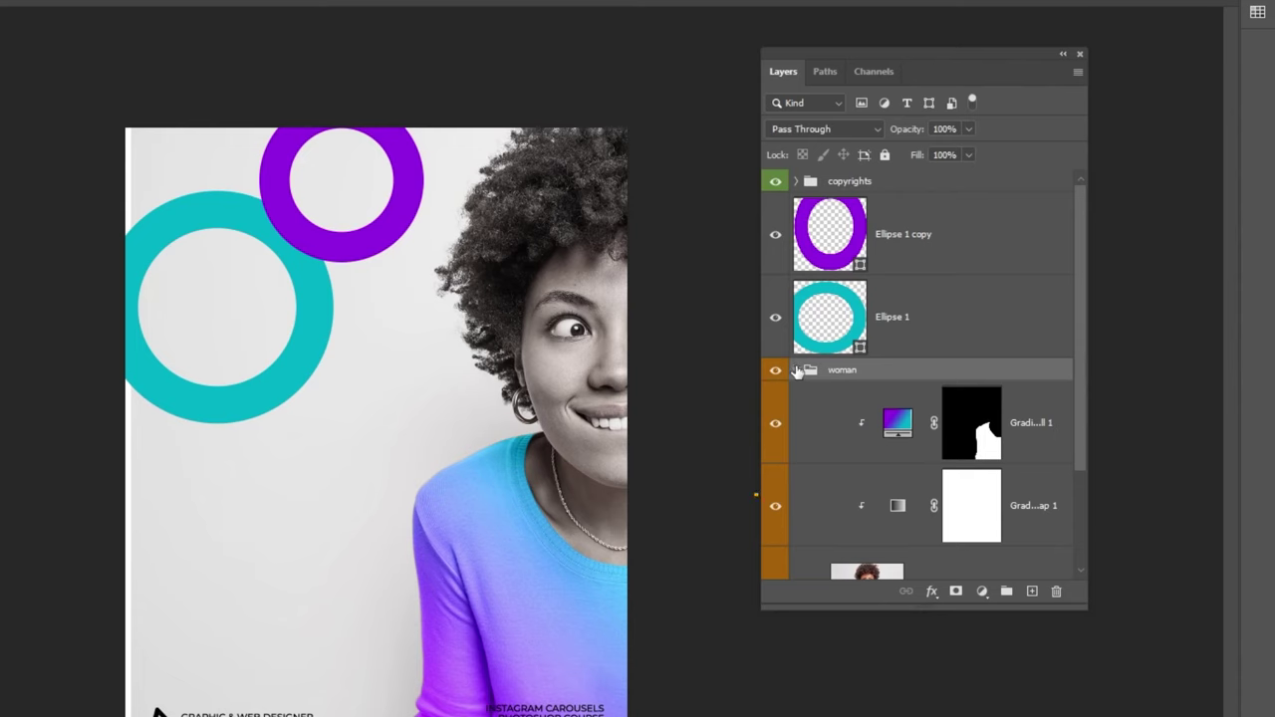
{"action": "scroll", "coordinate": [972, 458], "scroll_direction": "down", "scroll_amount": 3}
{"action": "left_click", "coordinate": [974, 458]}
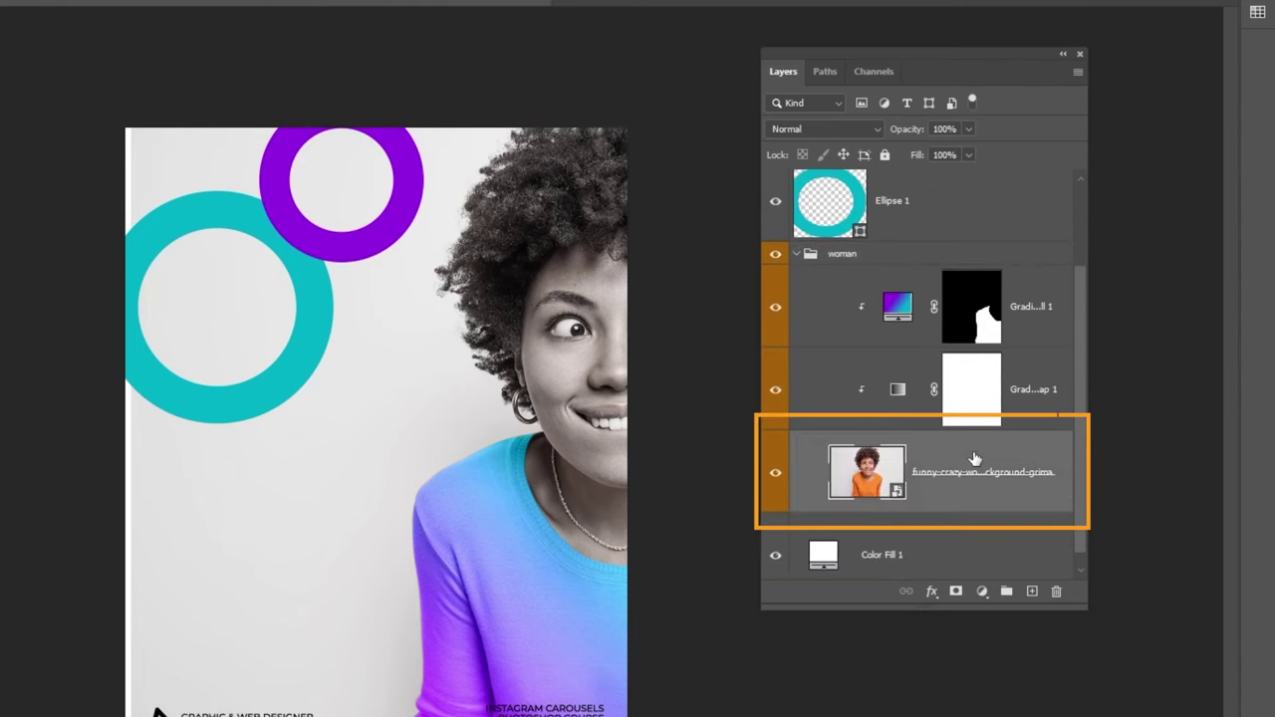
{"action": "right_click", "coordinate": [934, 500]}
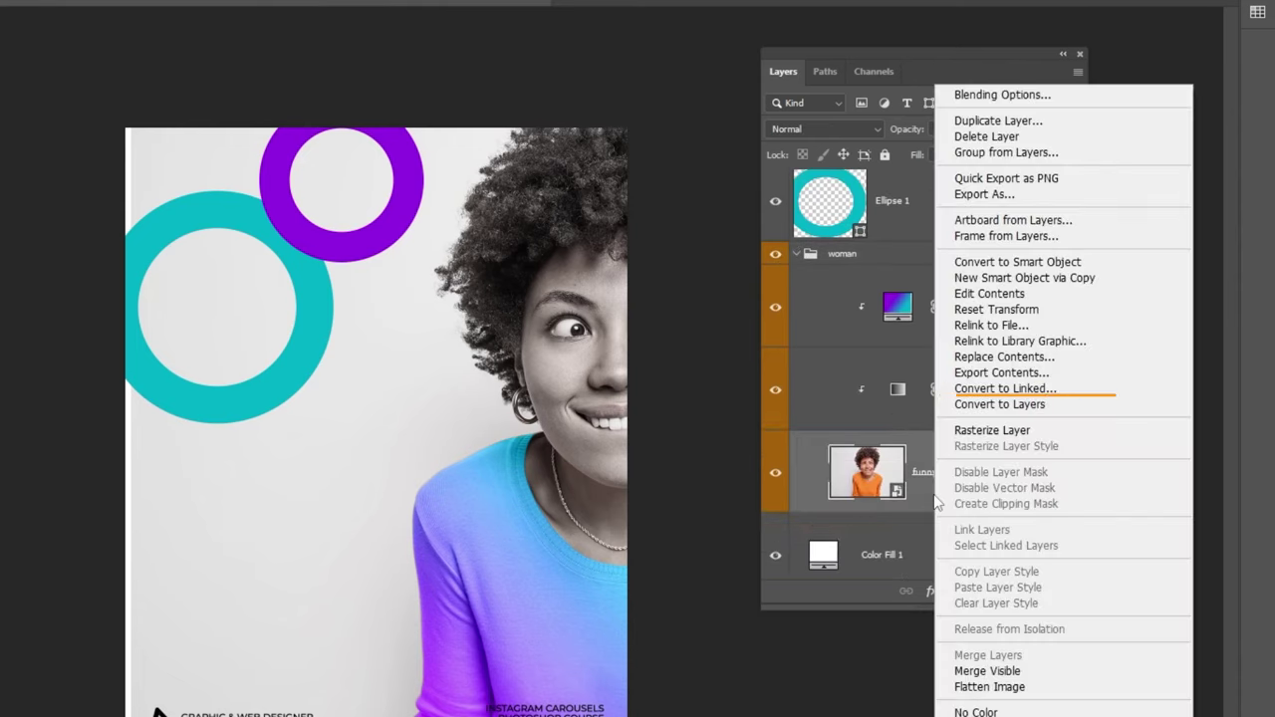
{"action": "left_click", "coordinate": [1031, 430]}
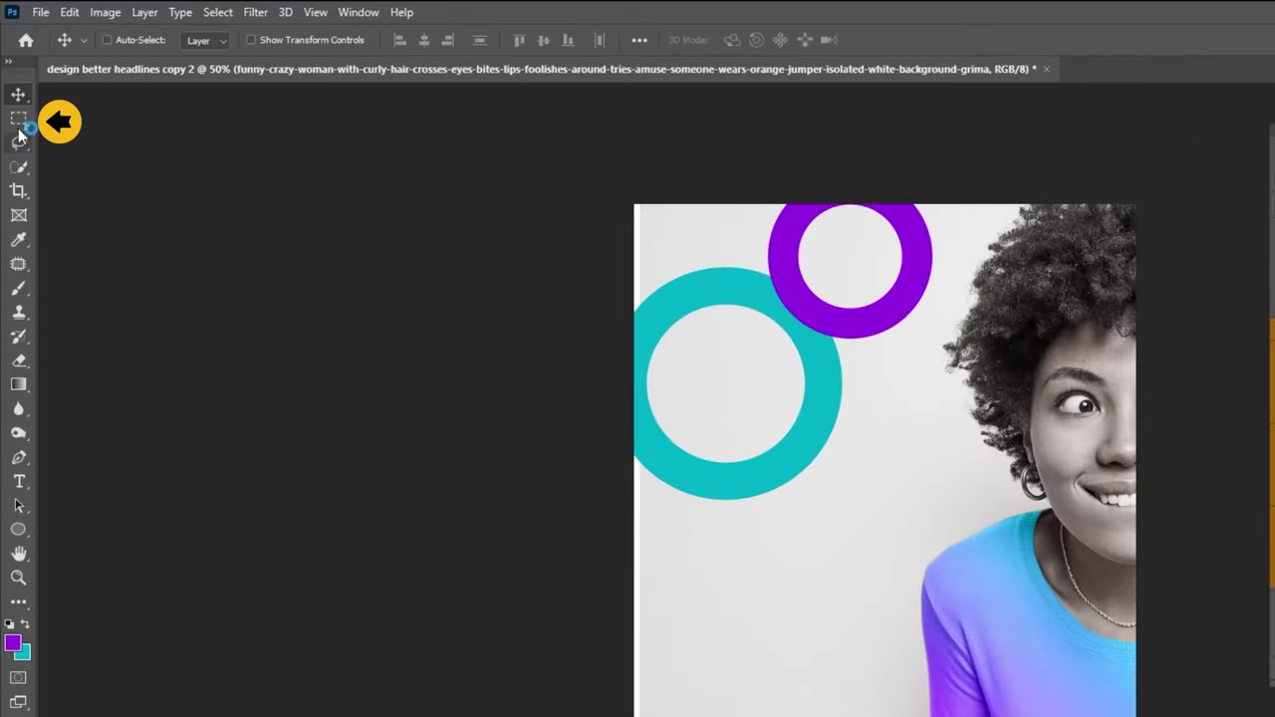
Select the narrow strip along the canvas's left edge and fill it with Content-Aware Fill on the woman photo layer
{"action": "left_click", "coordinate": [18, 119]}
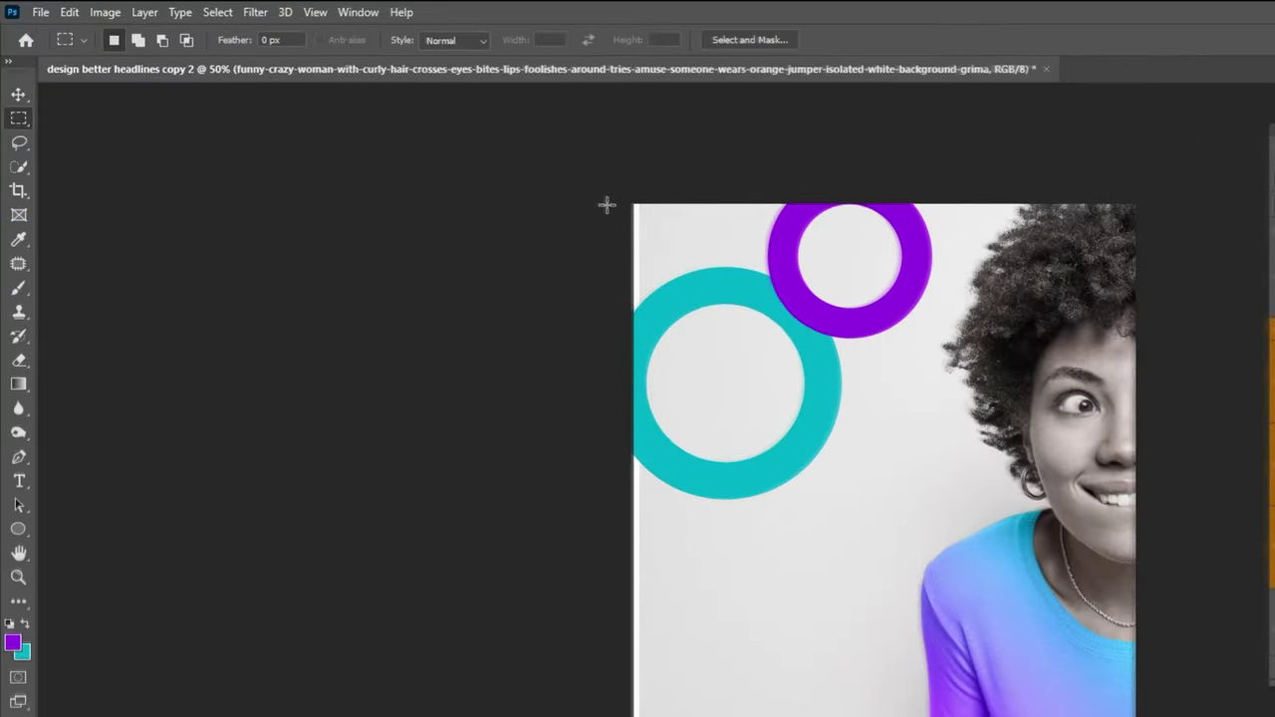
{"action": "left_click_drag", "start_coordinate": [453, 146], "coordinate": [468, 620]}
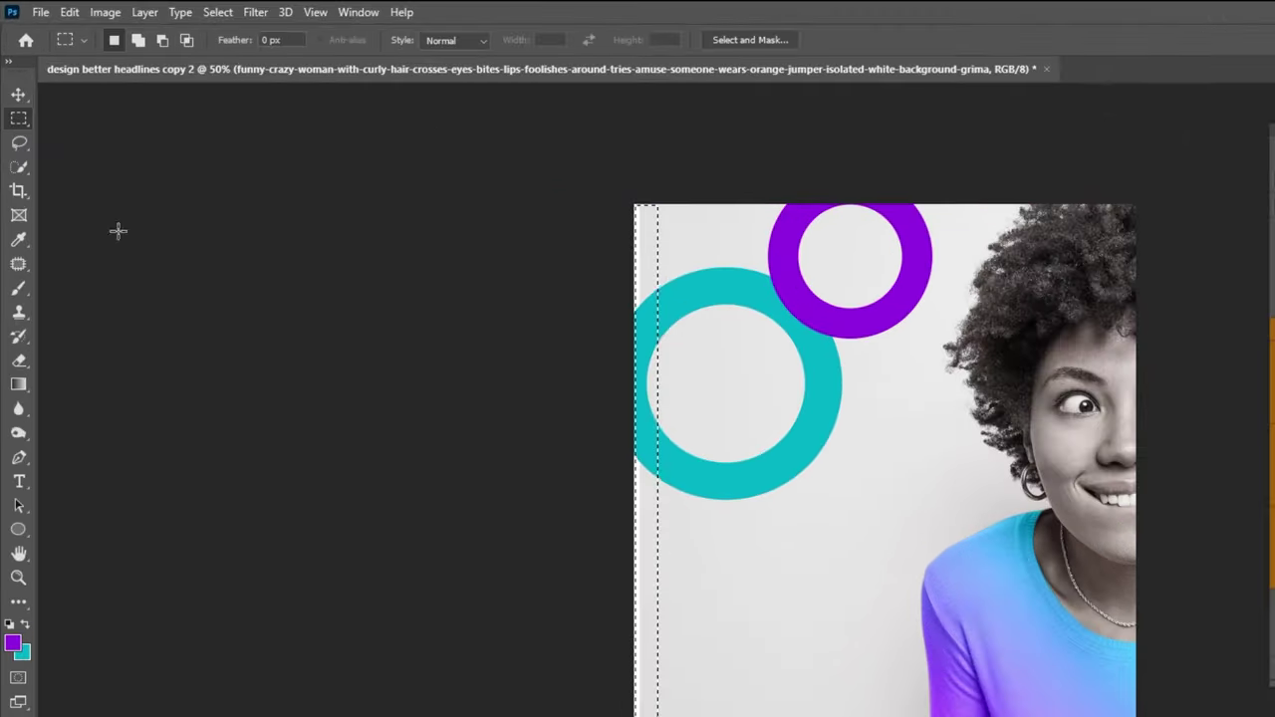
{"action": "left_click", "coordinate": [53, 8]}
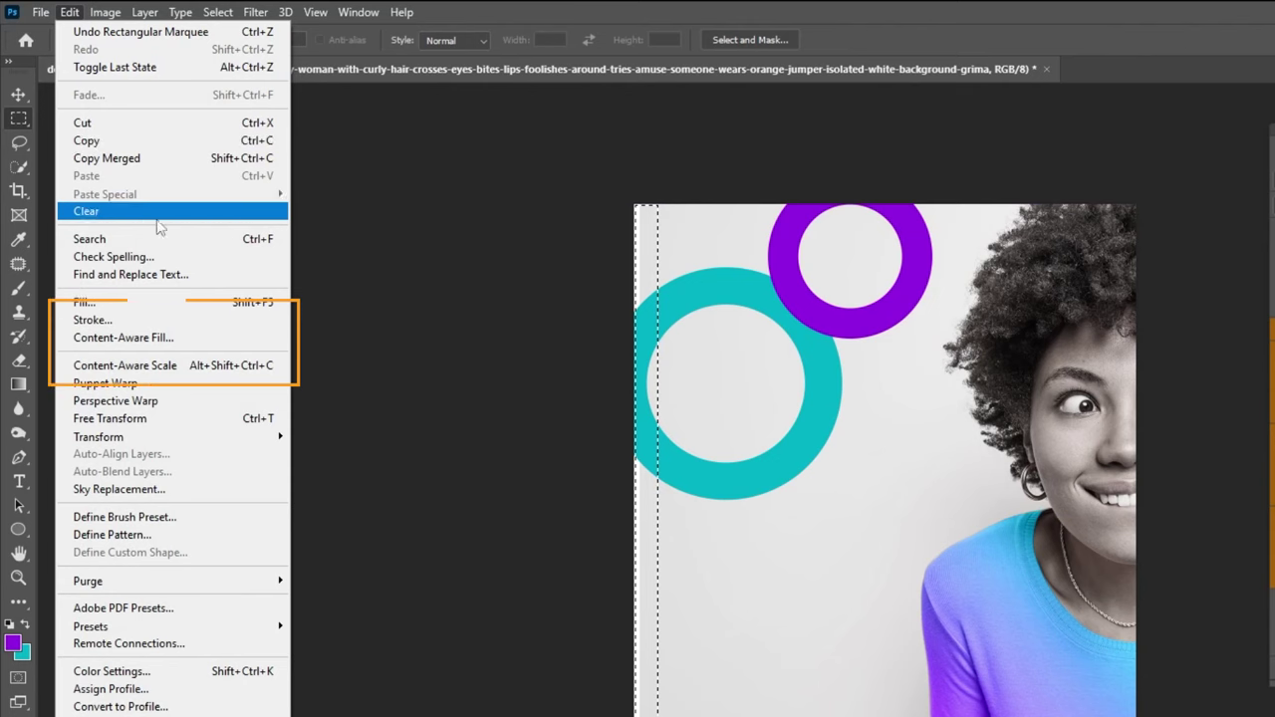
{"action": "left_click", "coordinate": [209, 345]}
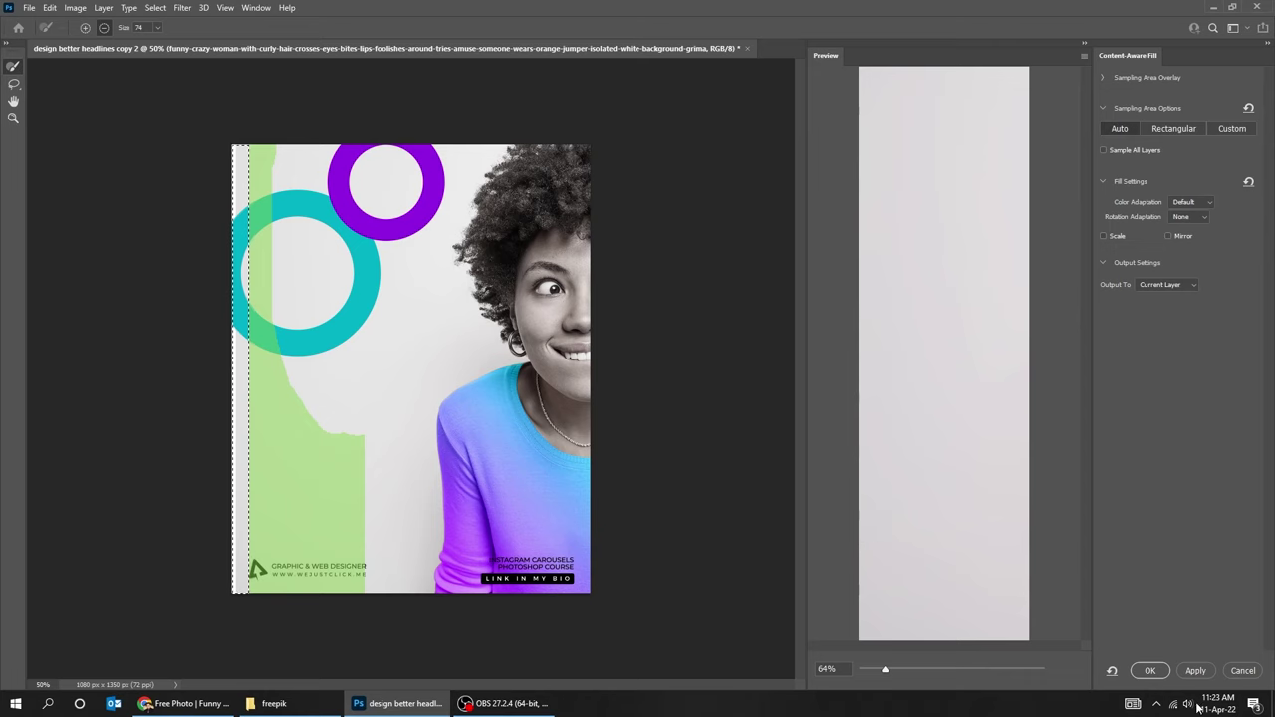
{"action": "left_click", "coordinate": [1151, 672]}
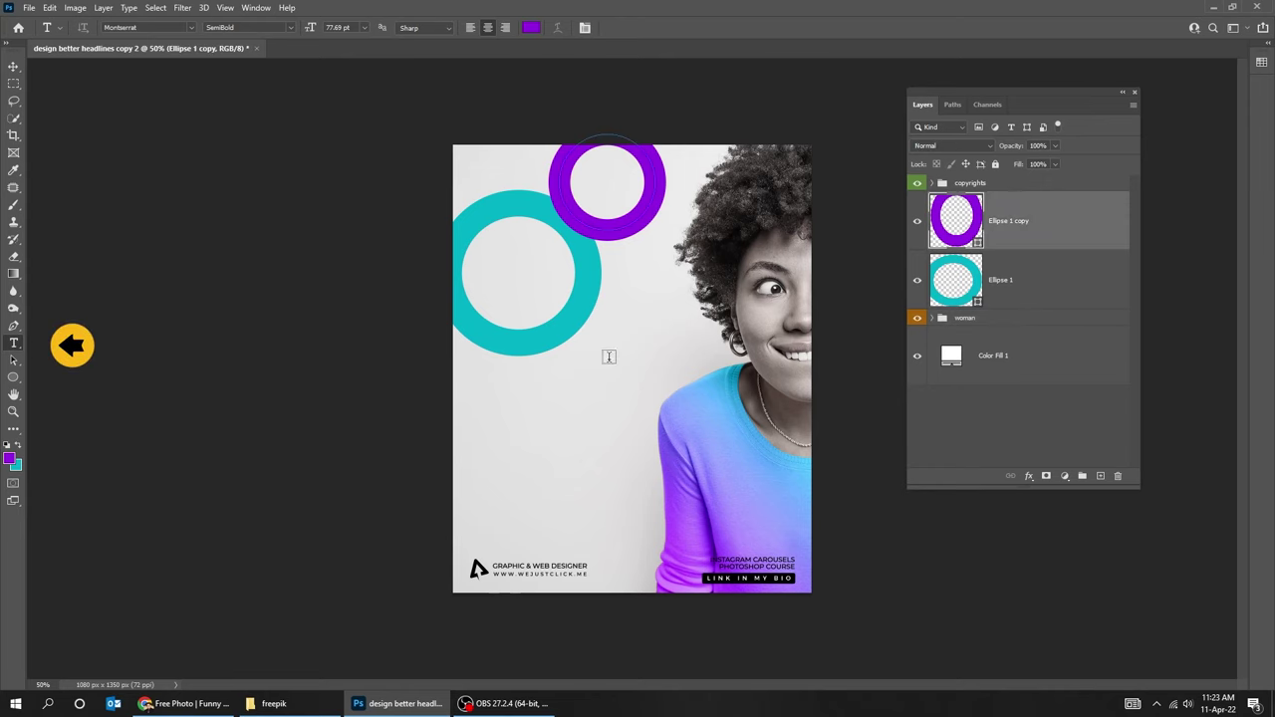
Add the text "Learn" in Montserrat SemiBold in the empty area below the teal ring
{"action": "left_click", "coordinate": [598, 435]}
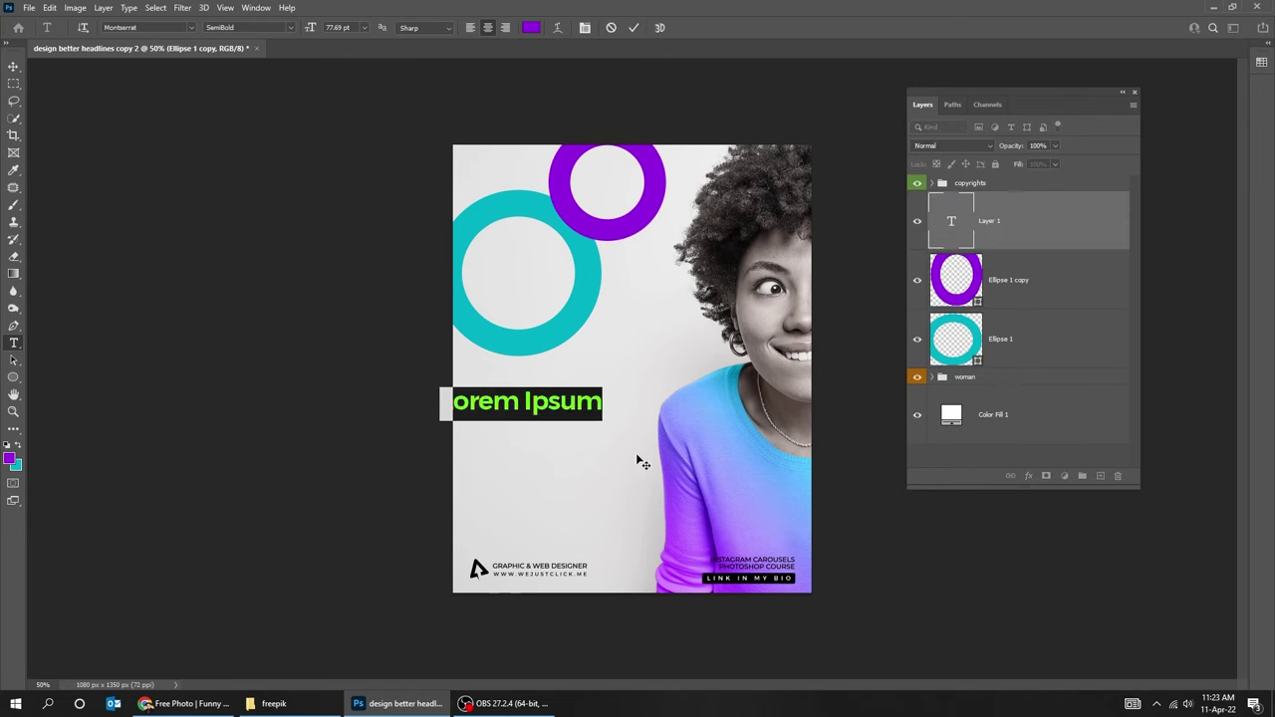
{"action": "type", "text": "Learn"}
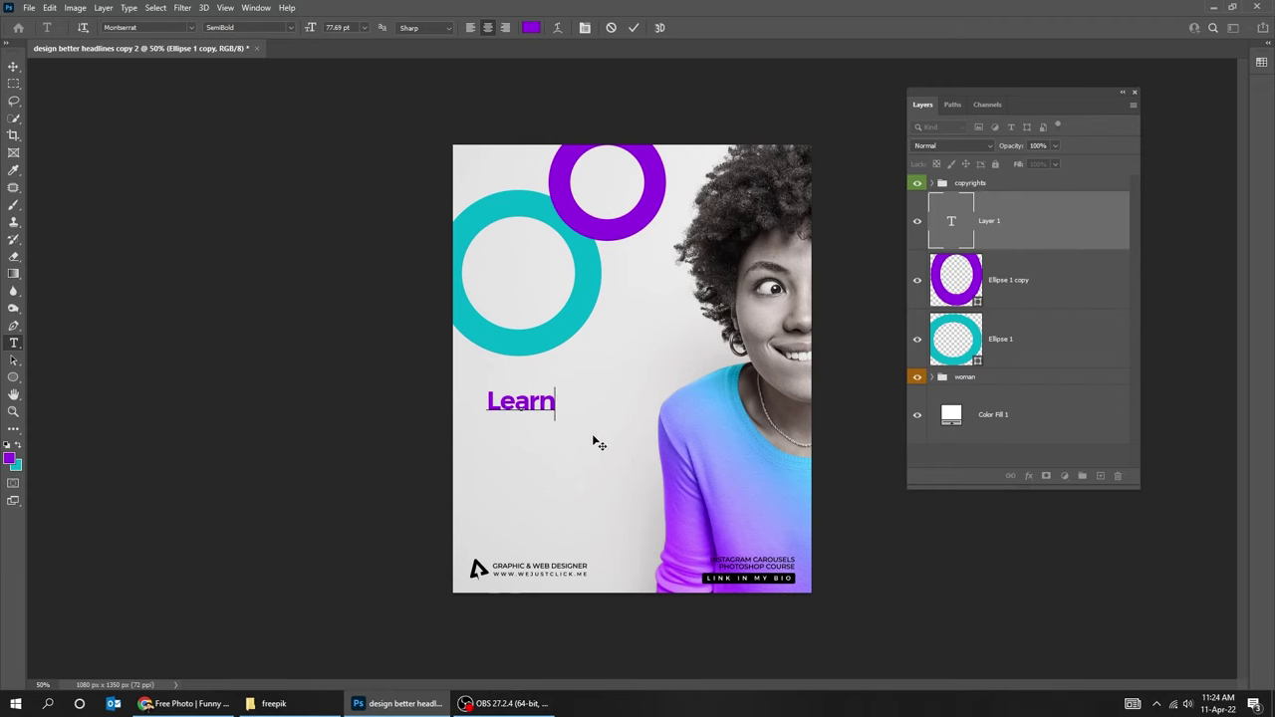
{"action": "key", "text": "ctrl+Return"}
{"action": "key", "text": "v"}
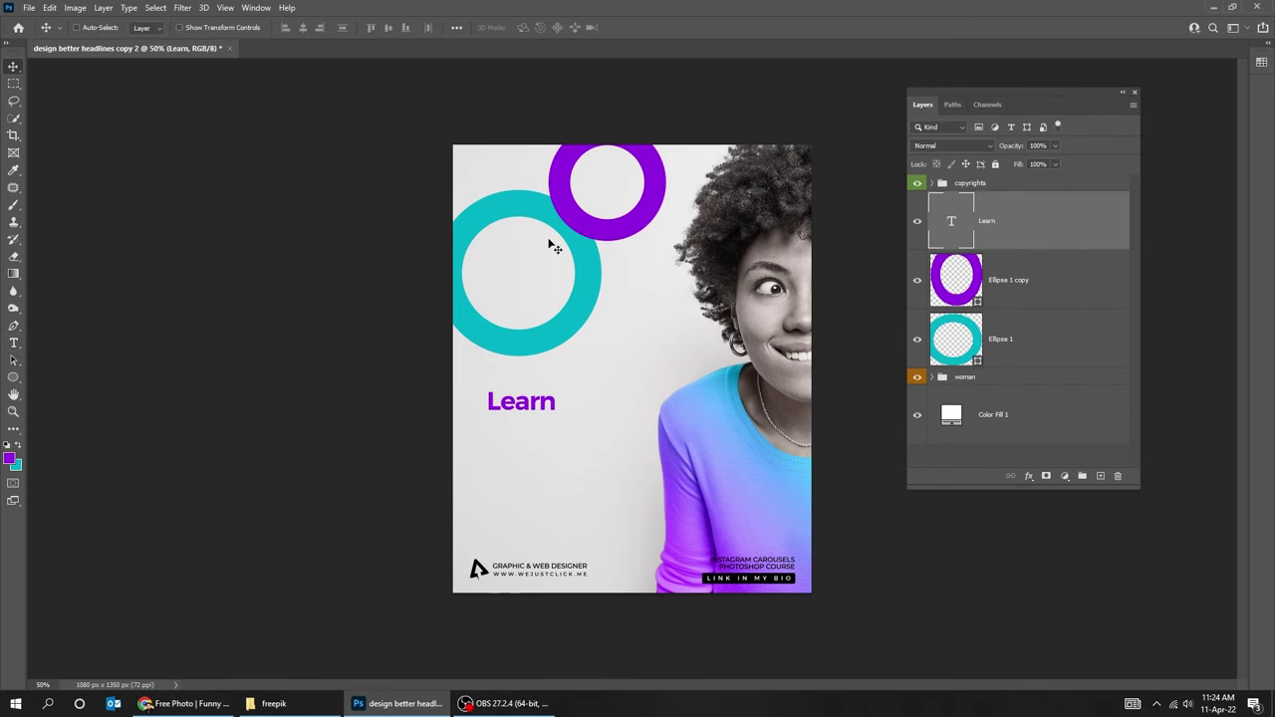
Set the foreground colour to black, 000000
{"action": "left_click", "coordinate": [9, 458]}
{"action": "left_click", "coordinate": [458, 438]}
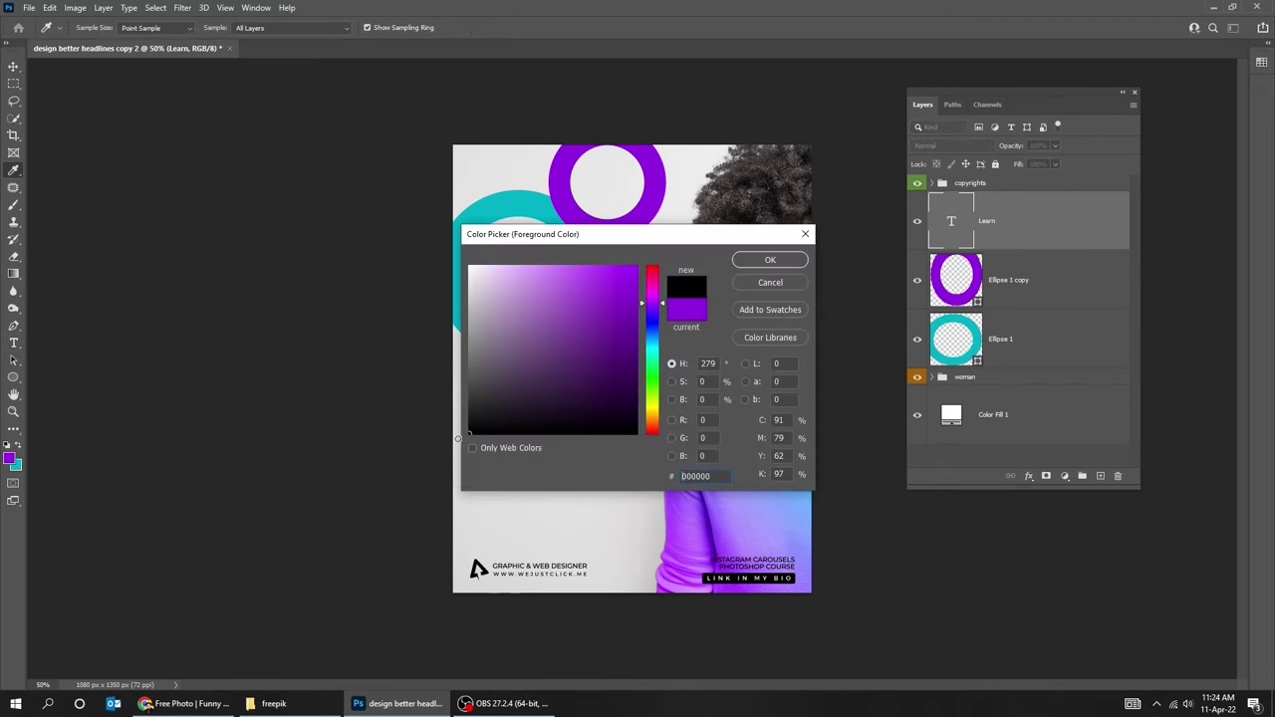
{"action": "left_click", "coordinate": [768, 259]}
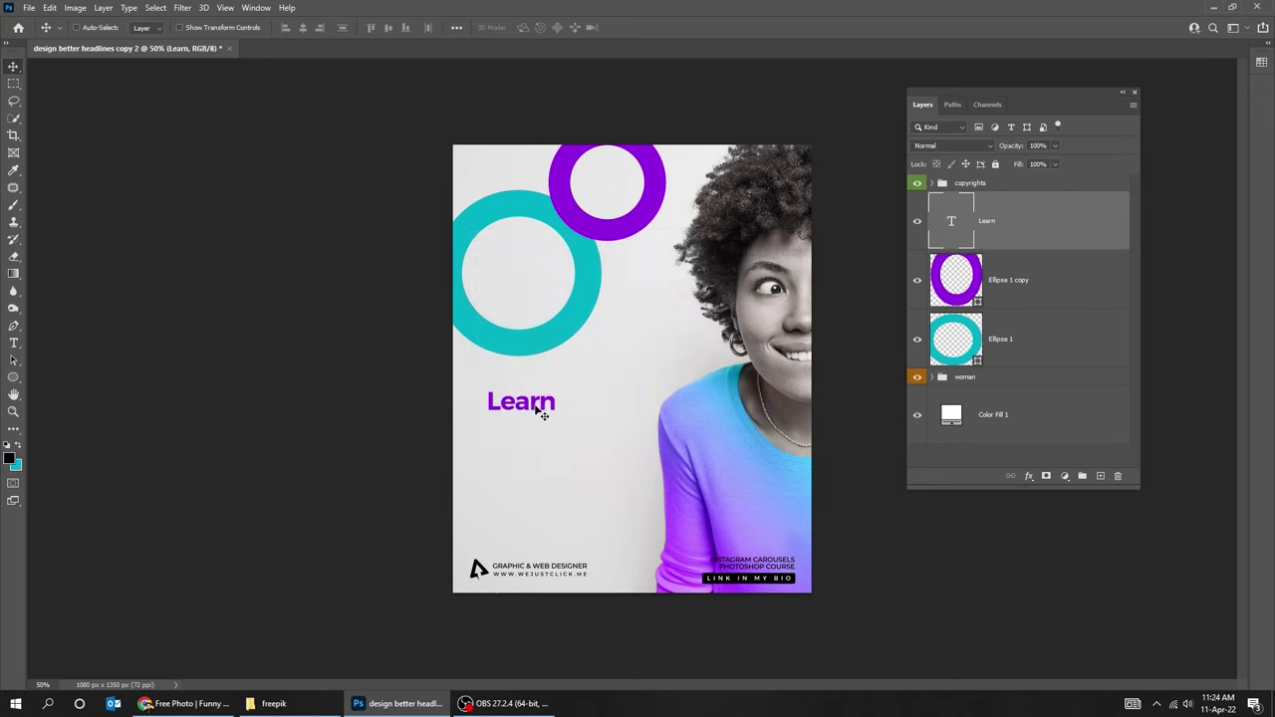
Open the character settings, recolour the "Learn" text to black 000000 and set its font size to 77 pt
{"action": "left_click", "coordinate": [247, 7]}
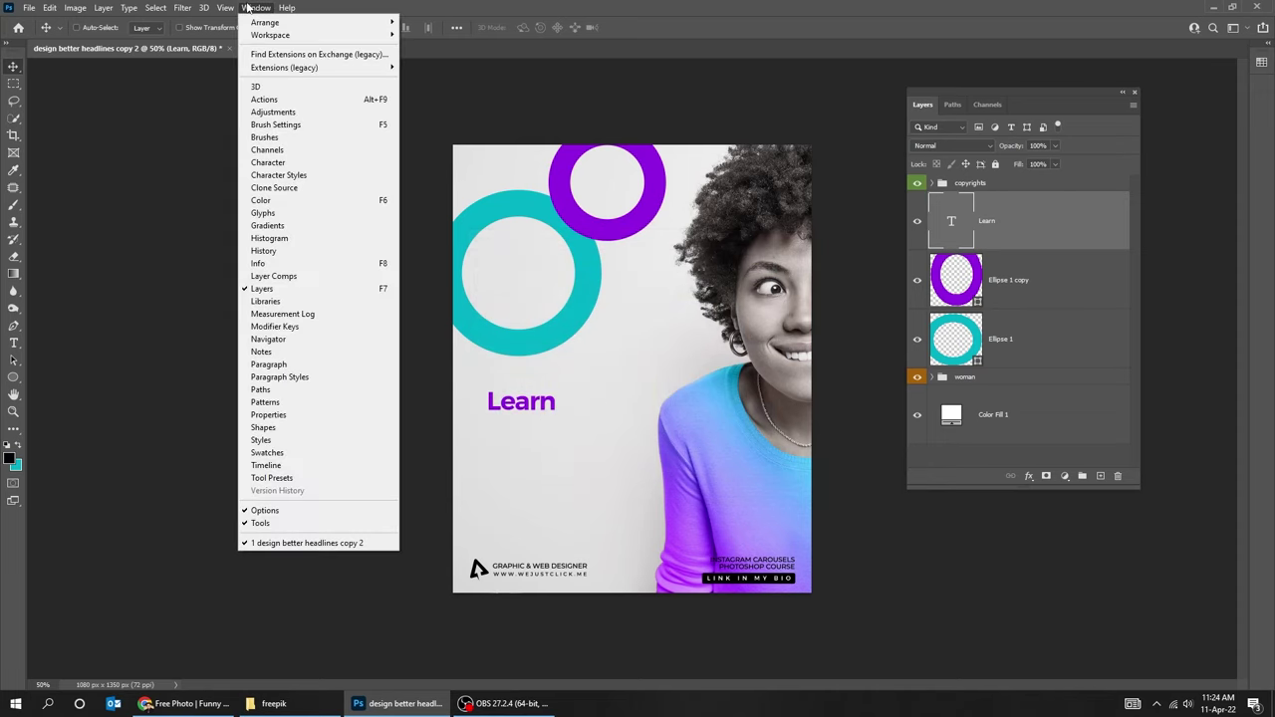
{"action": "left_click", "coordinate": [320, 162]}
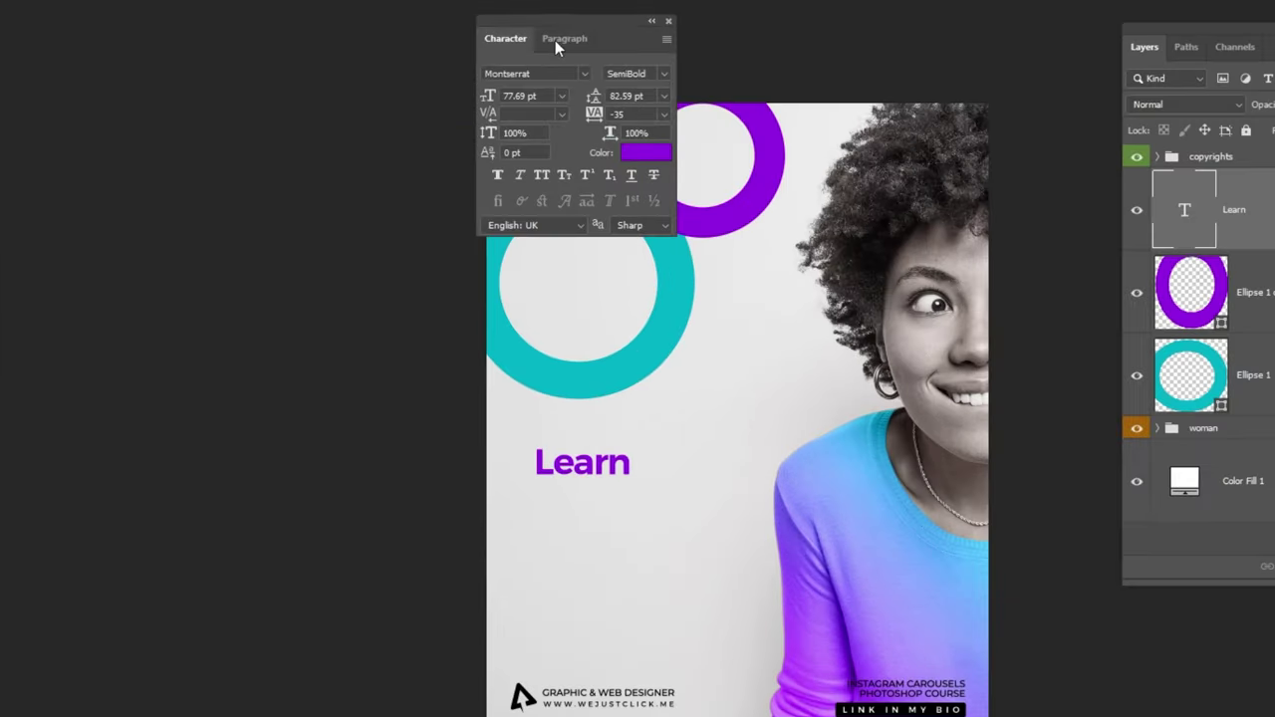
{"action": "left_click_drag", "start_coordinate": [558, 40], "coordinate": [245, 213]}
{"action": "left_click", "coordinate": [337, 336]}
{"action": "left_click_drag", "start_coordinate": [514, 441], "coordinate": [496, 518]}
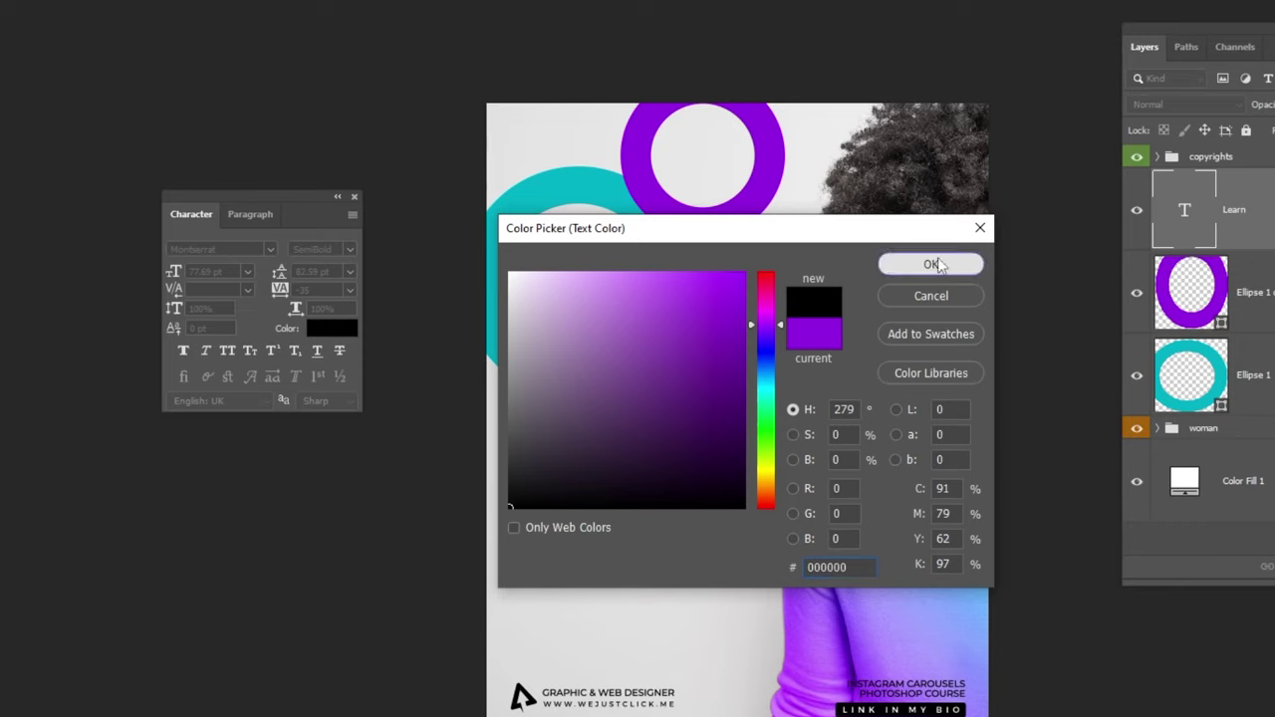
{"action": "left_click", "coordinate": [930, 264]}
{"action": "left_click_drag", "start_coordinate": [218, 273], "coordinate": [149, 273]}
{"action": "type", "text": "77"}
{"action": "key", "text": "Return"}
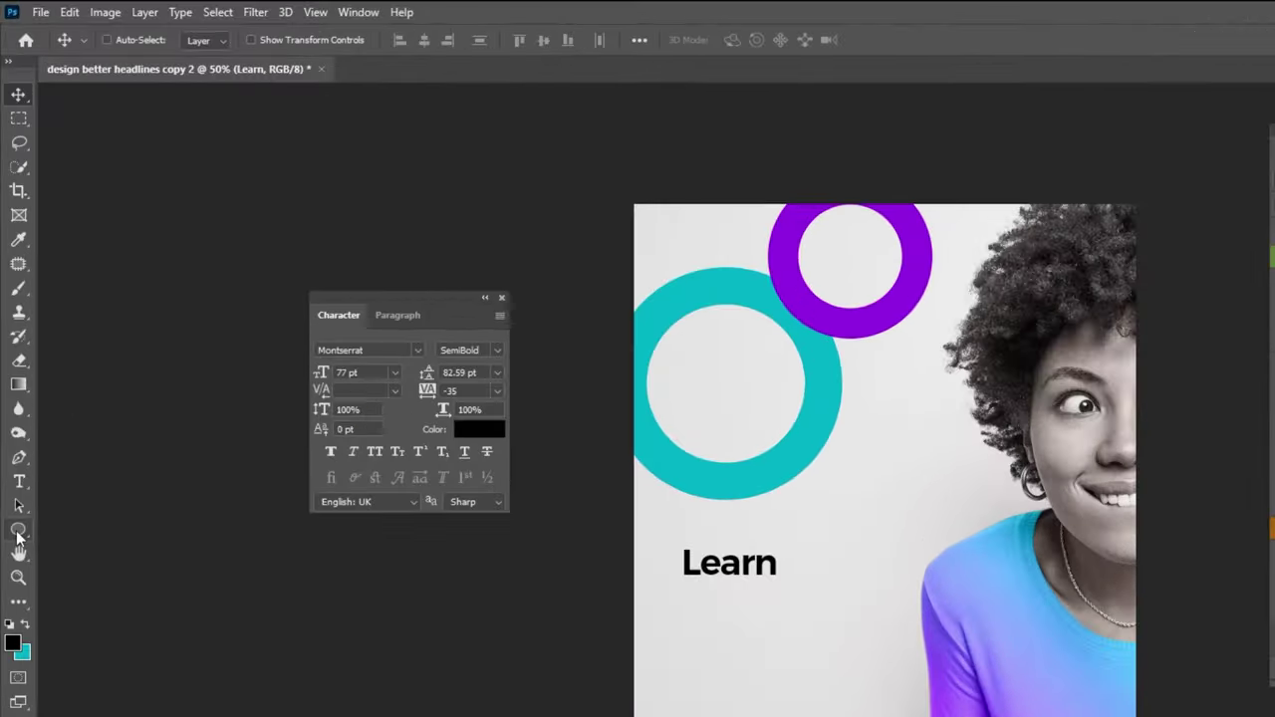
Draw a rectangle shape about 462 x 106 px around the "Learn" text
{"action": "left_click", "coordinate": [13, 377]}
{"action": "left_click", "coordinate": [76, 532]}
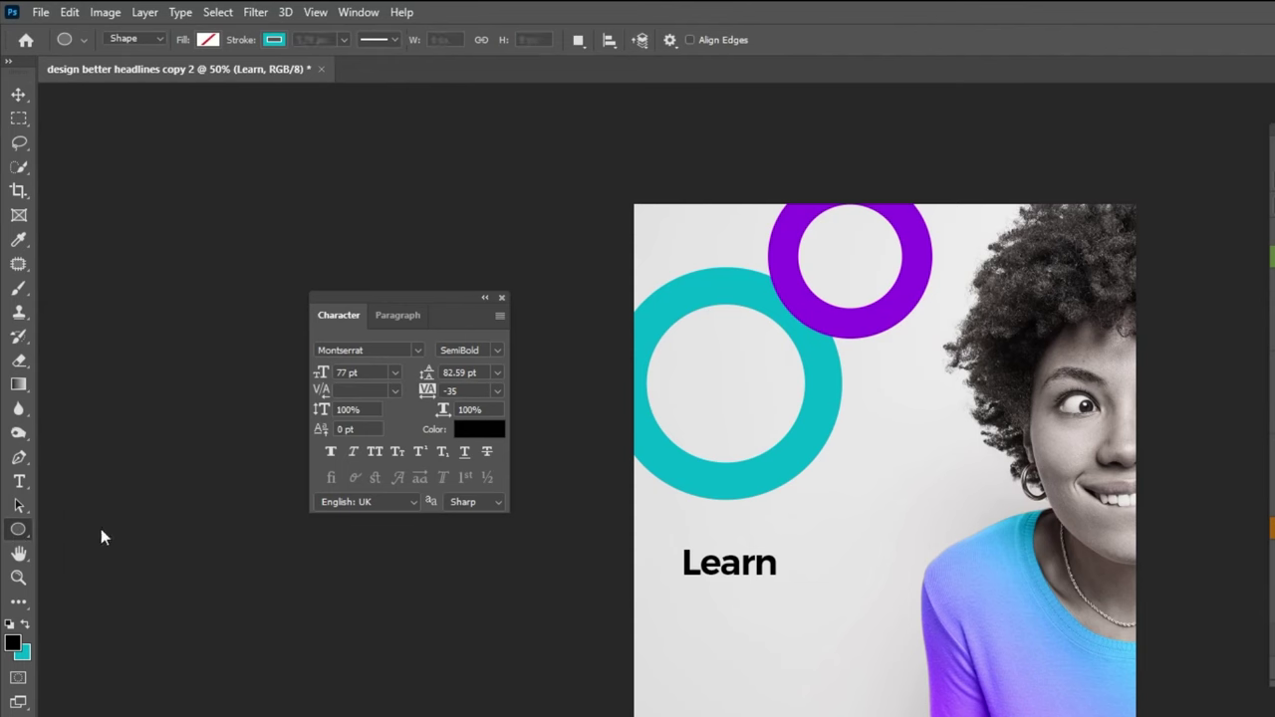
{"action": "left_click_drag", "start_coordinate": [666, 540], "coordinate": [720, 580]}
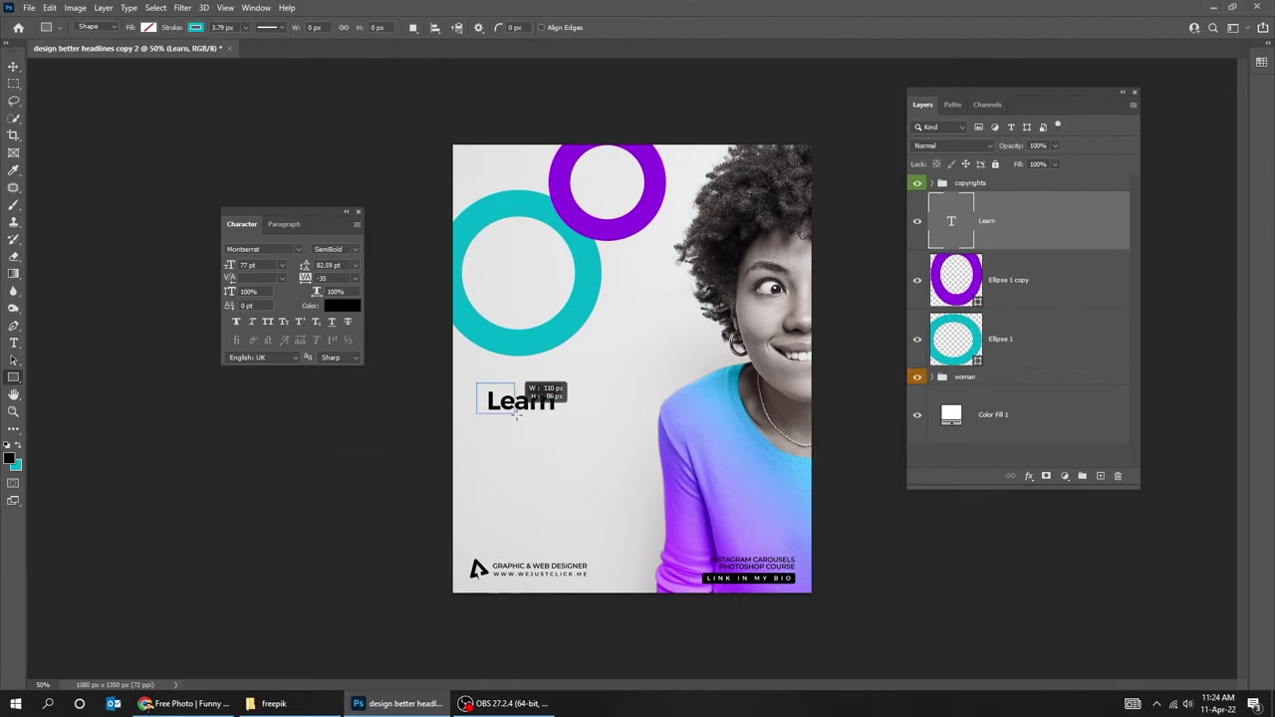
{"action": "left_click_drag", "start_coordinate": [515, 415], "coordinate": [628, 417]}
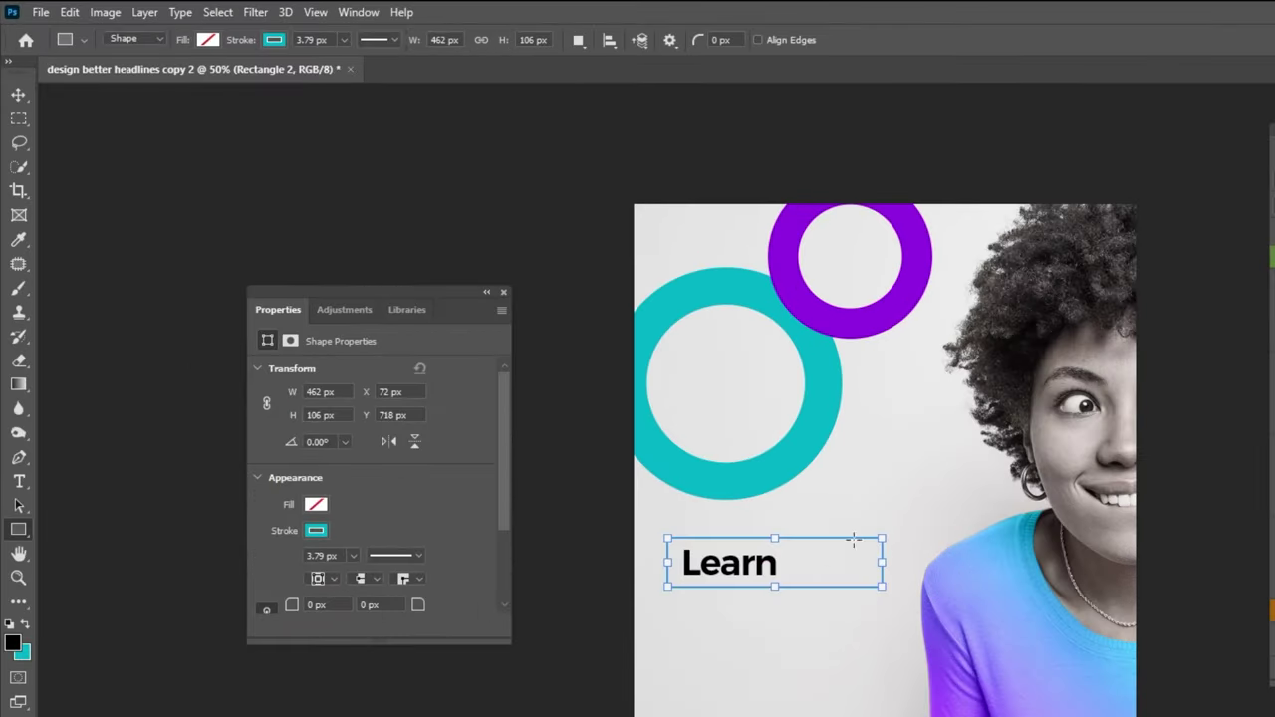
Remove the new rectangle's stroke and fill it with white
{"action": "left_click", "coordinate": [274, 40]}
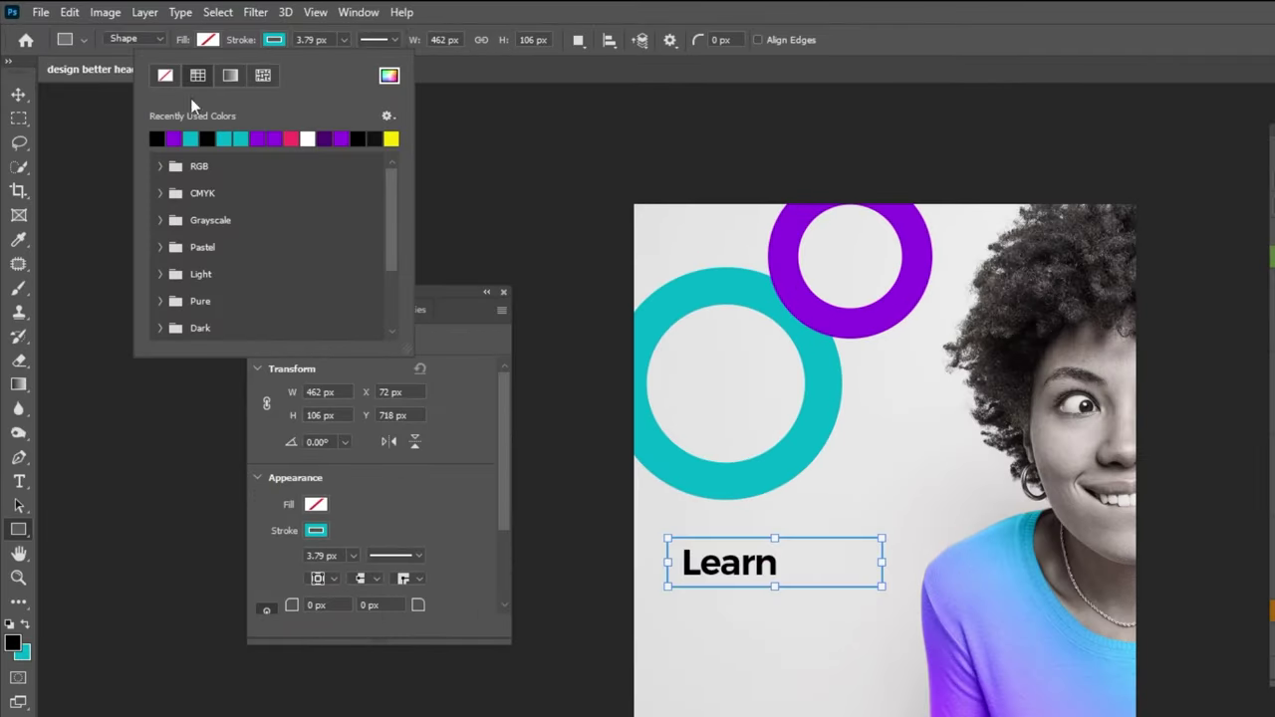
{"action": "left_click", "coordinate": [166, 74]}
{"action": "left_click", "coordinate": [207, 40]}
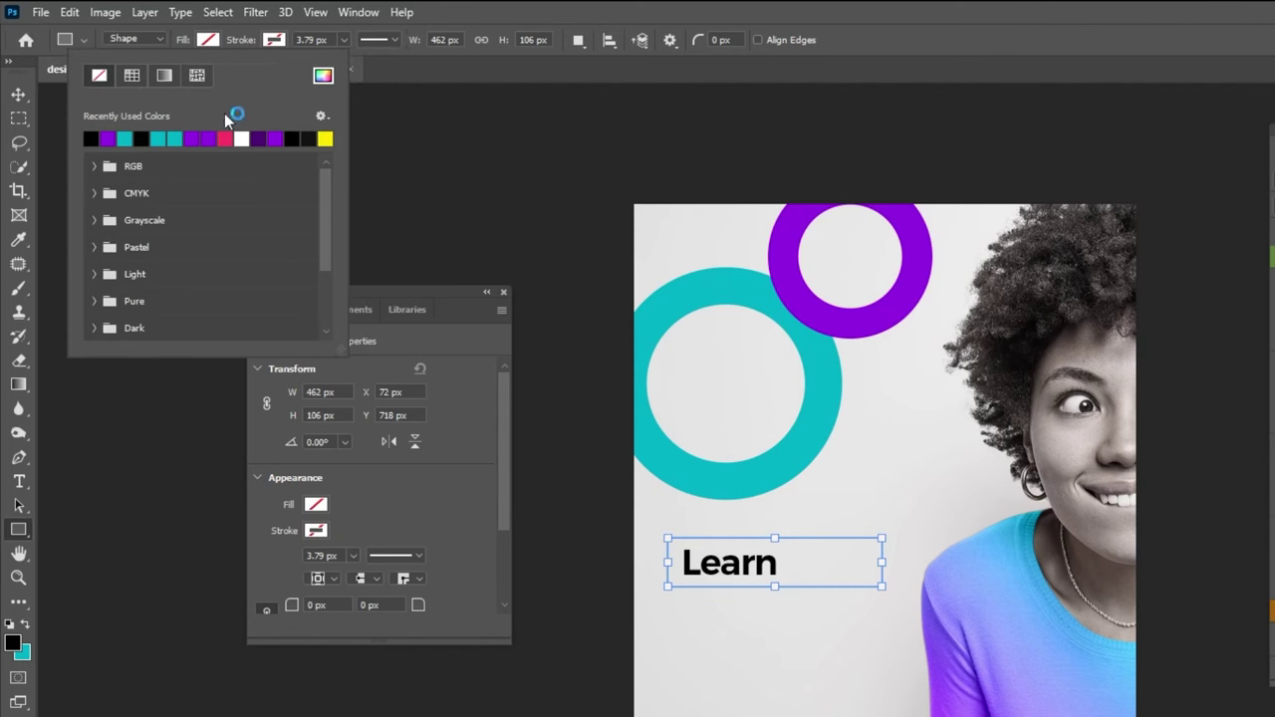
{"action": "left_click", "coordinate": [243, 136]}
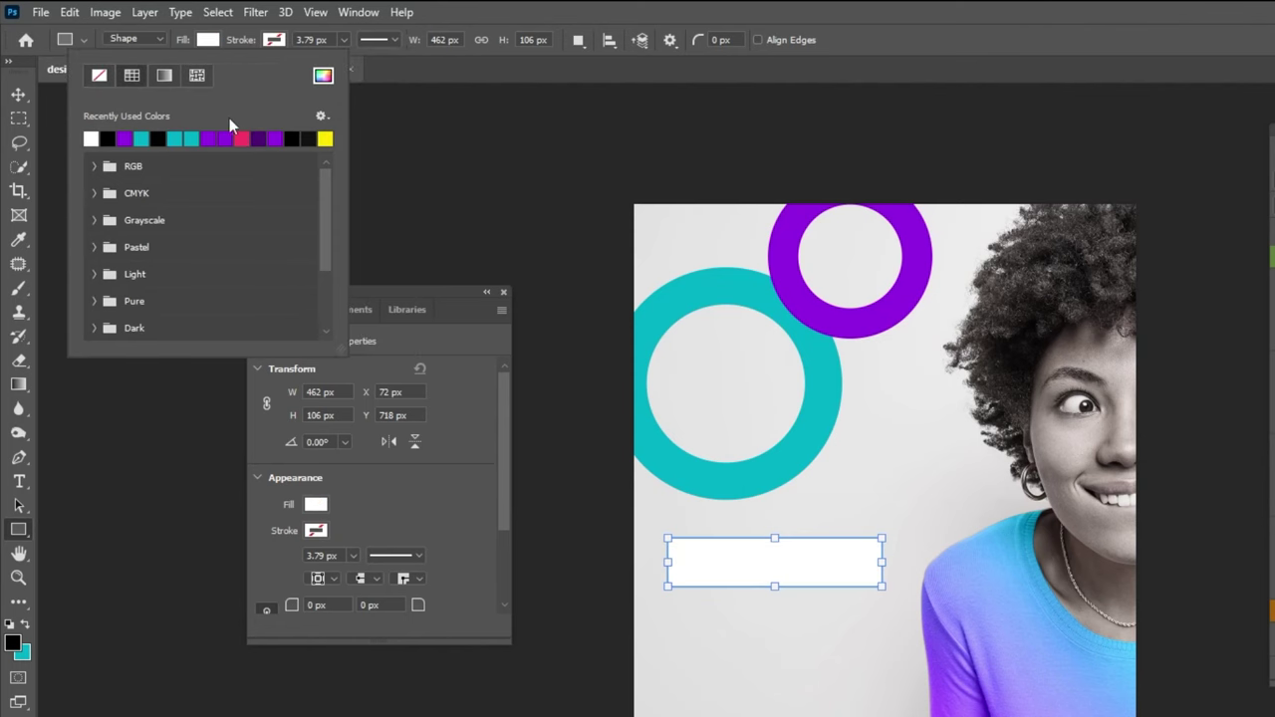
Move the white rectangle layer beneath the "Learn" text layer and dismiss the shape and character settings
{"action": "left_click", "coordinate": [18, 94]}
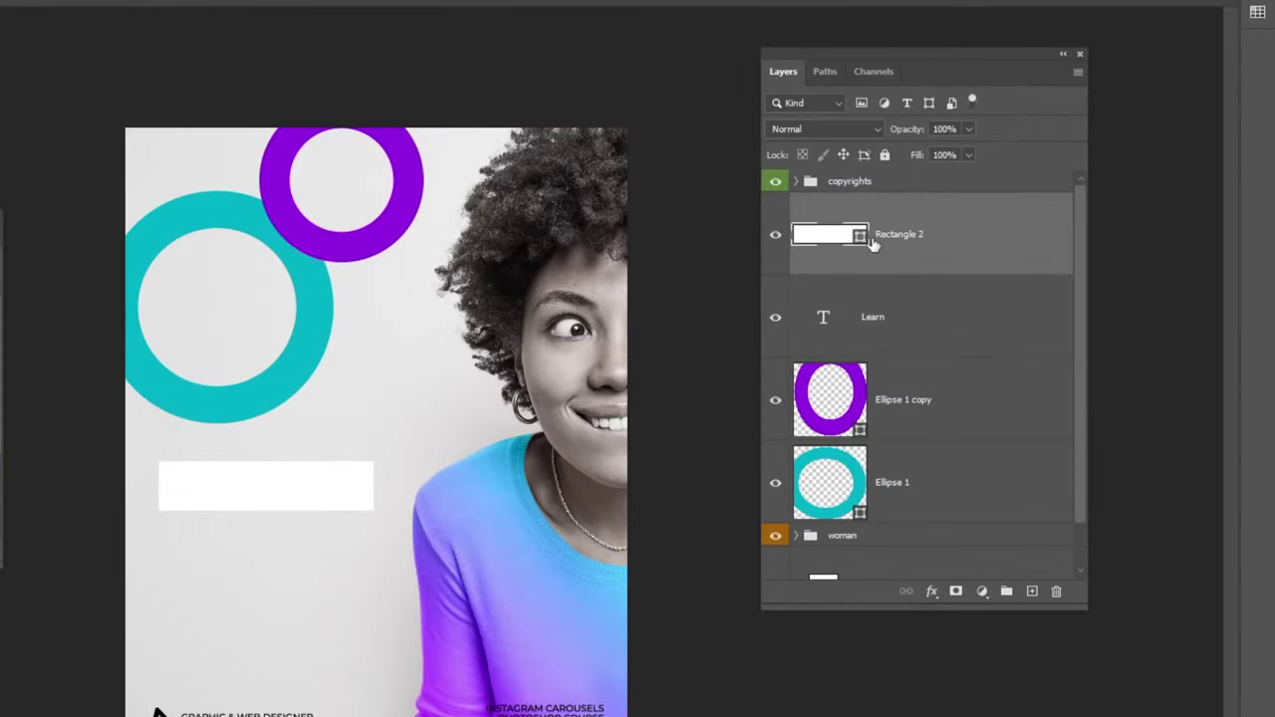
{"action": "left_click_drag", "start_coordinate": [872, 244], "coordinate": [959, 339]}
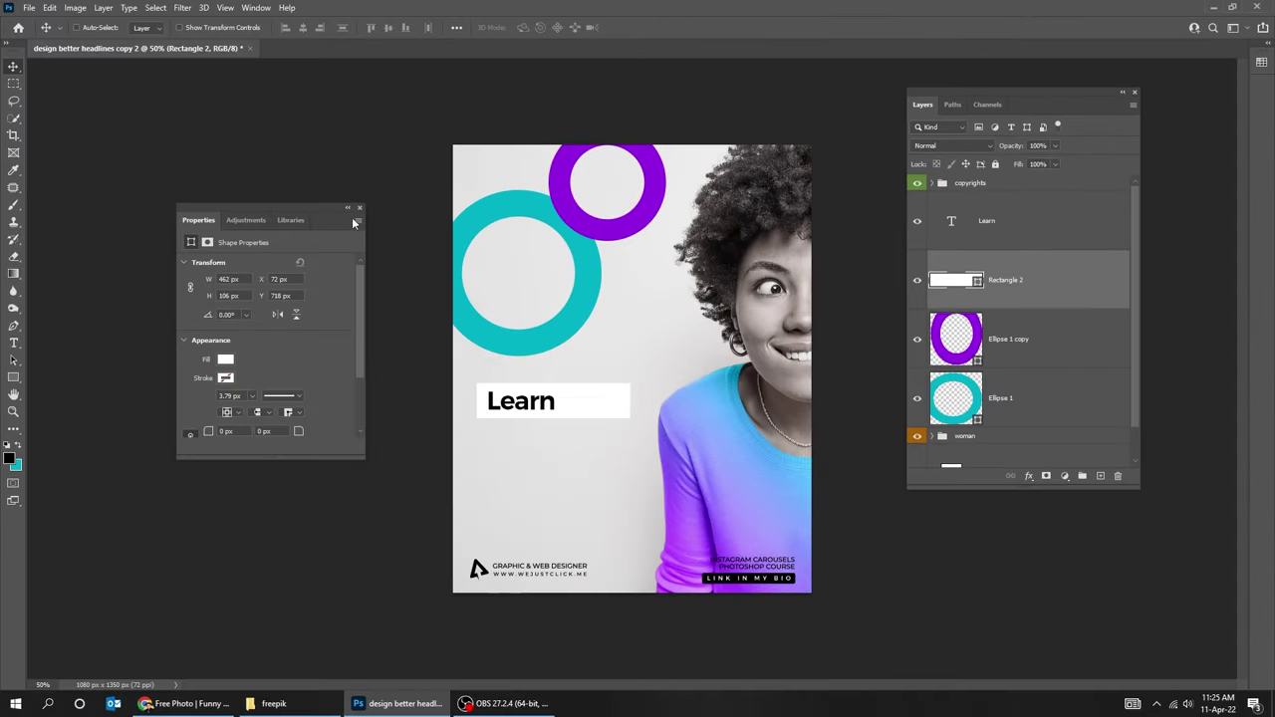
{"action": "left_click", "coordinate": [358, 210]}
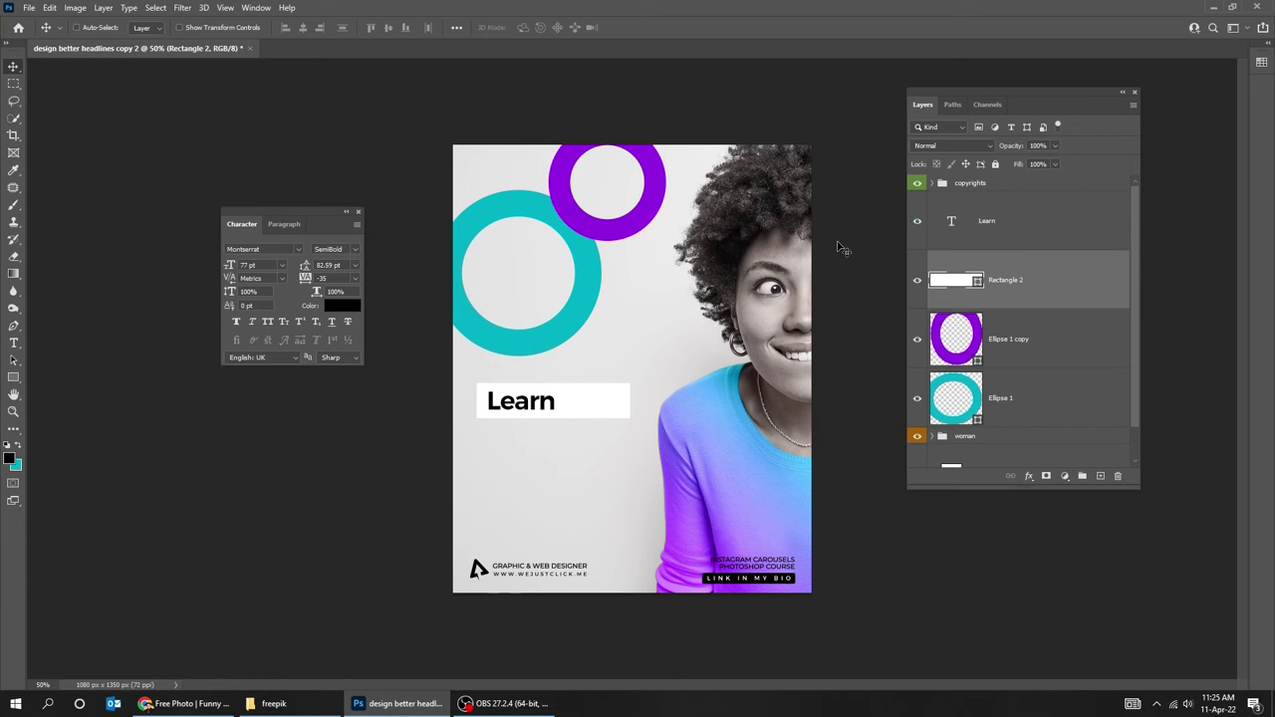
{"action": "left_click", "coordinate": [358, 213]}
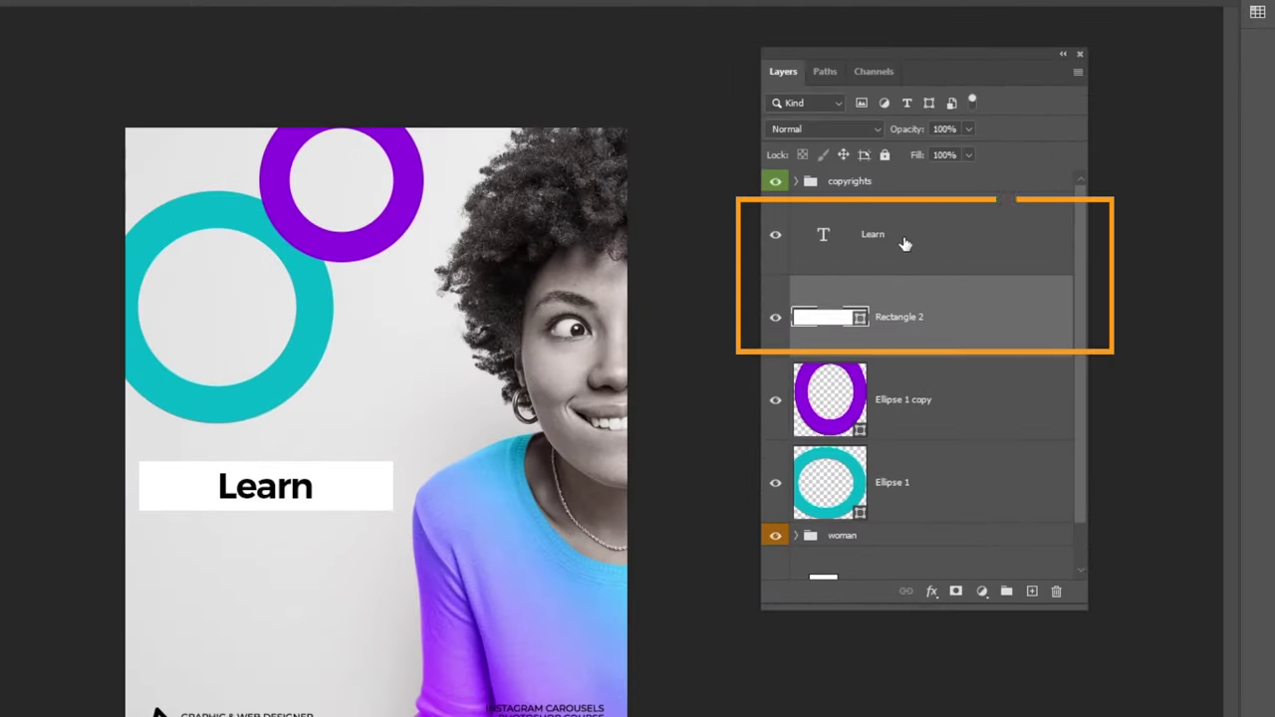
Convert the "Learn" text layer and the white rectangle layer together into one smart object
{"action": "left_click", "coordinate": [904, 244], "text": "shift"}
{"action": "right_click", "coordinate": [897, 241]}
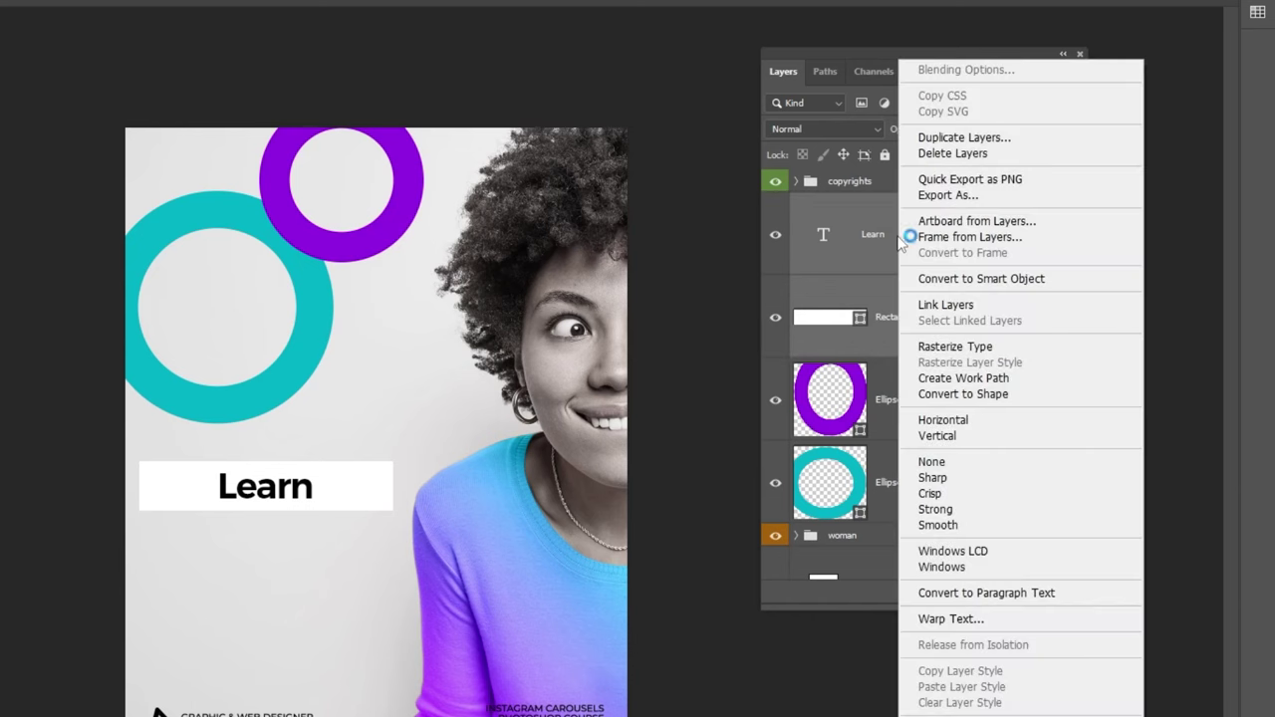
{"action": "left_click", "coordinate": [972, 279]}
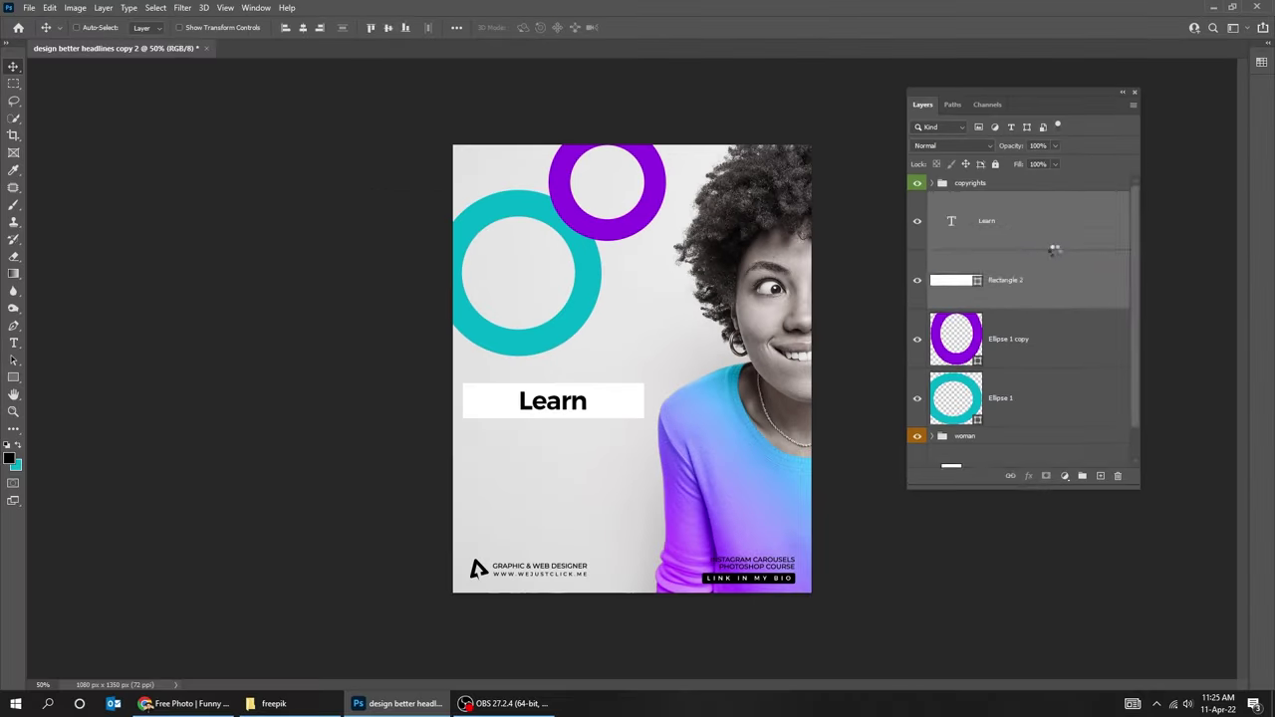
Inside the Learn smart object, narrow the white rectangle symmetrically to about 46% width around the word, then save and close it
{"action": "double_click", "coordinate": [956, 221]}
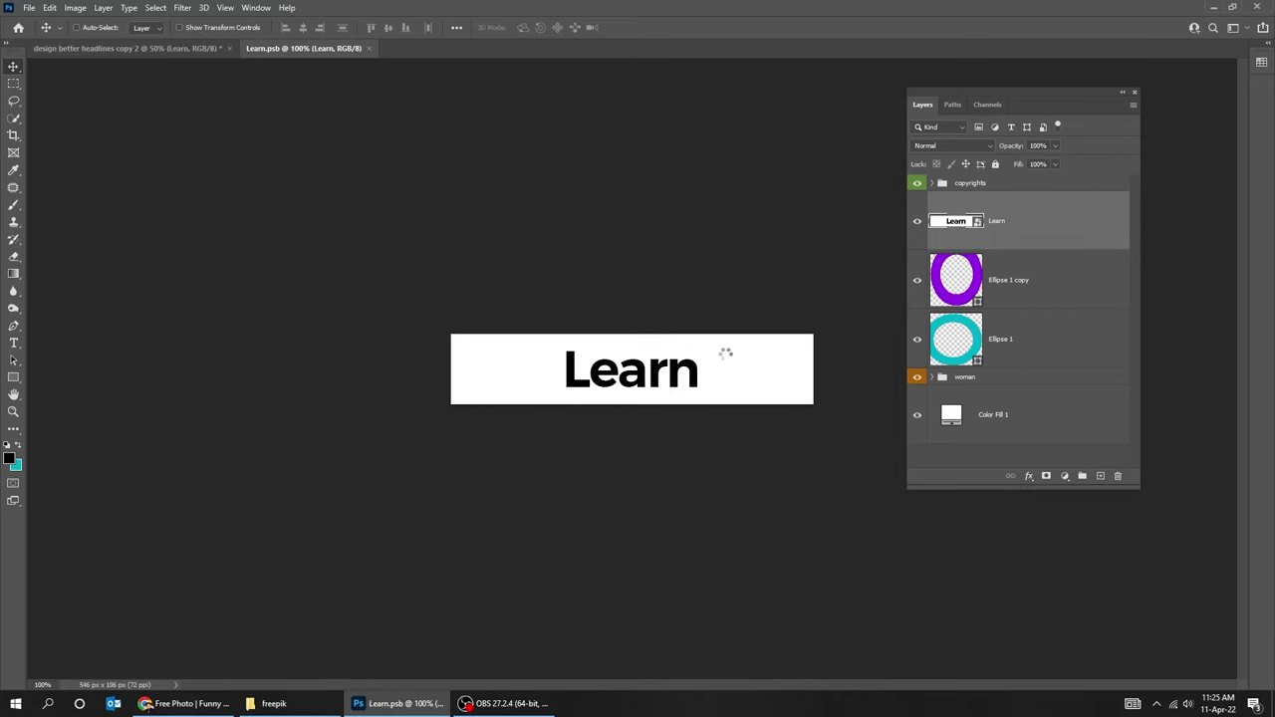
{"action": "left_click", "coordinate": [1023, 232]}
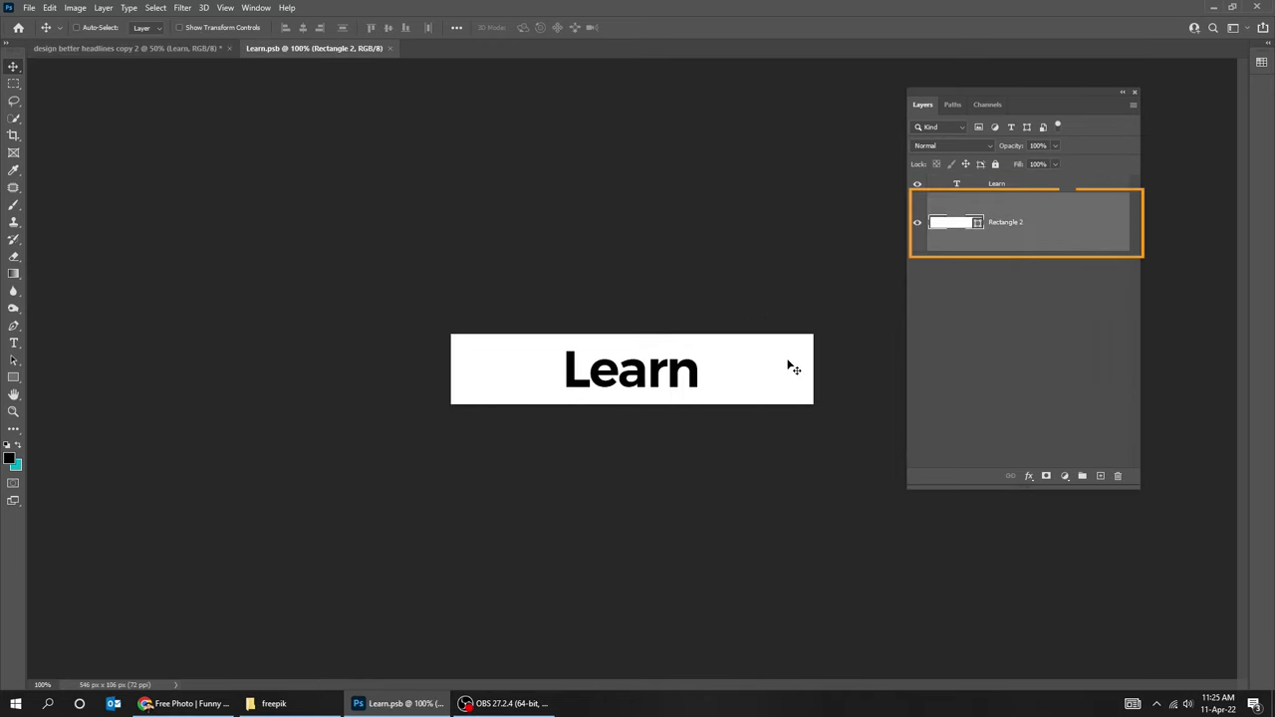
{"action": "key", "text": "ctrl+t"}
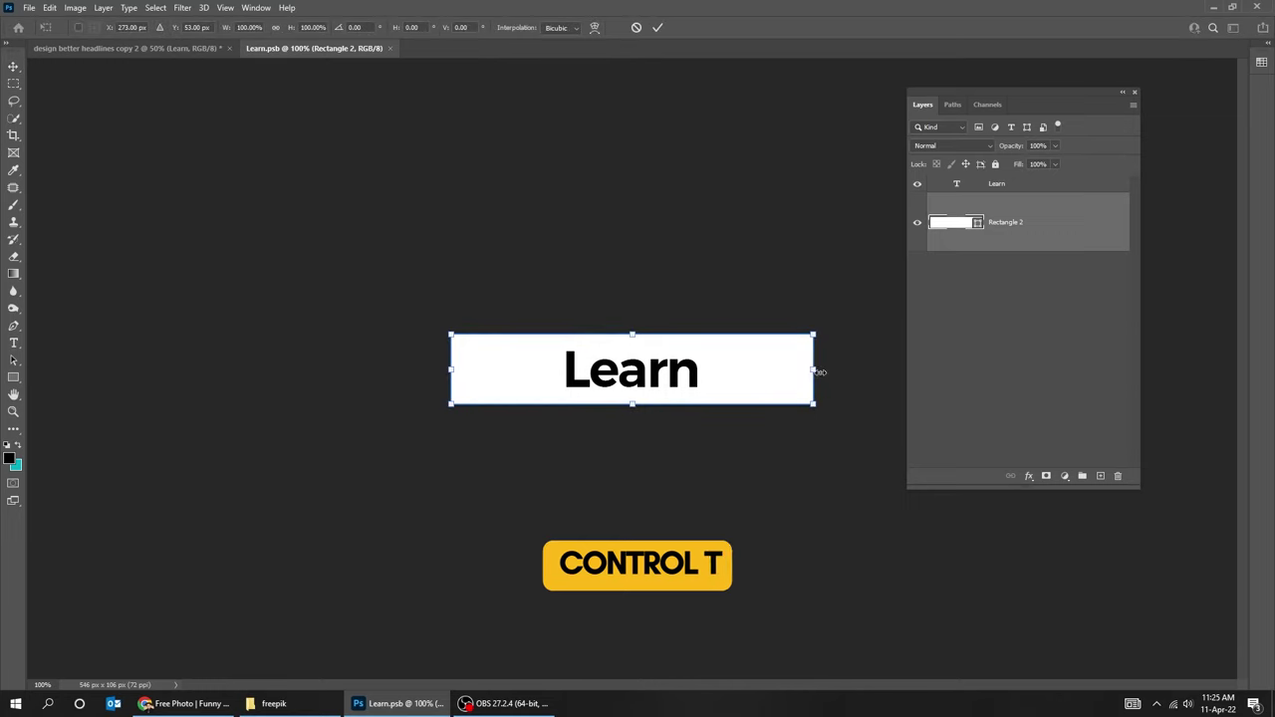
{"action": "left_click_drag", "start_coordinate": [813, 369], "coordinate": [713, 373]}
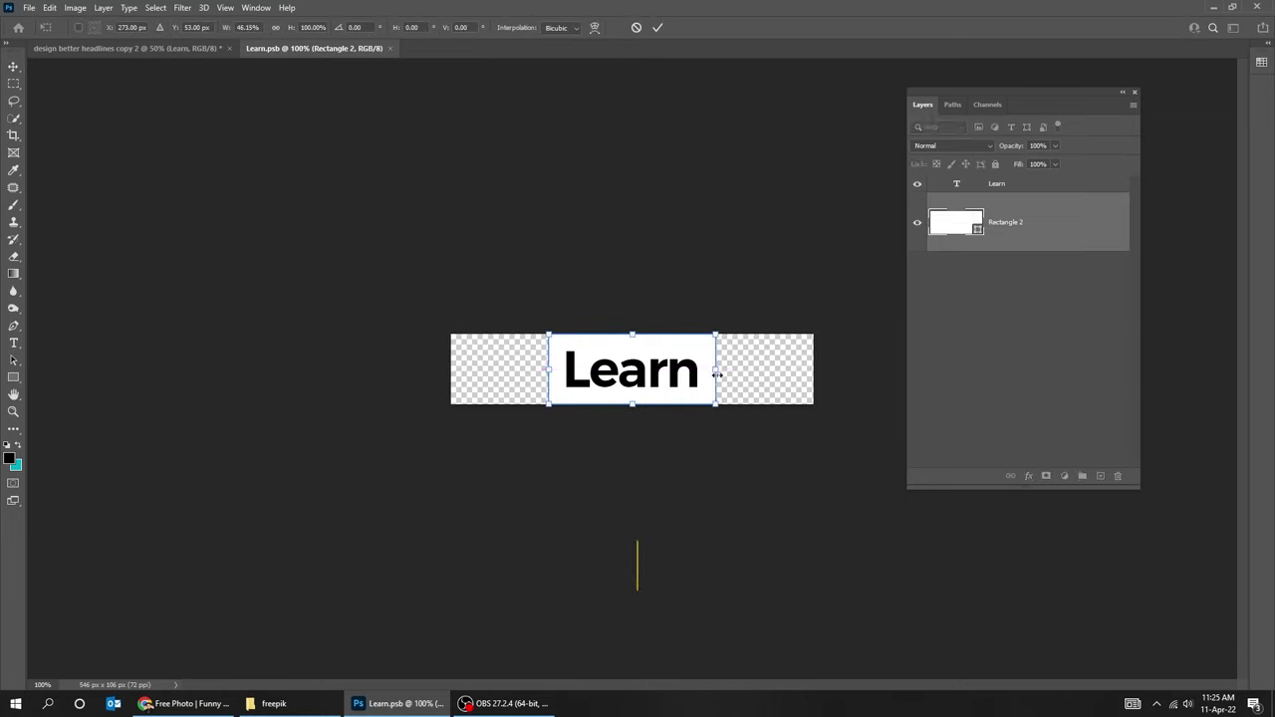
{"action": "key", "text": "ctrl+s"}
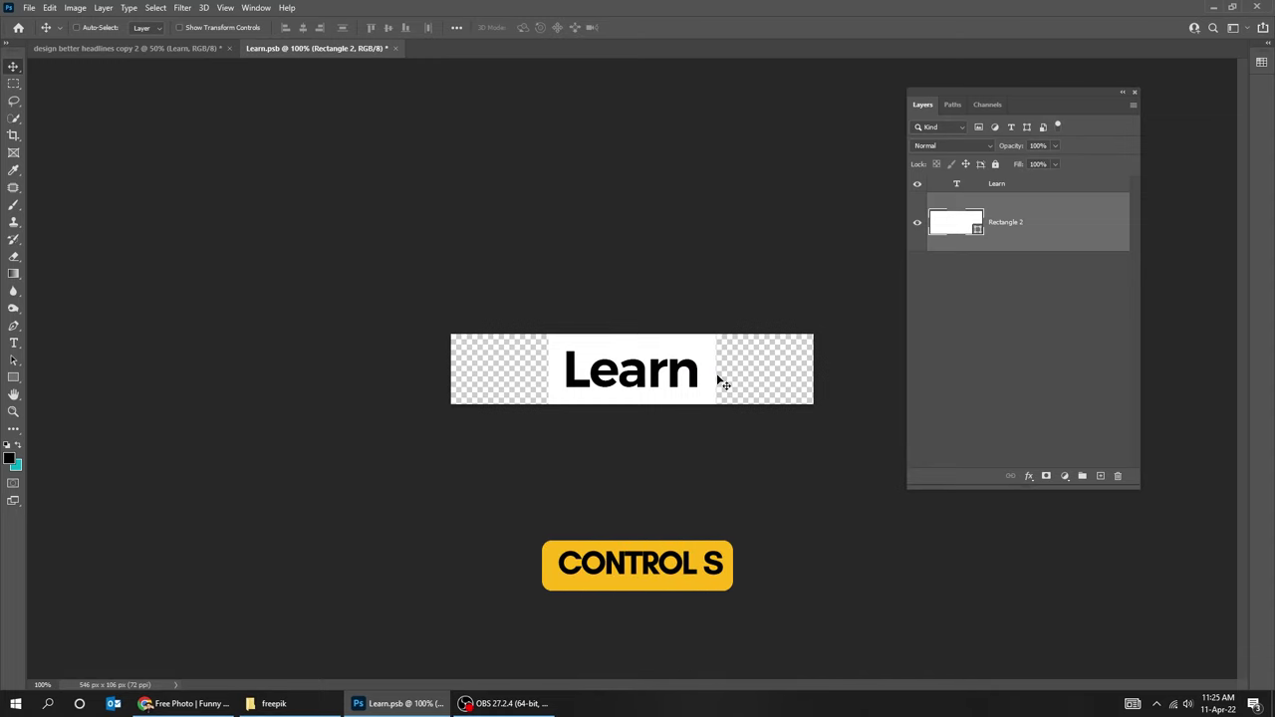
{"action": "left_click", "coordinate": [390, 47]}
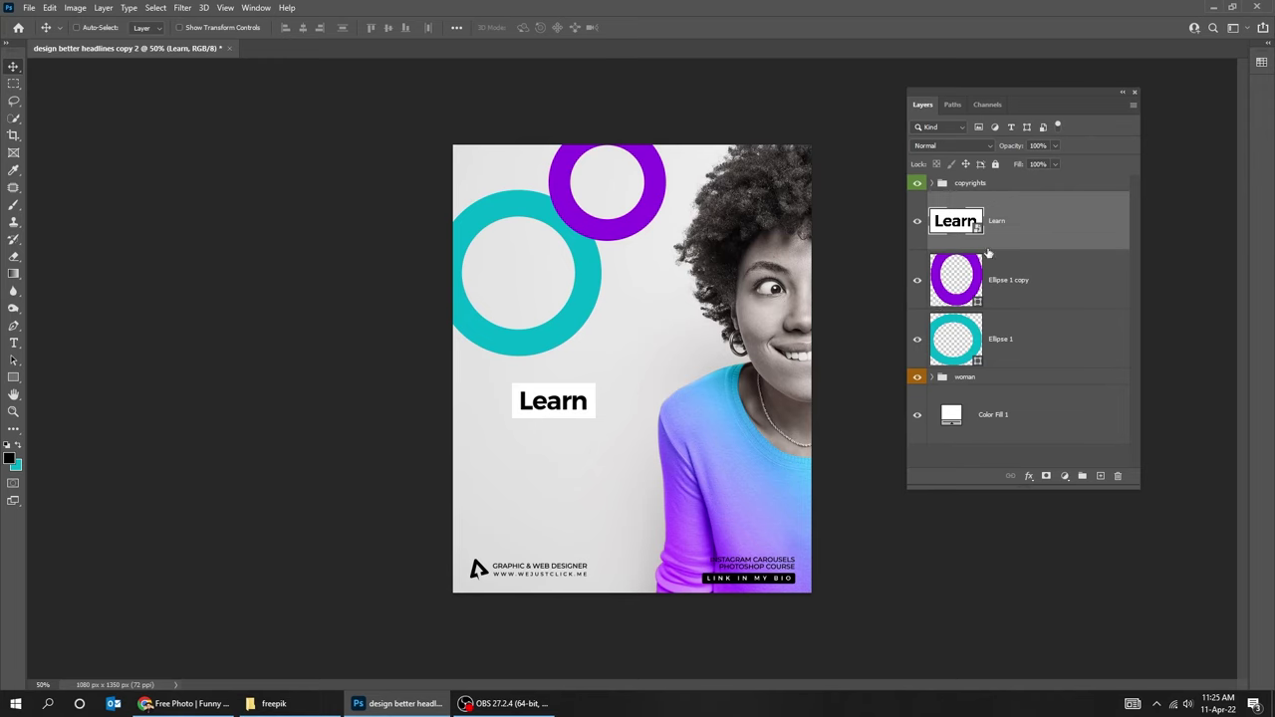
Move the "Learn" label just below the teal ring and give it a black Multiply drop shadow: 33% opacity, 90° angle, 6 px distance, 18 px size
{"action": "left_click_drag", "start_coordinate": [578, 427], "coordinate": [566, 394]}
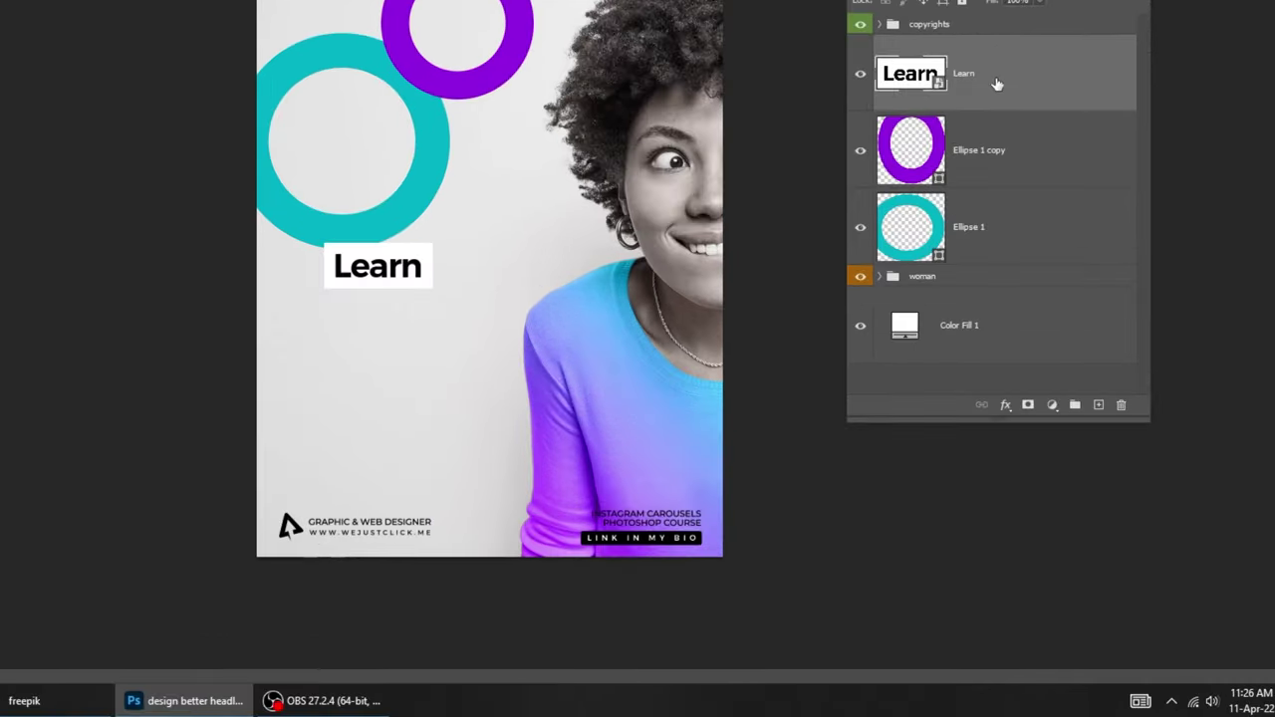
{"action": "left_click", "coordinate": [1009, 406]}
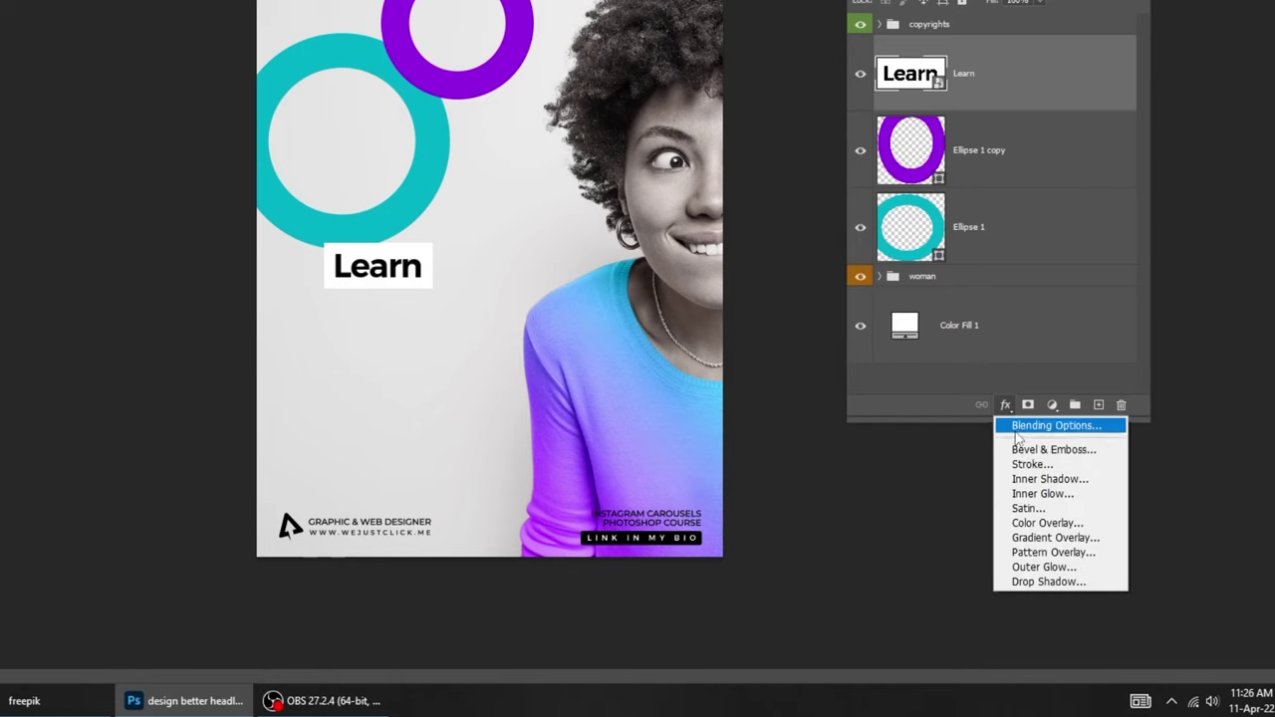
{"action": "left_click", "coordinate": [1036, 582]}
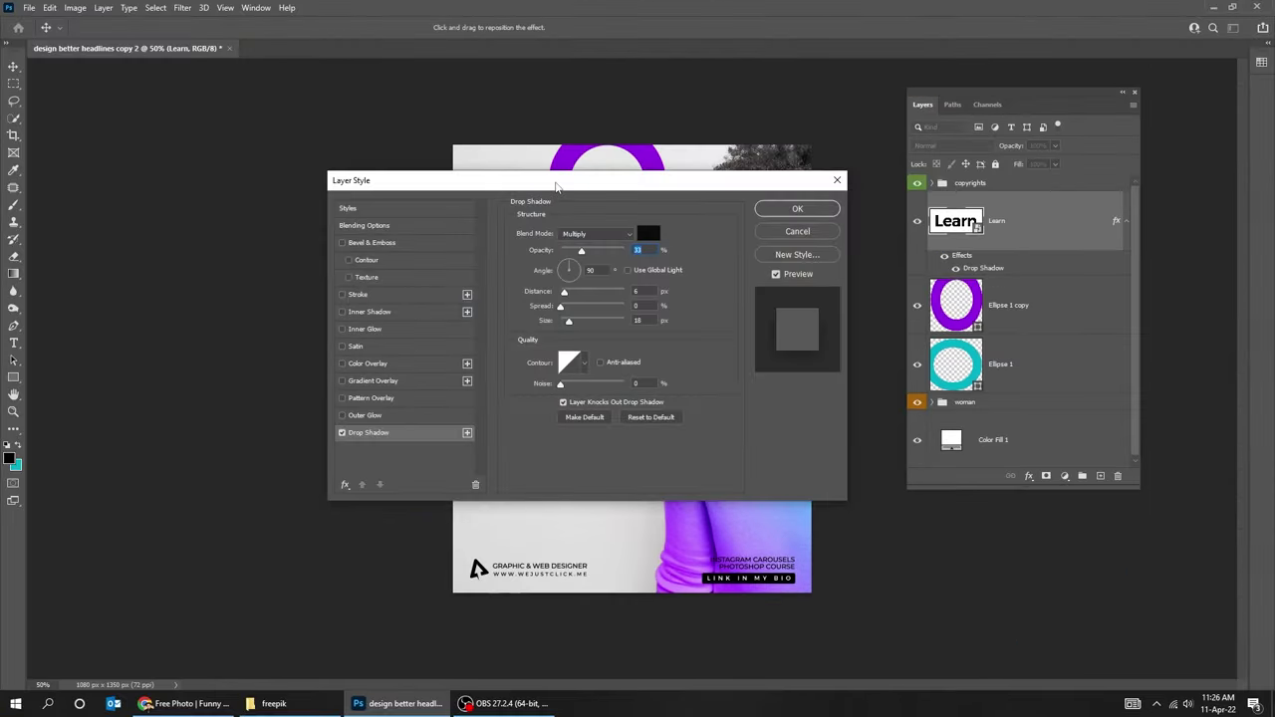
{"action": "left_click_drag", "start_coordinate": [555, 186], "coordinate": [908, 186]}
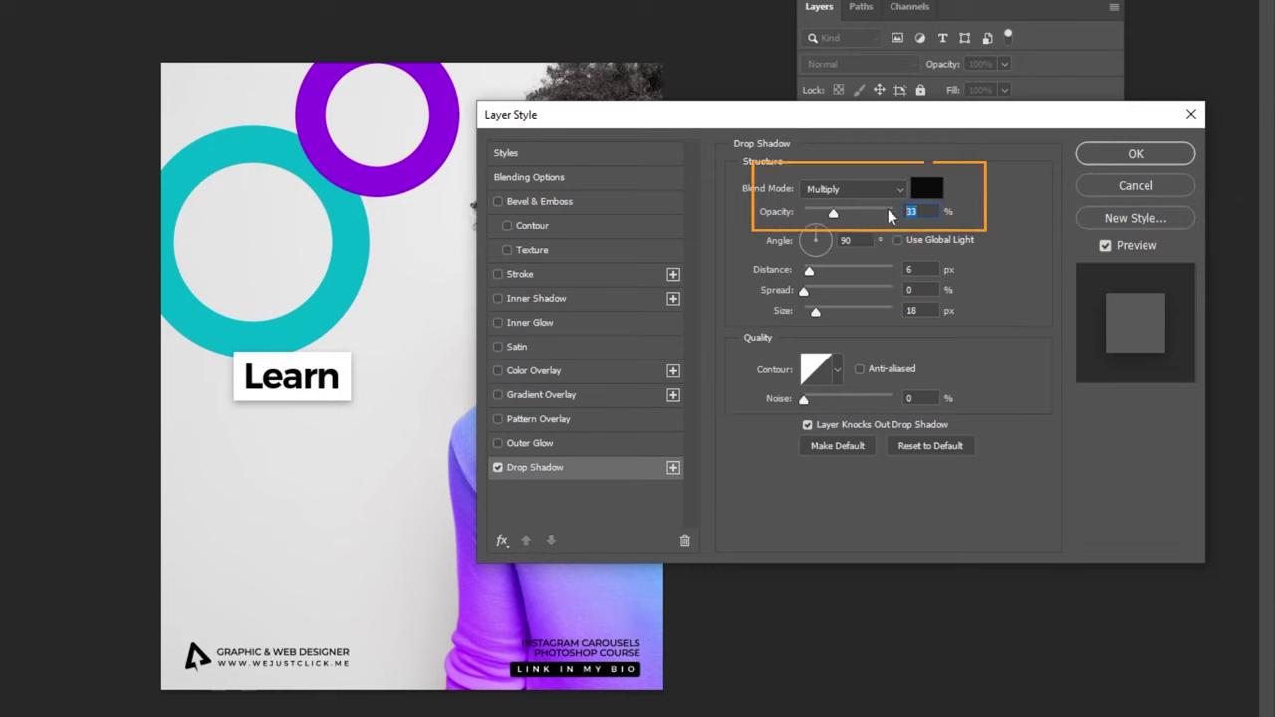
{"action": "left_click", "coordinate": [915, 269]}
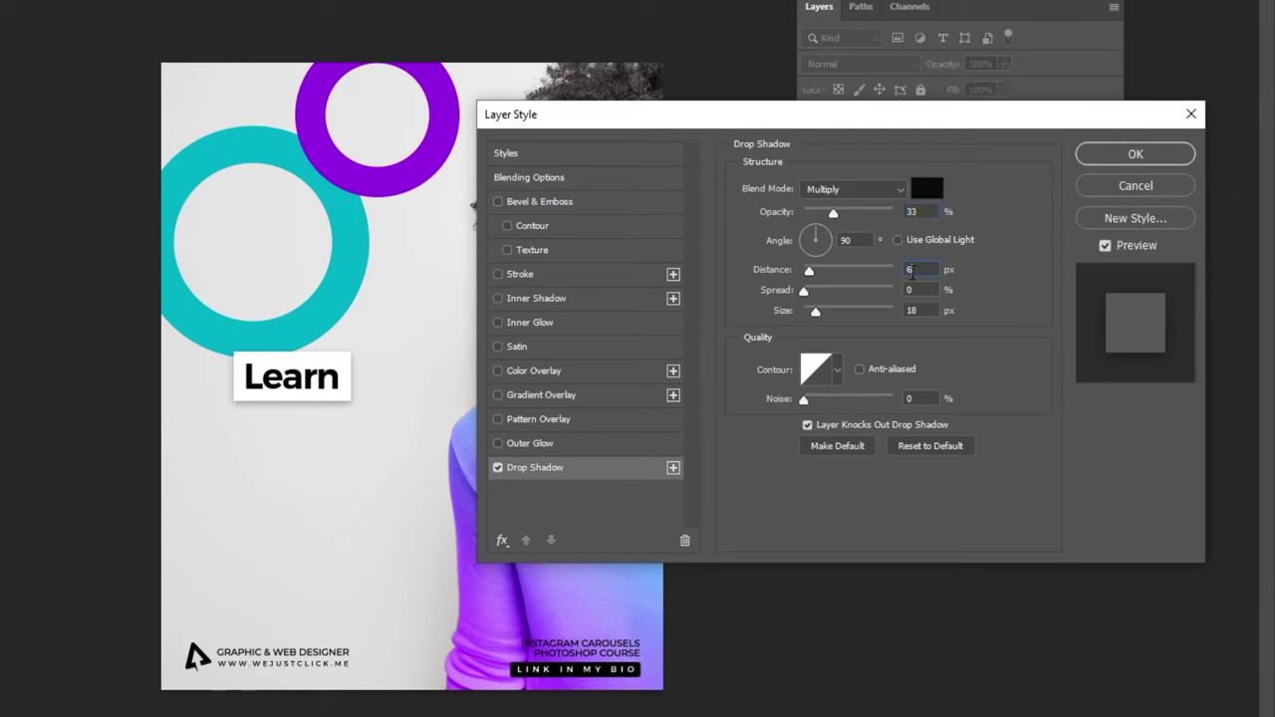
{"action": "double_click", "coordinate": [929, 312]}
{"action": "double_click", "coordinate": [846, 240]}
{"action": "left_click", "coordinate": [1102, 162]}
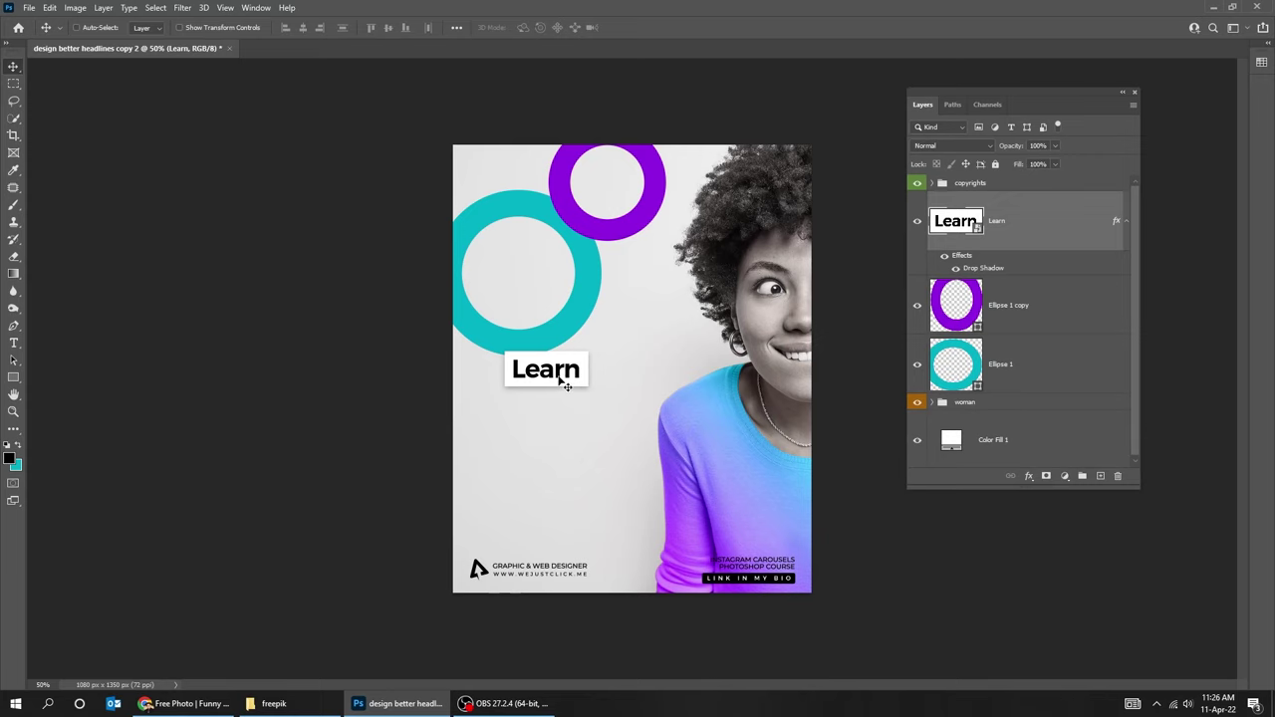
Place the "Learn" label over the teal ring's lower edge, then slightly widen its white rectangle symmetrically inside the smart object, saving and closing it
{"action": "left_click_drag", "start_coordinate": [566, 385], "coordinate": [594, 345]}
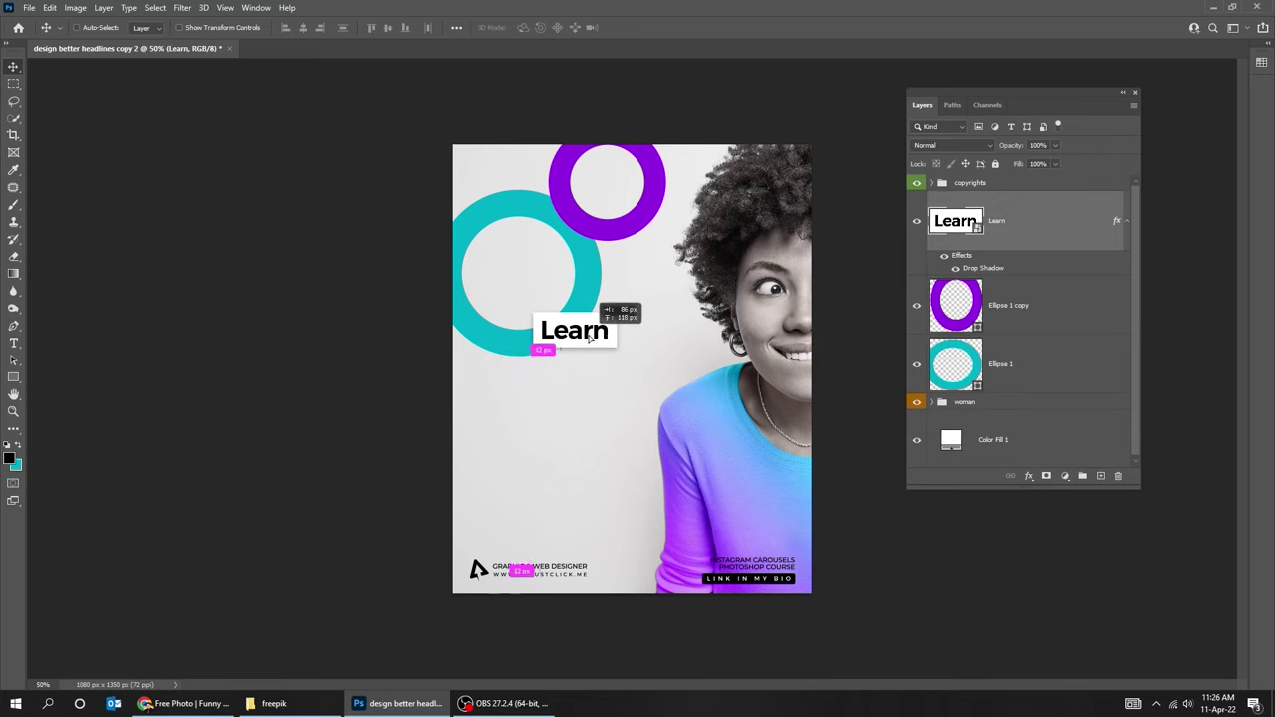
{"action": "double_click", "coordinate": [950, 226]}
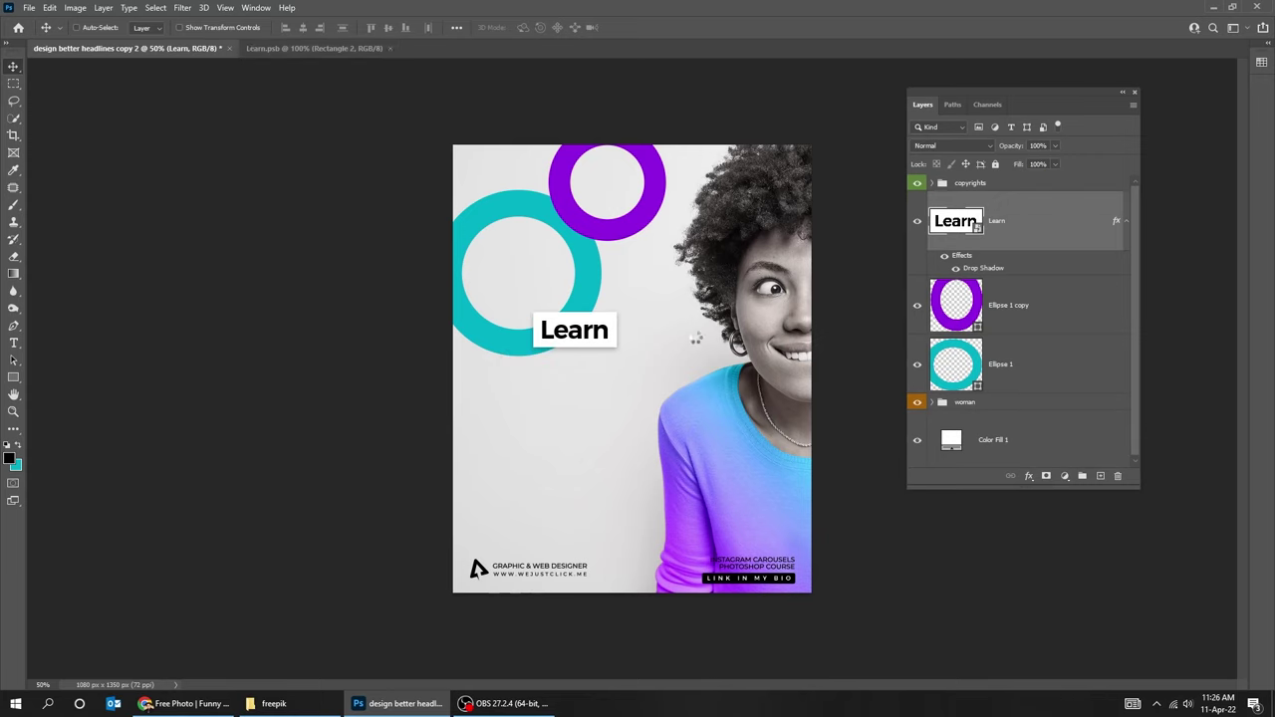
{"action": "key", "text": "ctrl+t"}
{"action": "left_click_drag", "start_coordinate": [717, 369], "coordinate": [727, 368]}
{"action": "key", "text": "Return"}
{"action": "key", "text": "ctrl+s"}
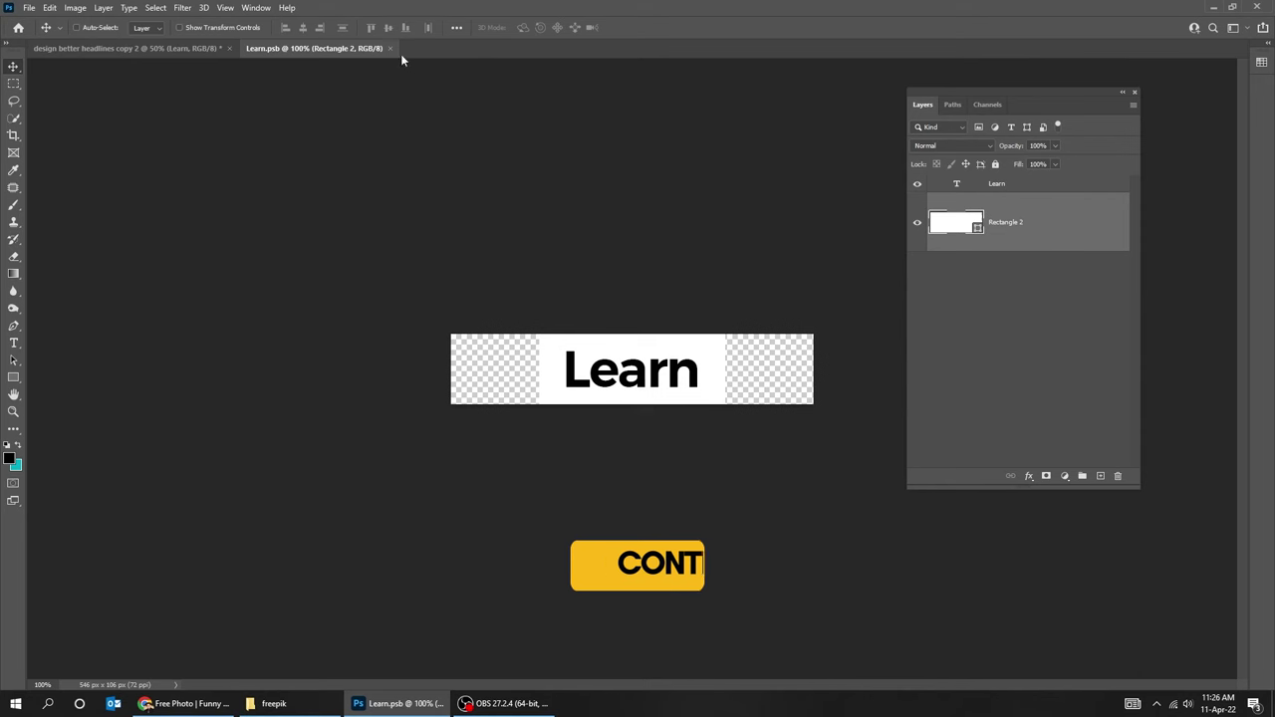
{"action": "left_click", "coordinate": [392, 48]}
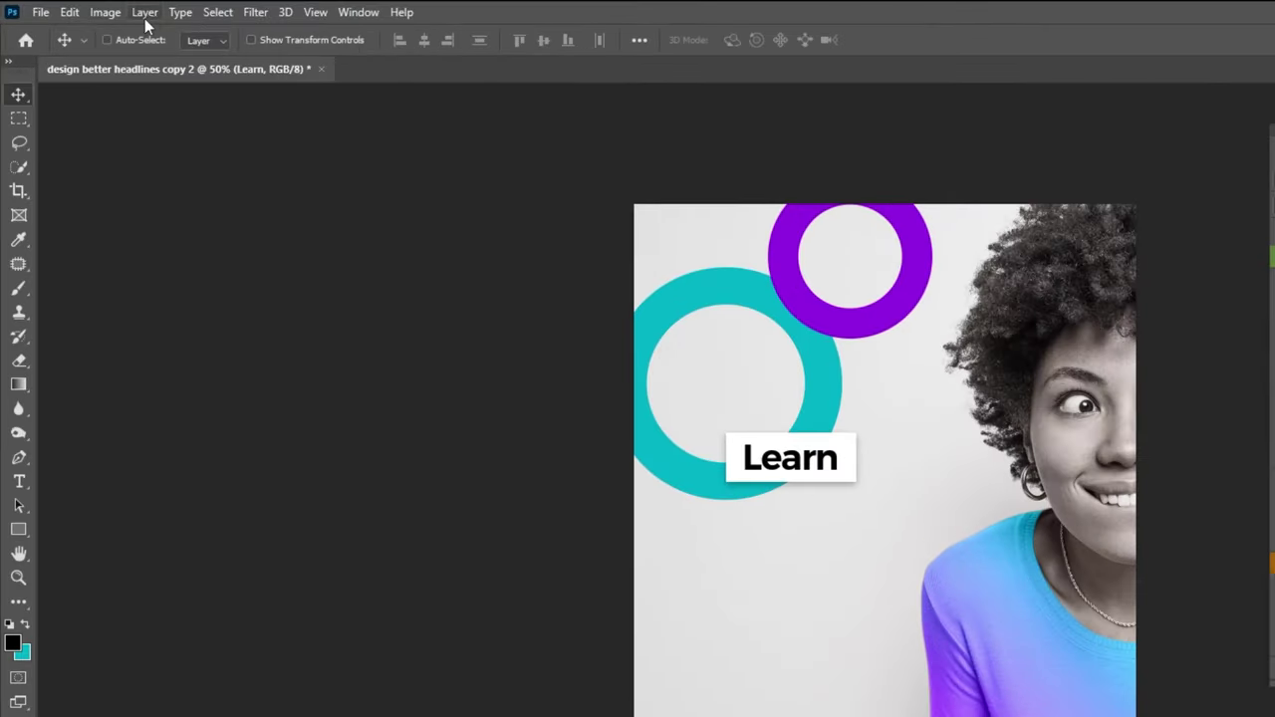
Create an independent copy of the "Learn" label with New Smart Object via Copy and place it directly beneath the original
{"action": "left_click", "coordinate": [148, 16]}
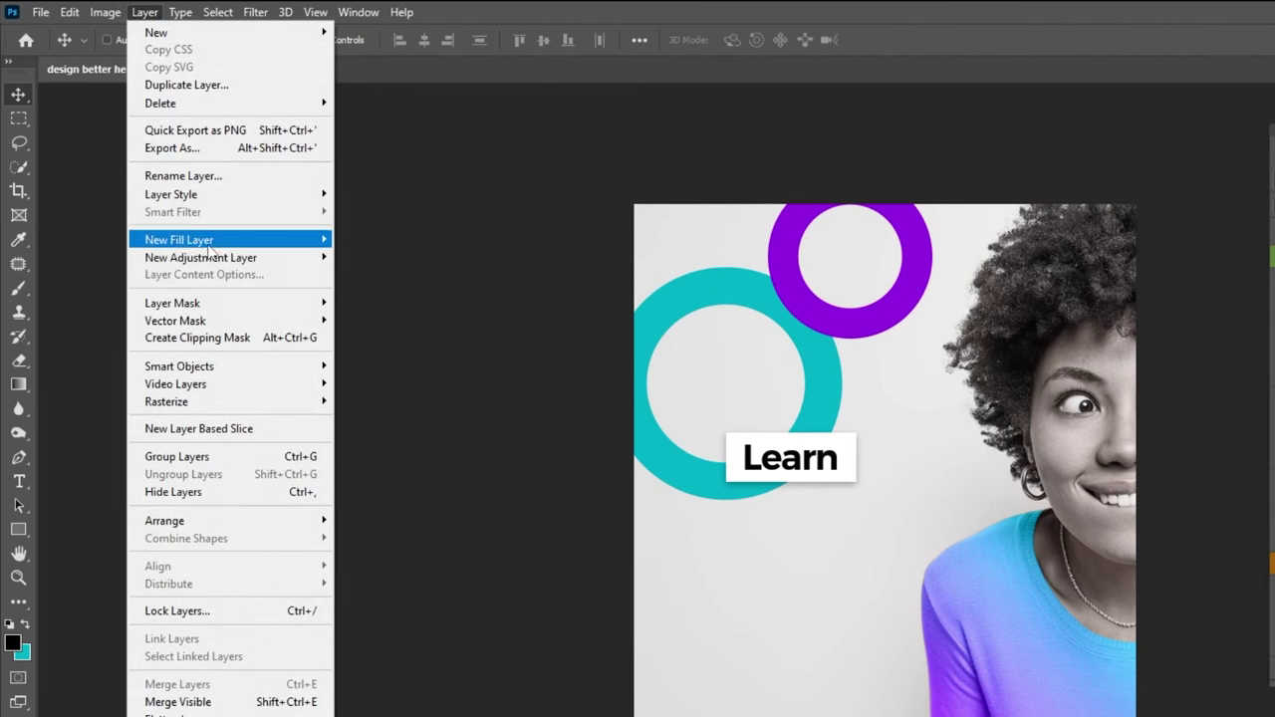
{"action": "mouse_move", "coordinate": [237, 366]}
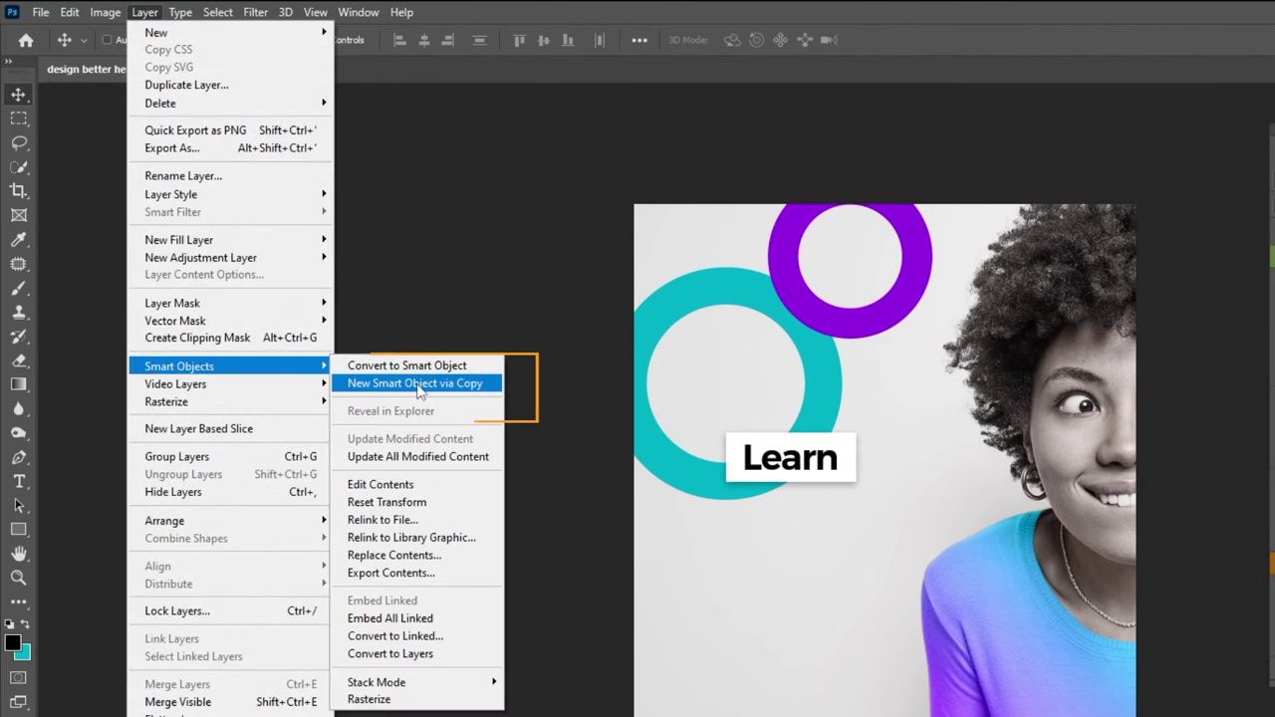
{"action": "left_click", "coordinate": [458, 385]}
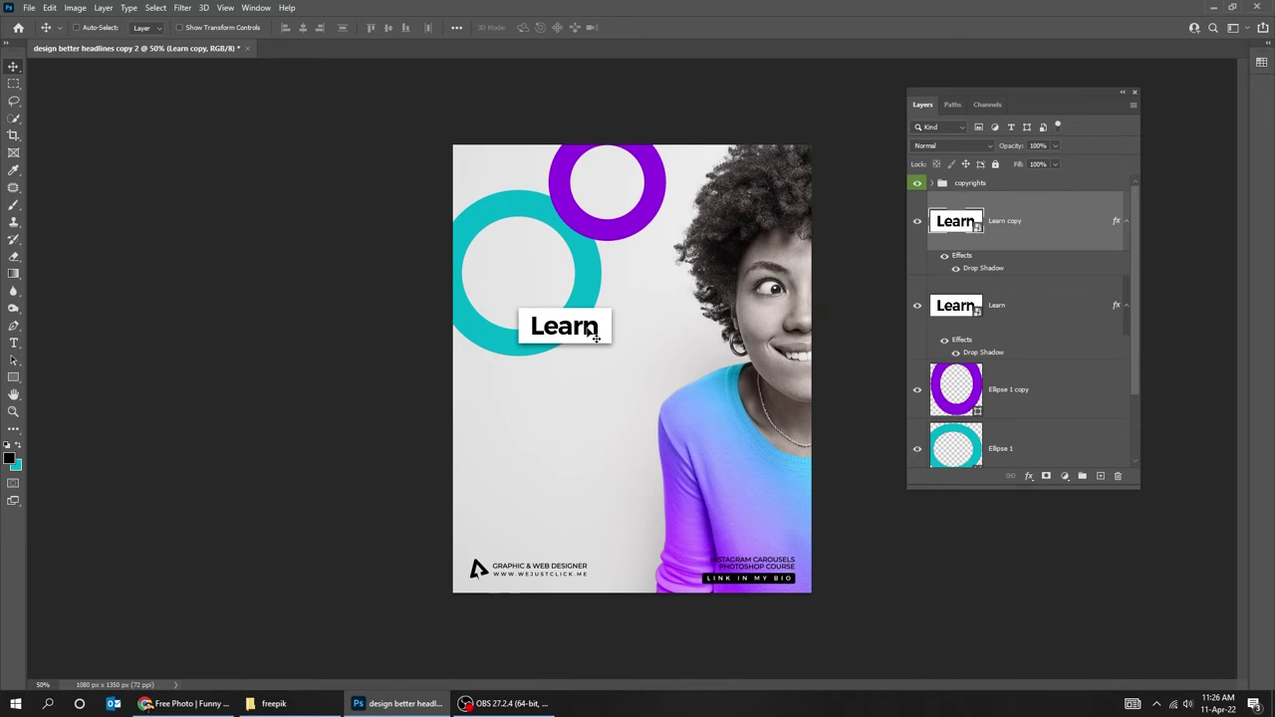
{"action": "left_click_drag", "start_coordinate": [595, 339], "coordinate": [595, 381]}
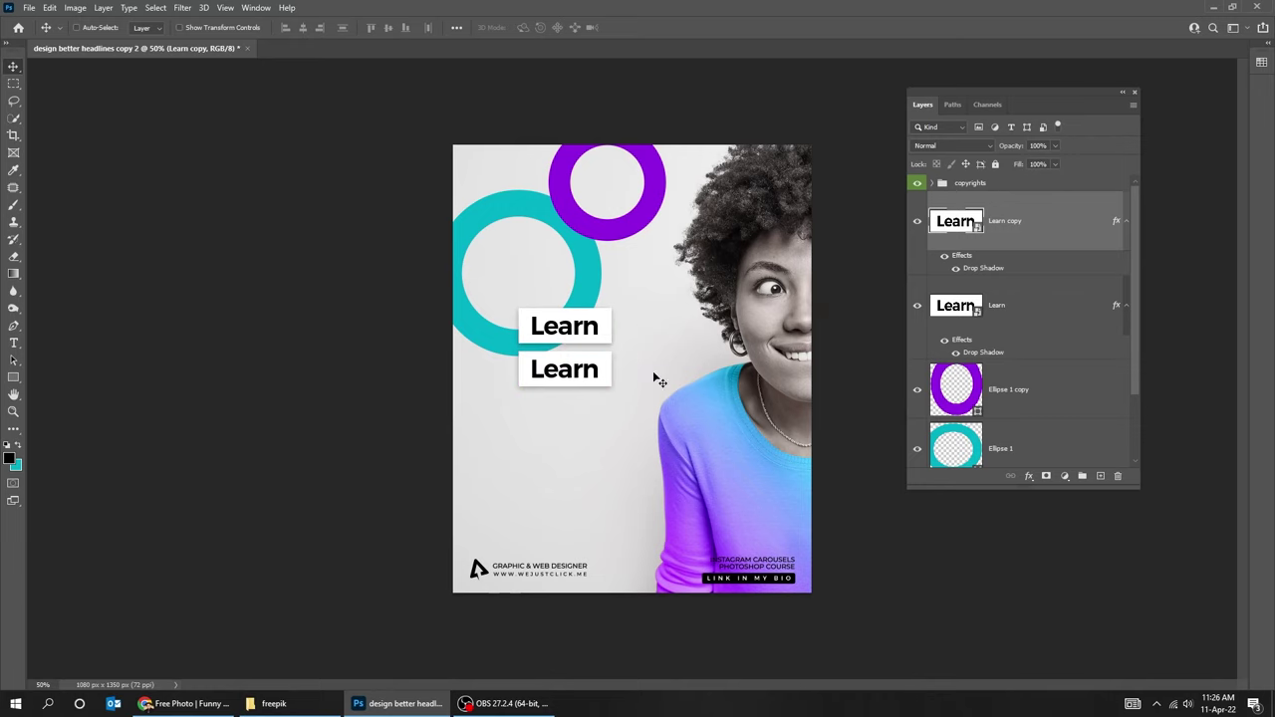
Inside the copied label's smart object, replace the word "Learn" with "how to"
{"action": "double_click", "coordinate": [956, 221]}
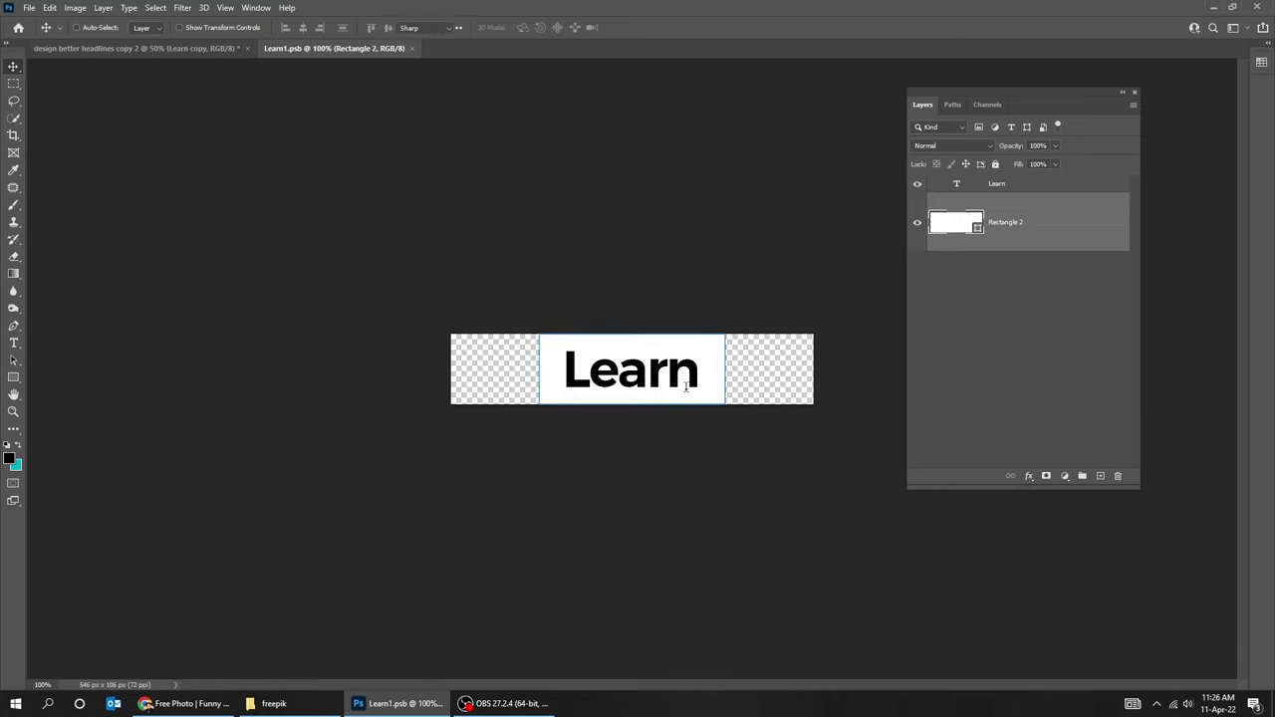
{"action": "key", "text": "t"}
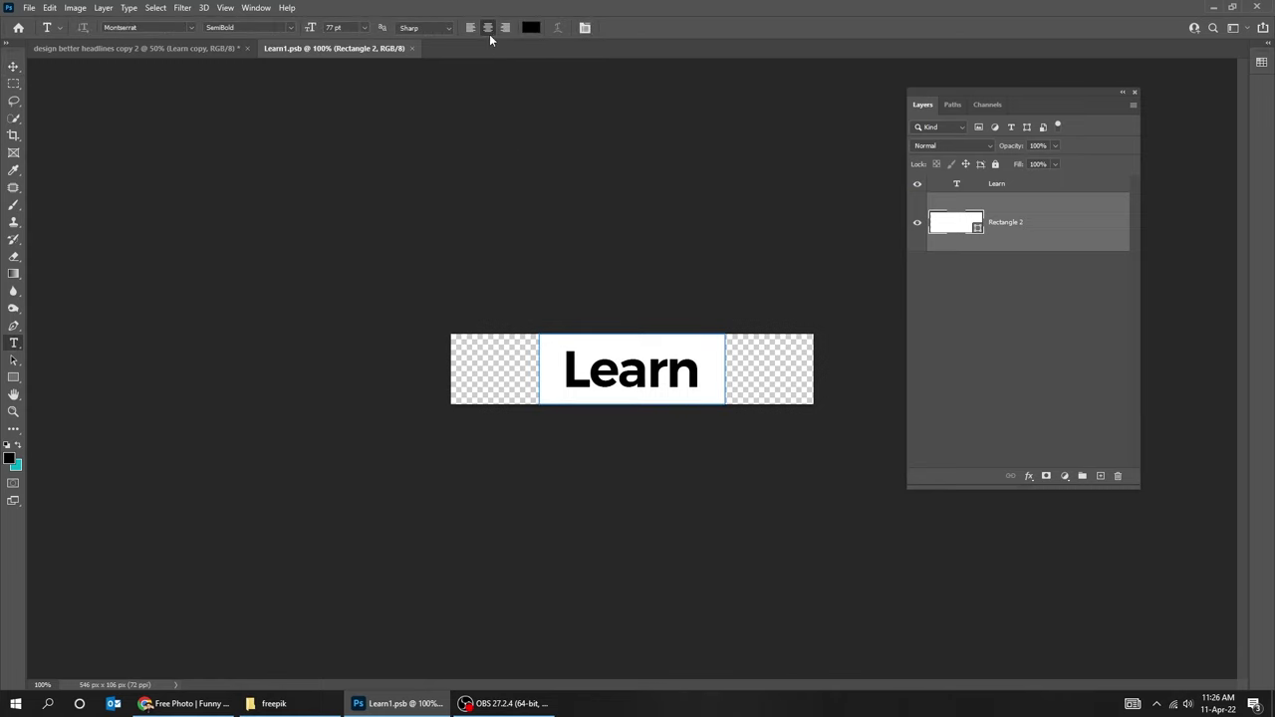
{"action": "double_click", "coordinate": [594, 369]}
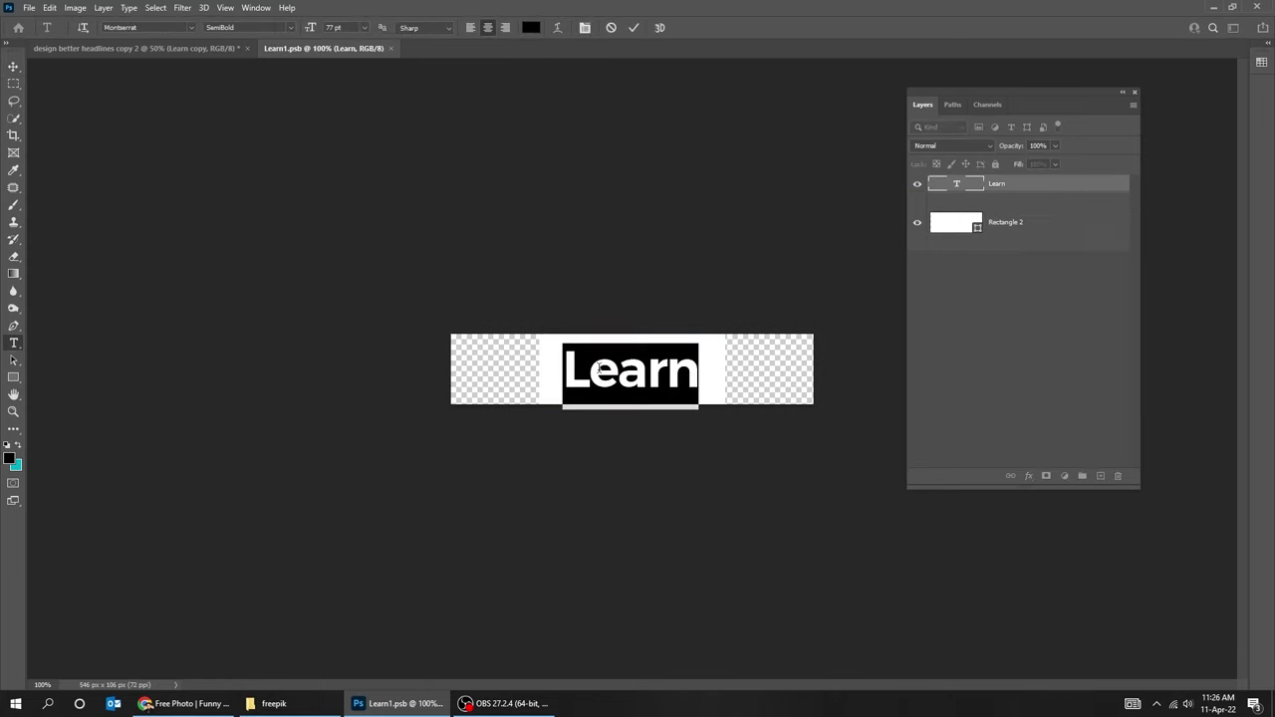
{"action": "type", "text": "how to"}
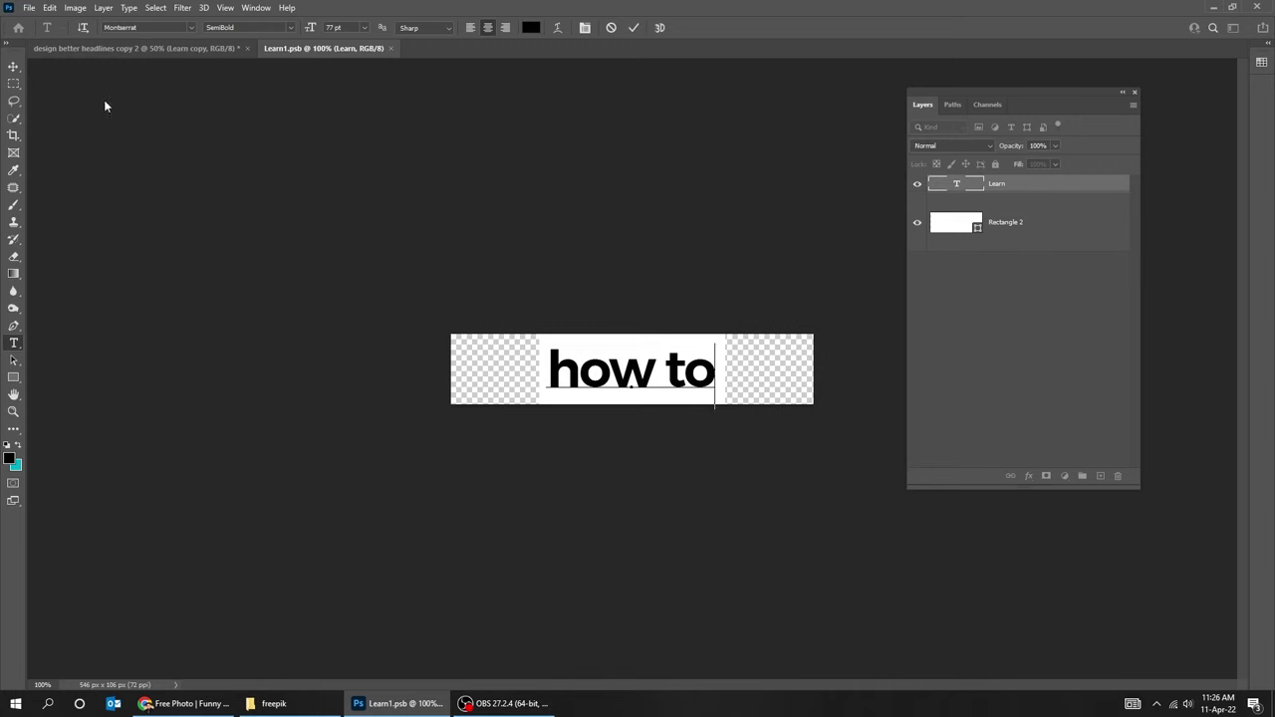
{"action": "left_click", "coordinate": [13, 66]}
Widen the white rectangle behind "how to" symmetrically to about 324 px and save the smart object
{"action": "left_click", "coordinate": [1070, 229]}
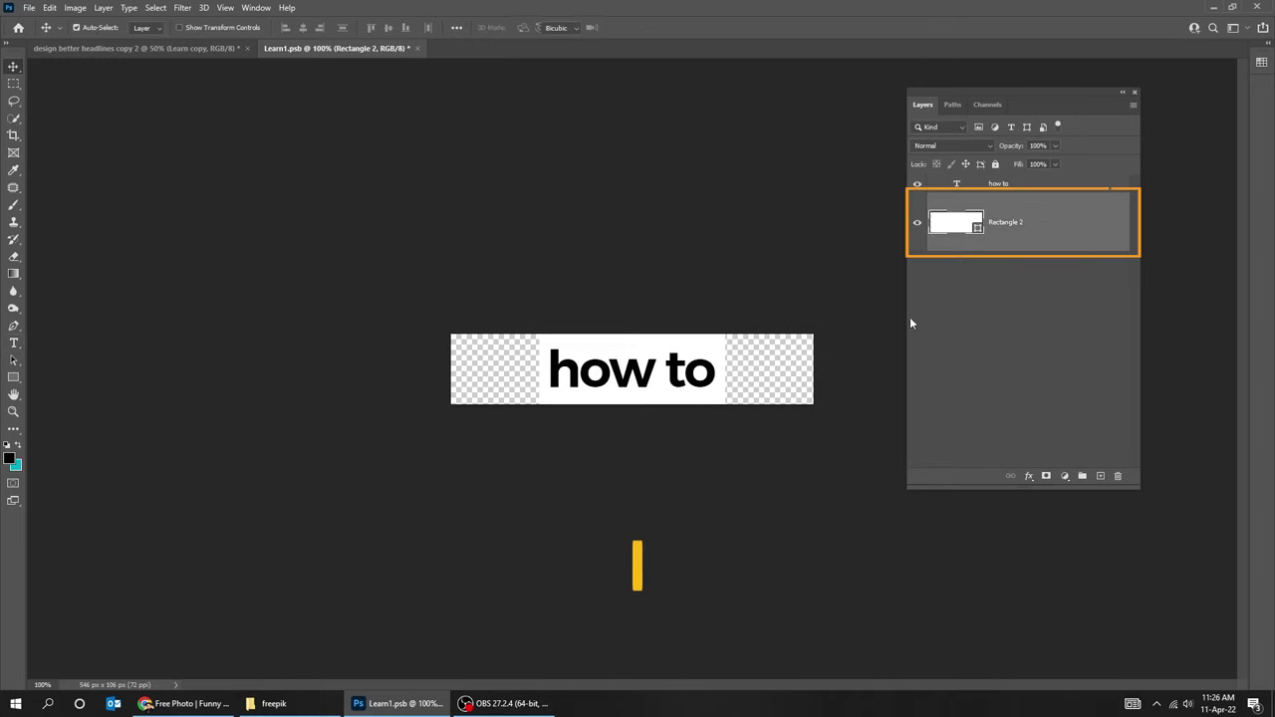
{"action": "key", "text": "ctrl+t"}
{"action": "left_click_drag", "start_coordinate": [728, 369], "coordinate": [745, 370]}
{"action": "key", "text": "Return"}
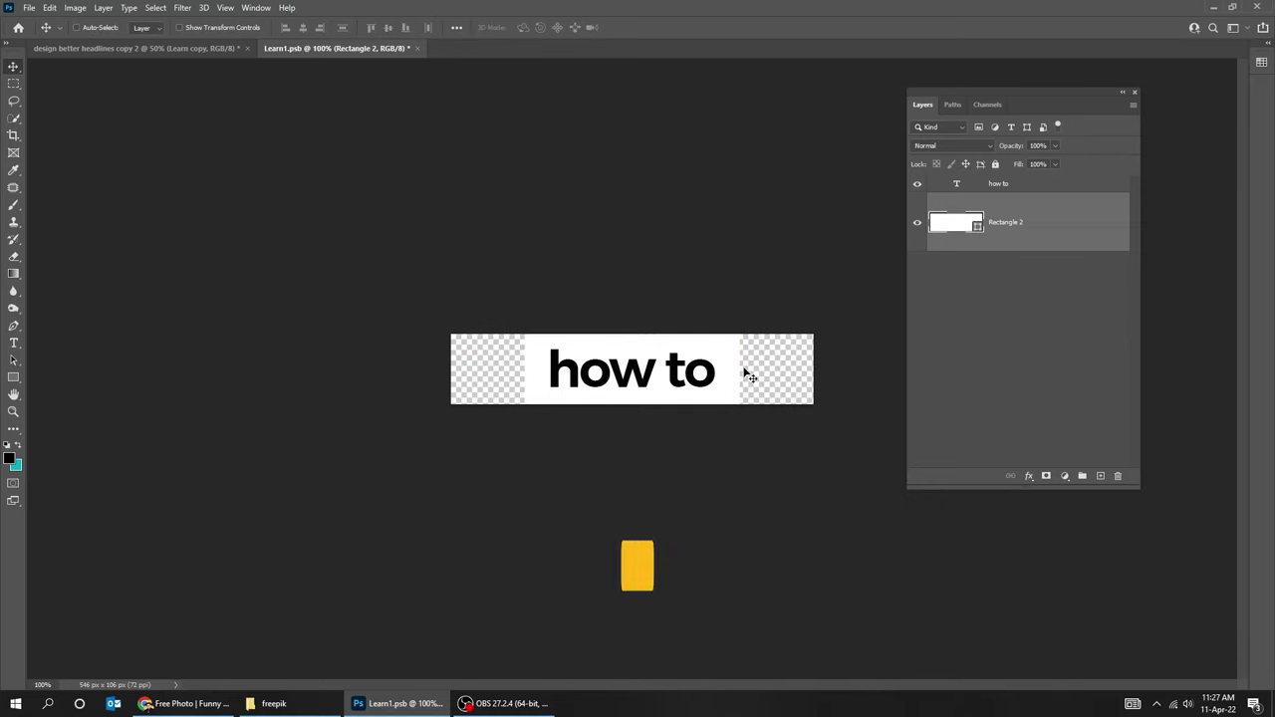
{"action": "key", "text": "ctrl+s"}
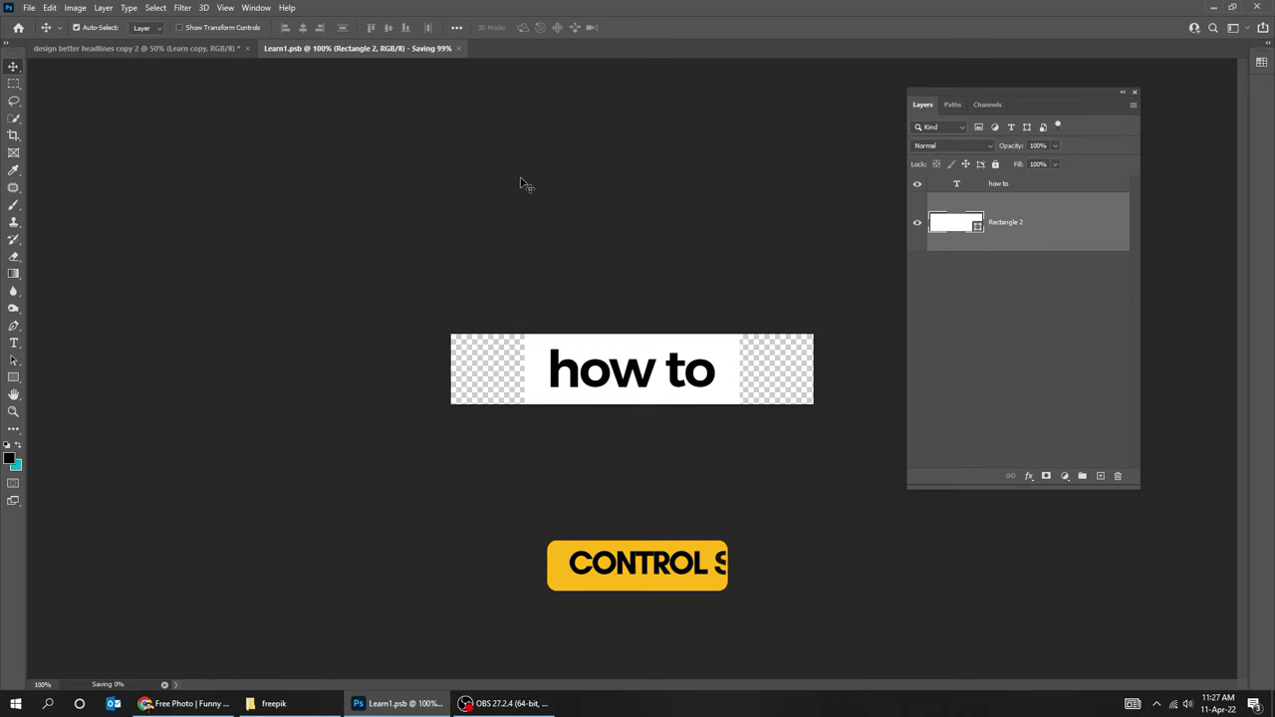
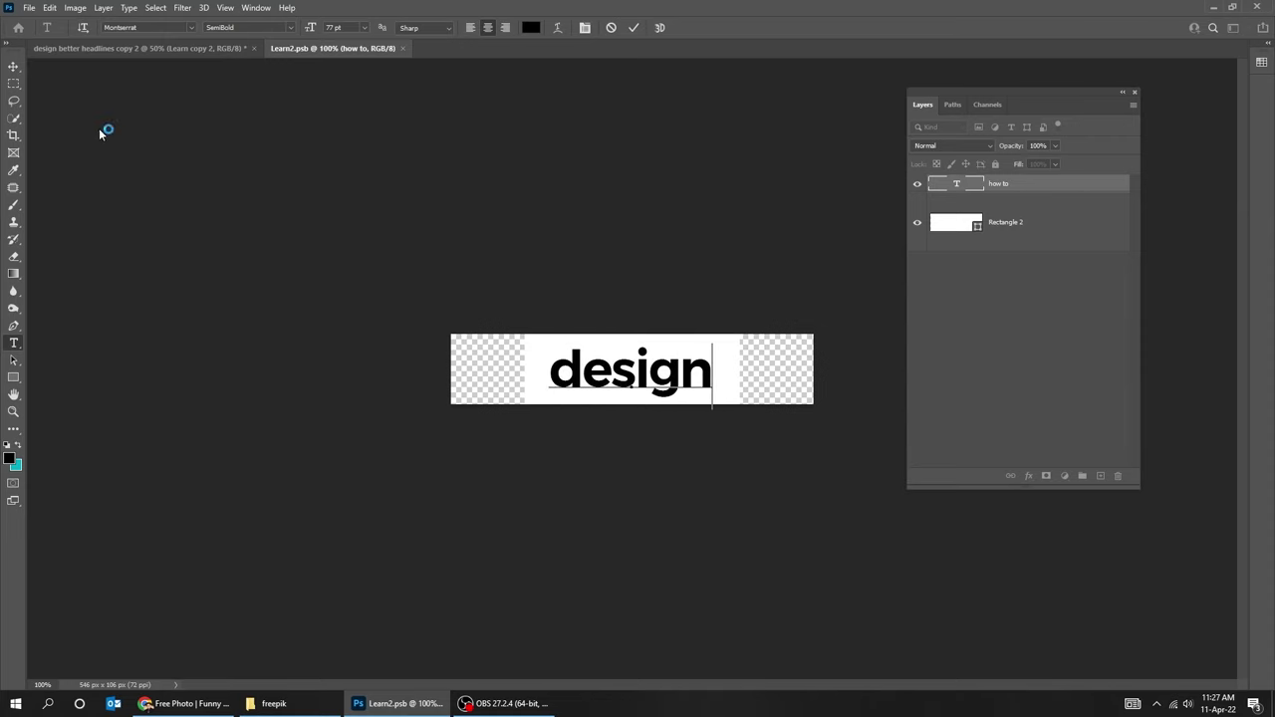
Commit the "design" text in the third label's smart object and fill the rectangle behind it with black (000000)
{"action": "left_click", "coordinate": [14, 67]}
{"action": "left_click", "coordinate": [987, 233]}
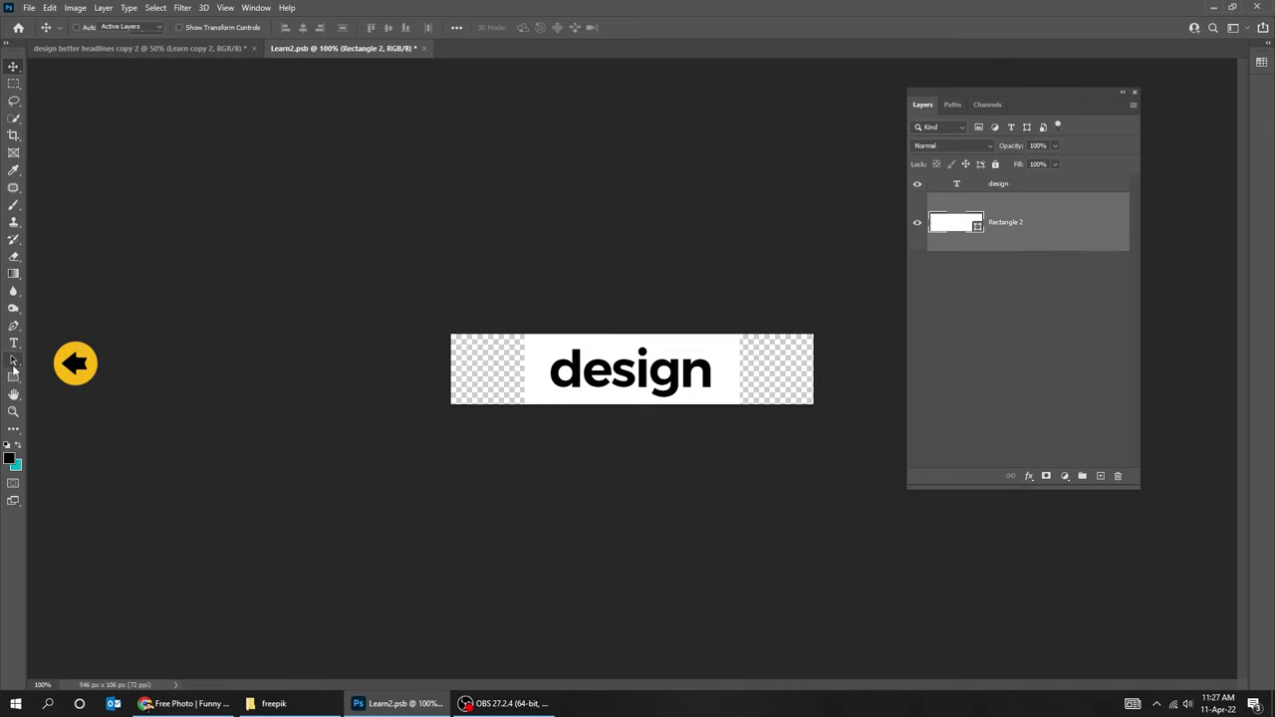
{"action": "key", "text": "a"}
{"action": "left_click", "coordinate": [204, 28]}
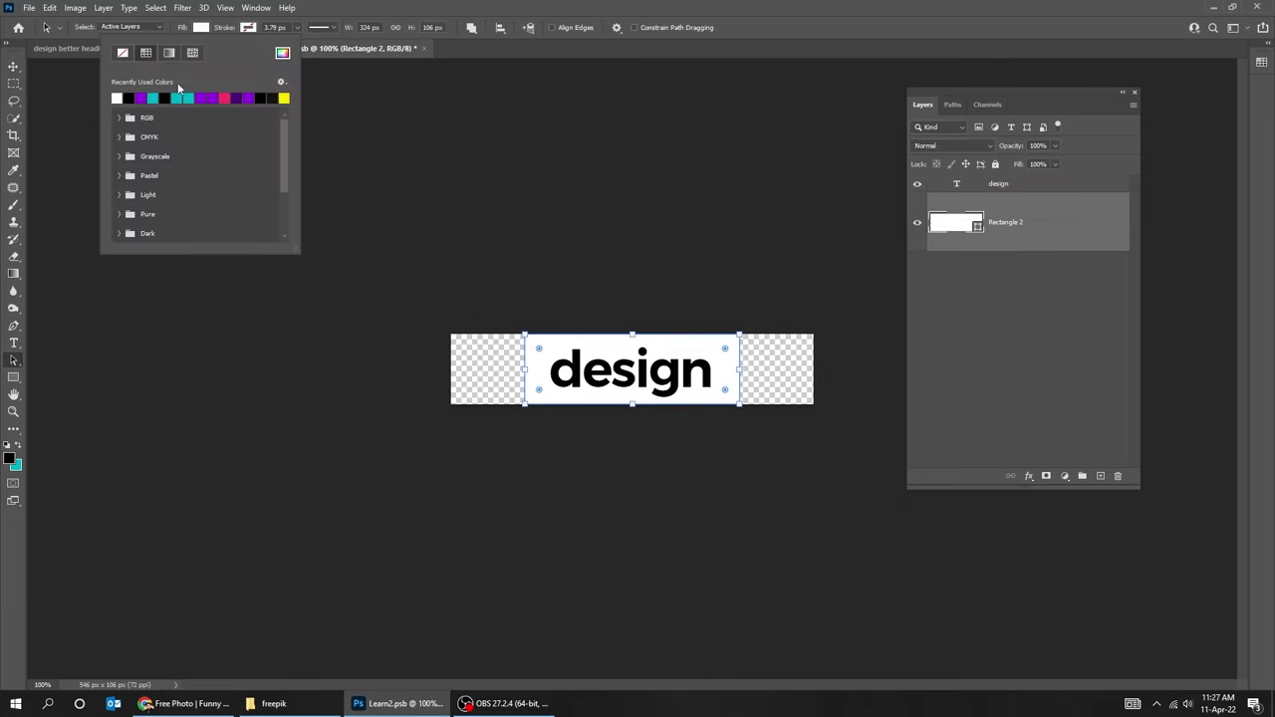
{"action": "left_click", "coordinate": [130, 97]}
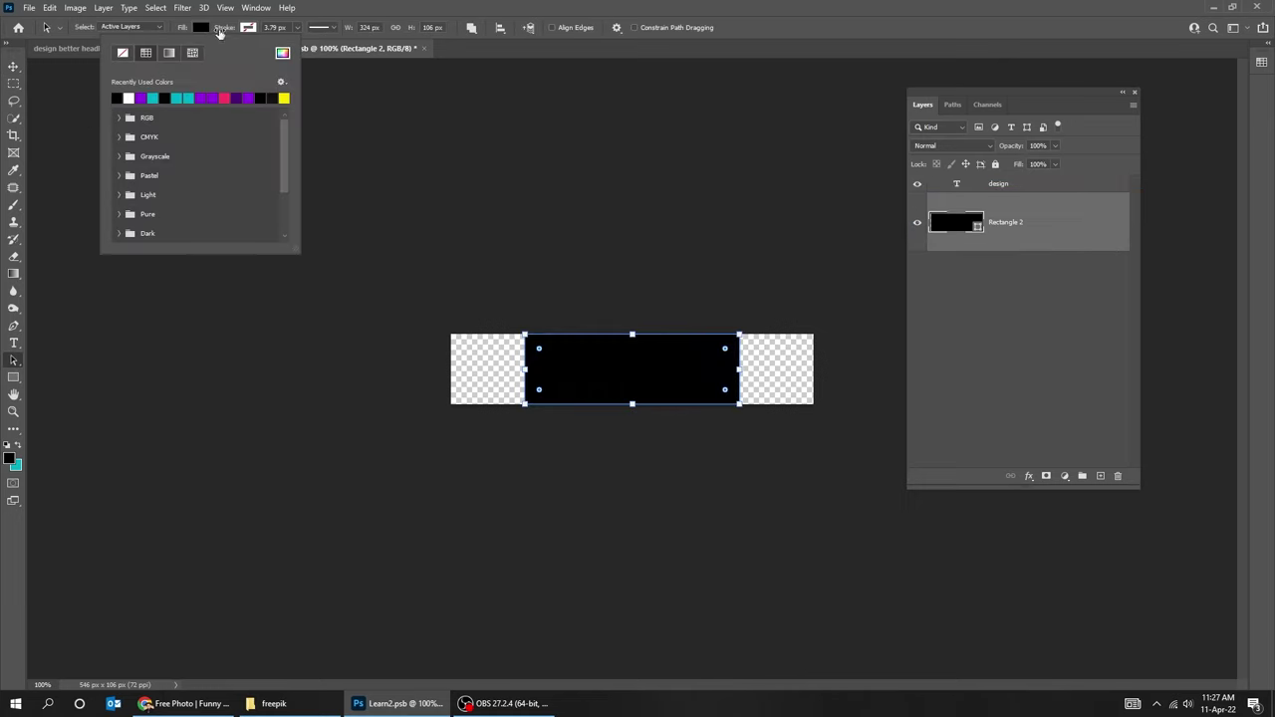
{"action": "left_click", "coordinate": [282, 54]}
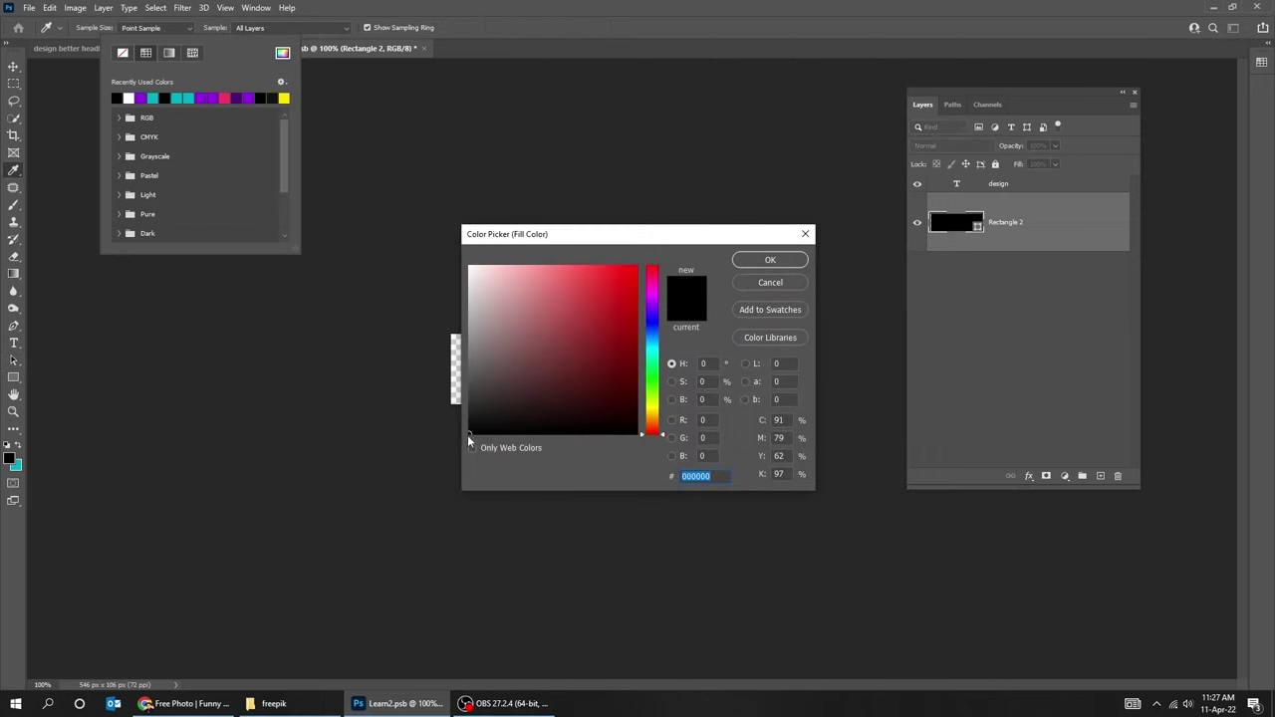
{"action": "left_click", "coordinate": [770, 259]}
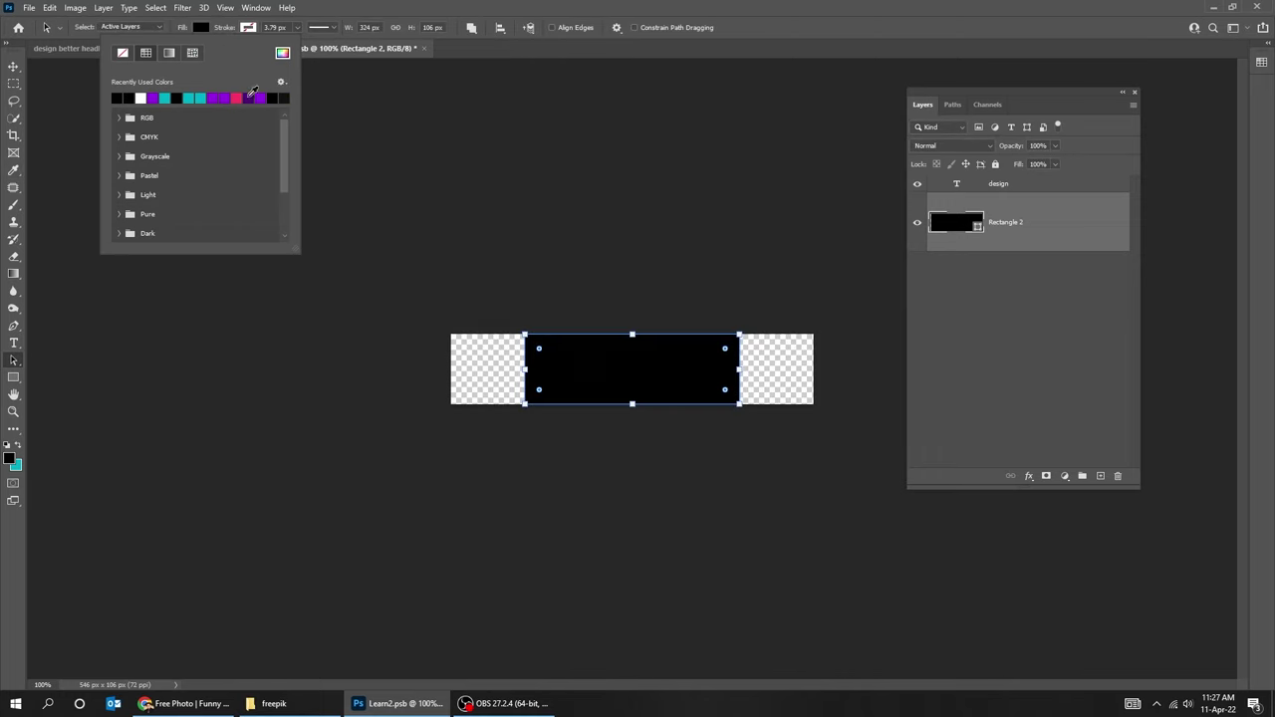
{"action": "left_click", "coordinate": [205, 30]}
{"action": "left_click", "coordinate": [14, 67]}
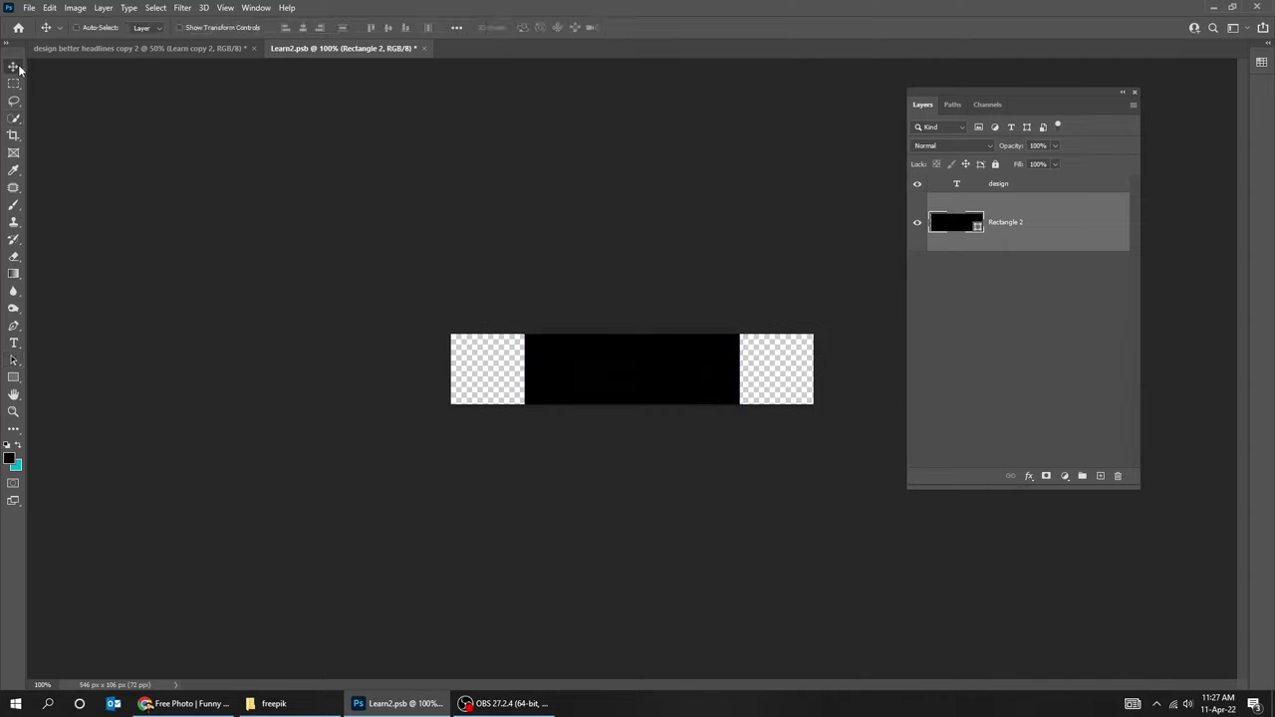
Recolor the "design" text layer to white (ffffff) and save the smart object
{"action": "left_click", "coordinate": [993, 183]}
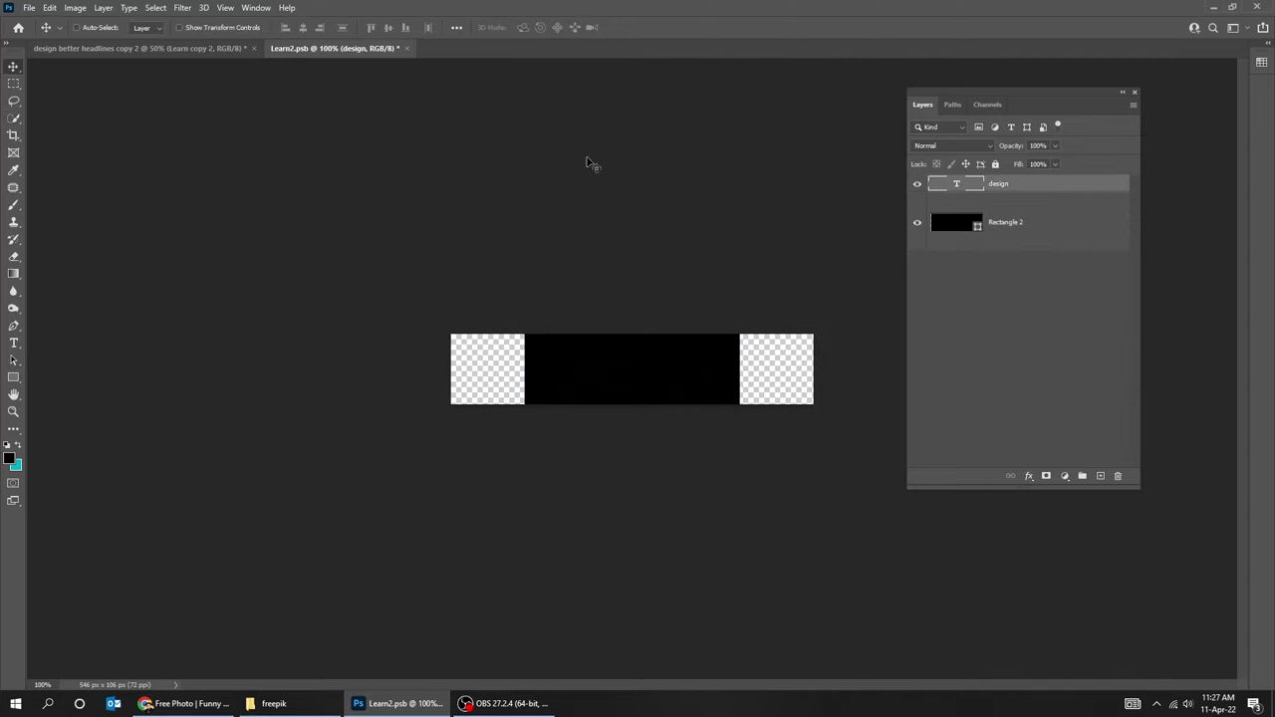
{"action": "left_click", "coordinate": [14, 343]}
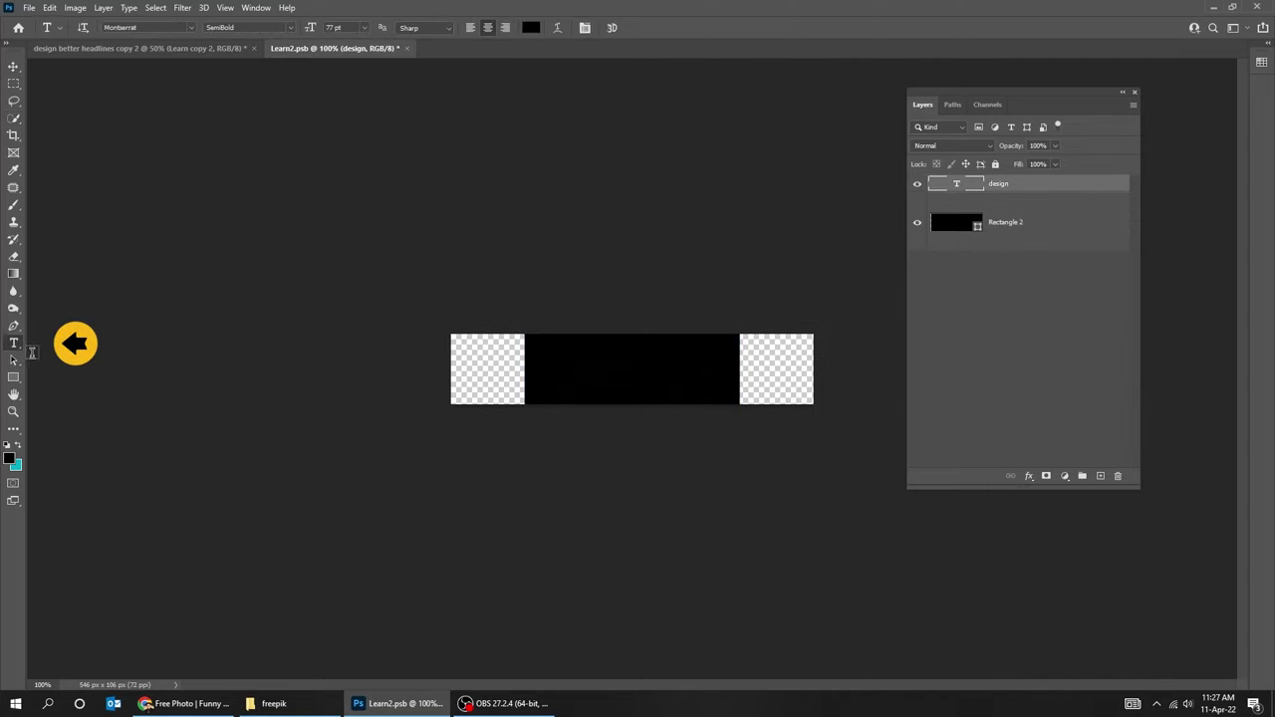
{"action": "left_click", "coordinate": [531, 28]}
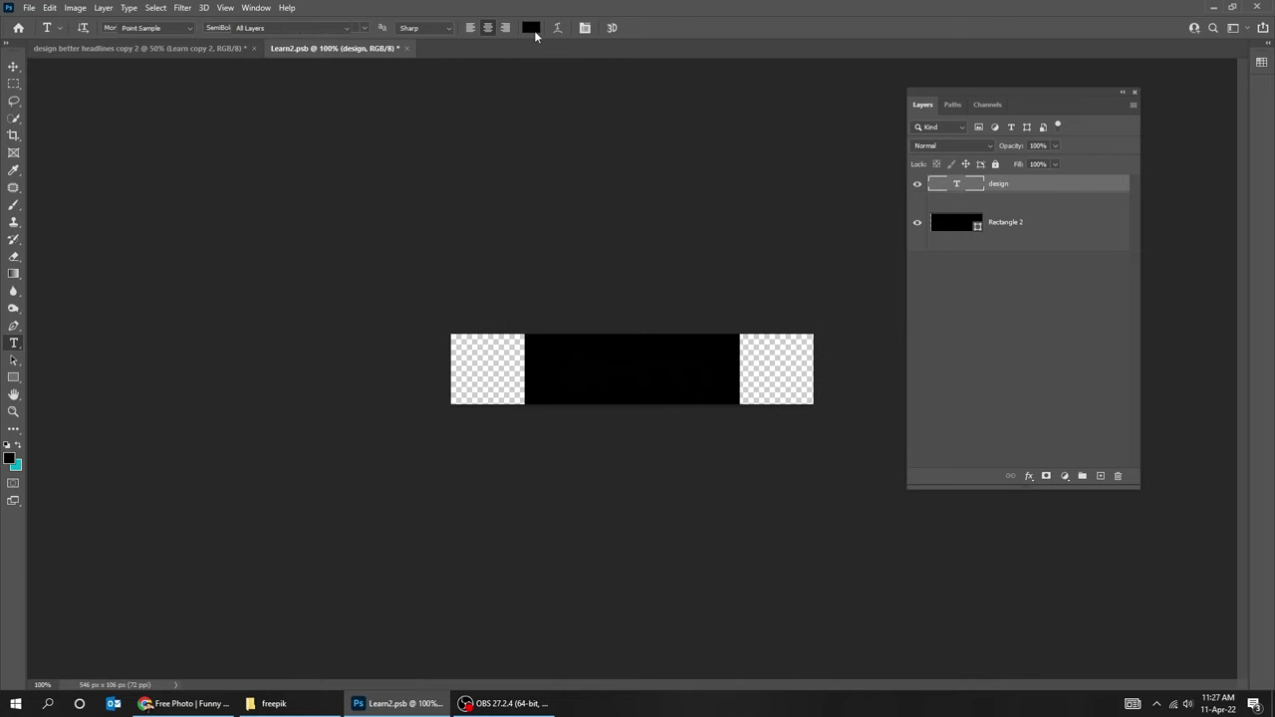
{"action": "left_click_drag", "start_coordinate": [511, 316], "coordinate": [458, 249]}
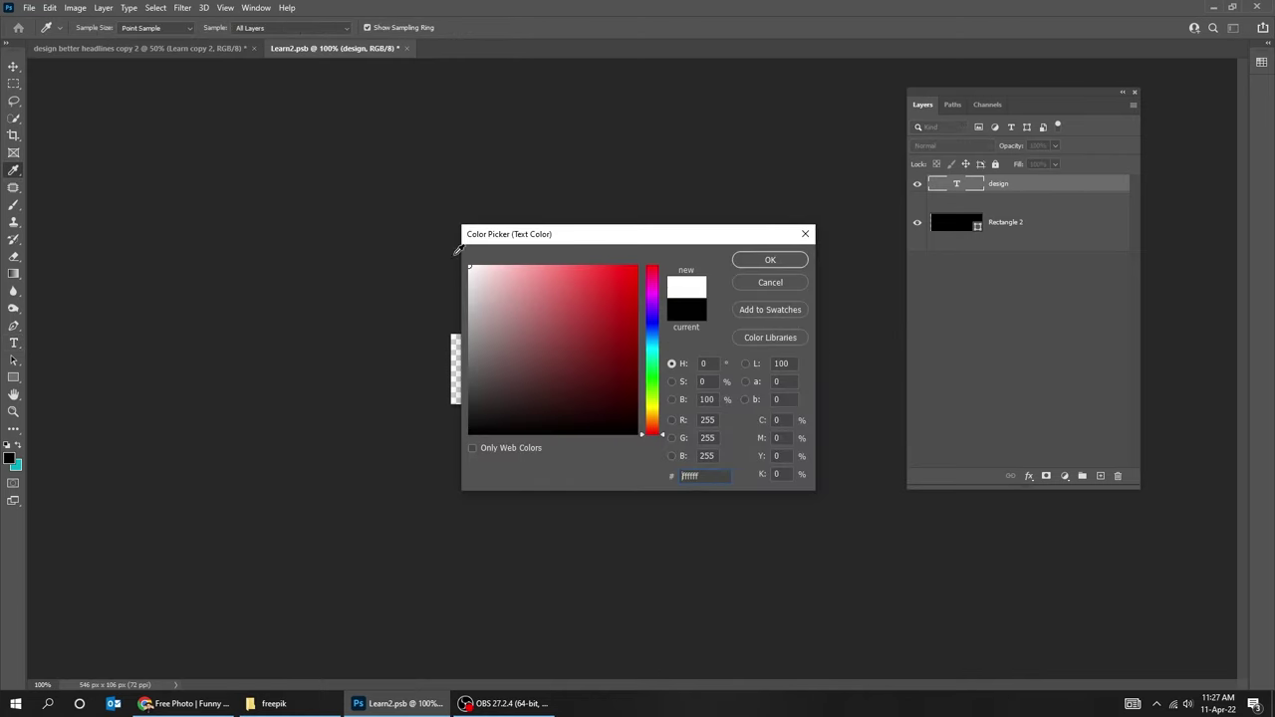
{"action": "left_click", "coordinate": [764, 261]}
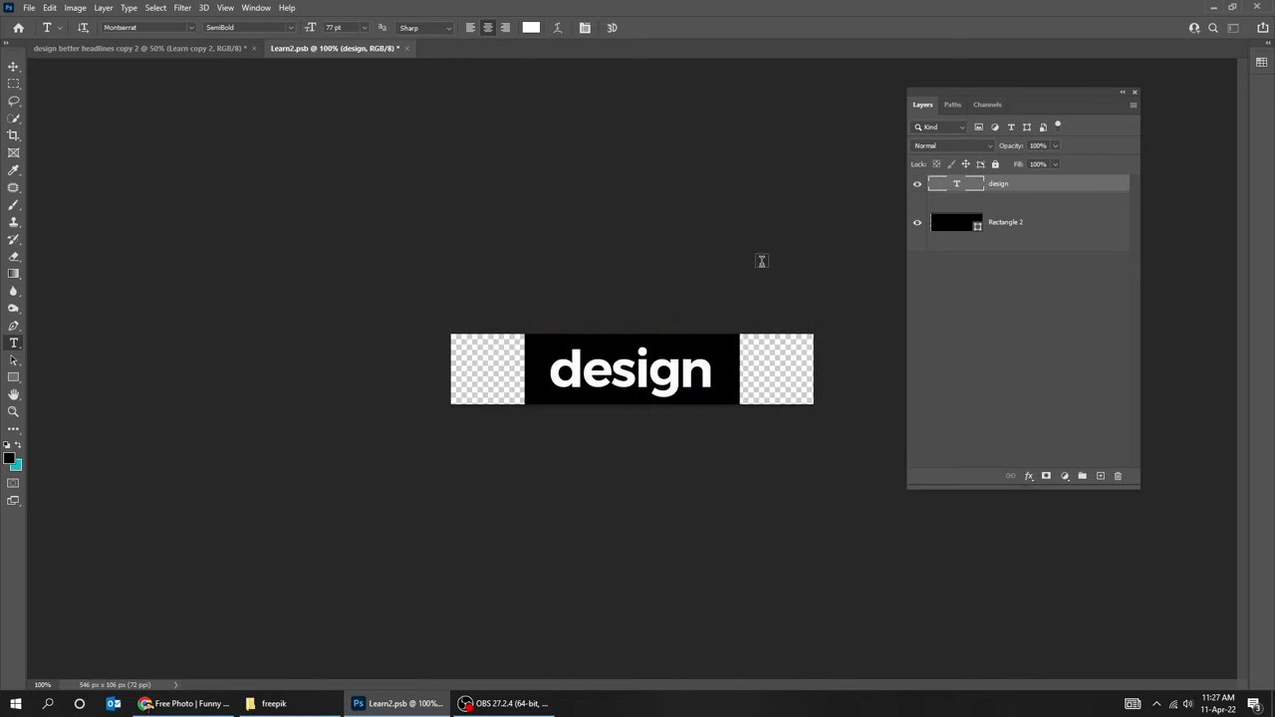
{"action": "left_click", "coordinate": [14, 67]}
{"action": "key", "text": "ctrl+s"}
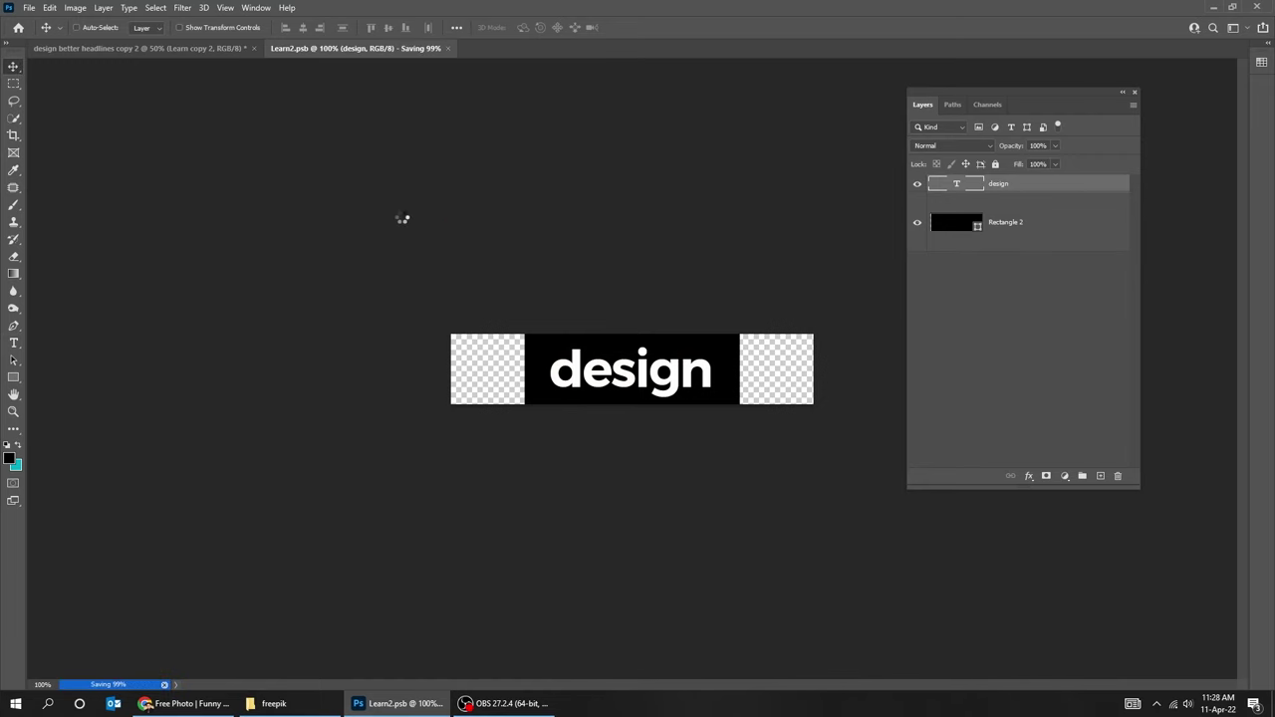
Scale the "design" label to about 133%, rotate it about -4.1°, and place it just beneath "how to"
{"action": "key", "text": "ctrl+t"}
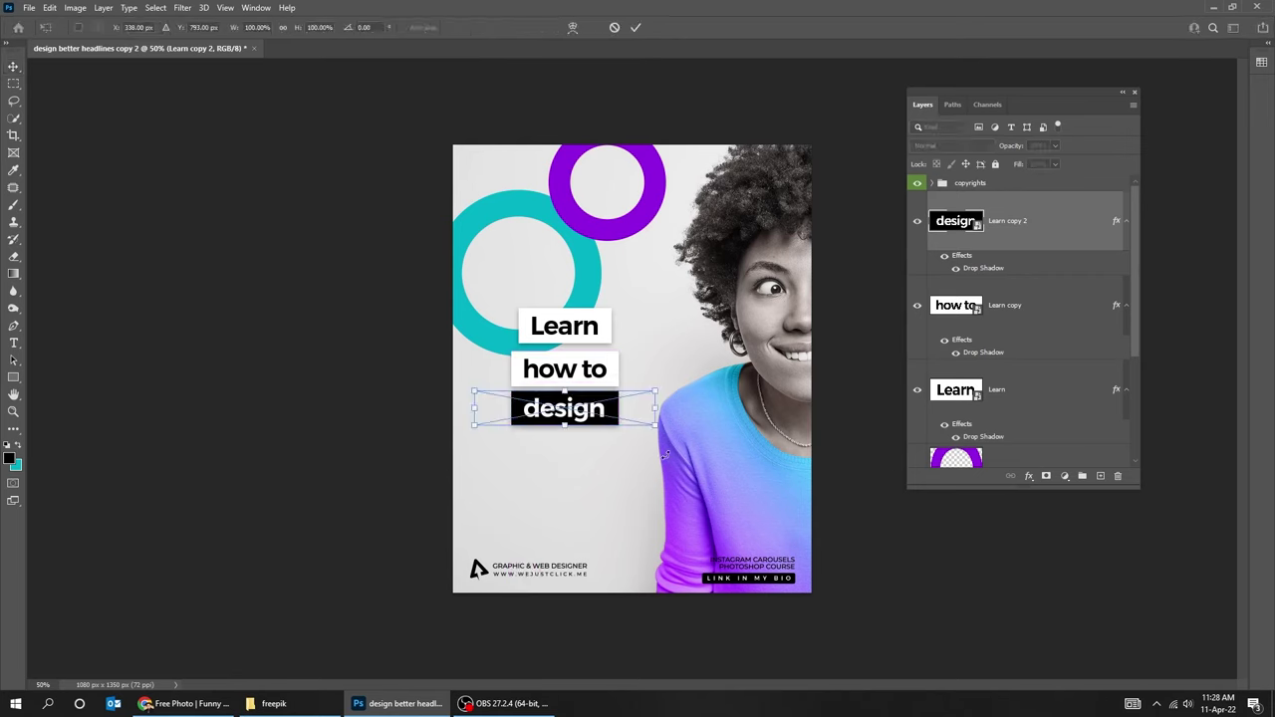
{"action": "left_click_drag", "start_coordinate": [654, 427], "coordinate": [711, 432]}
{"action": "key", "text": "ctrl+z"}
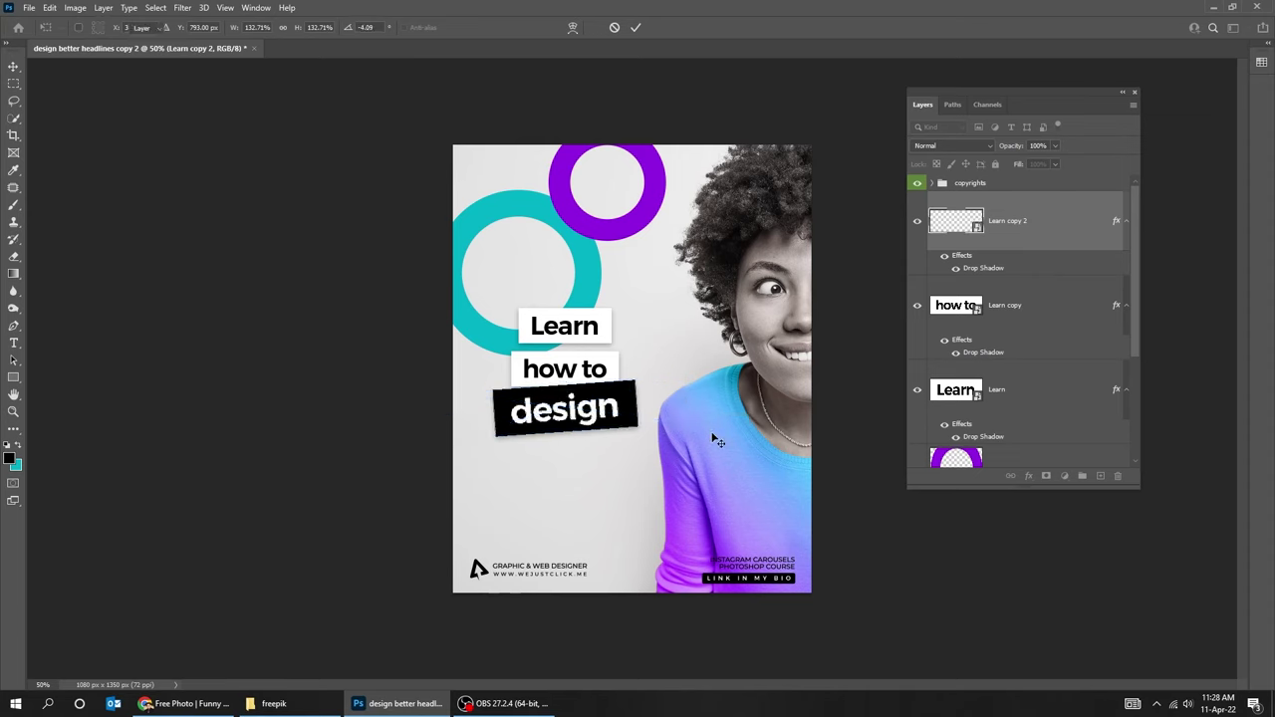
{"action": "key", "text": "Return"}
{"action": "left_click_drag", "start_coordinate": [602, 400], "coordinate": [606, 407]}
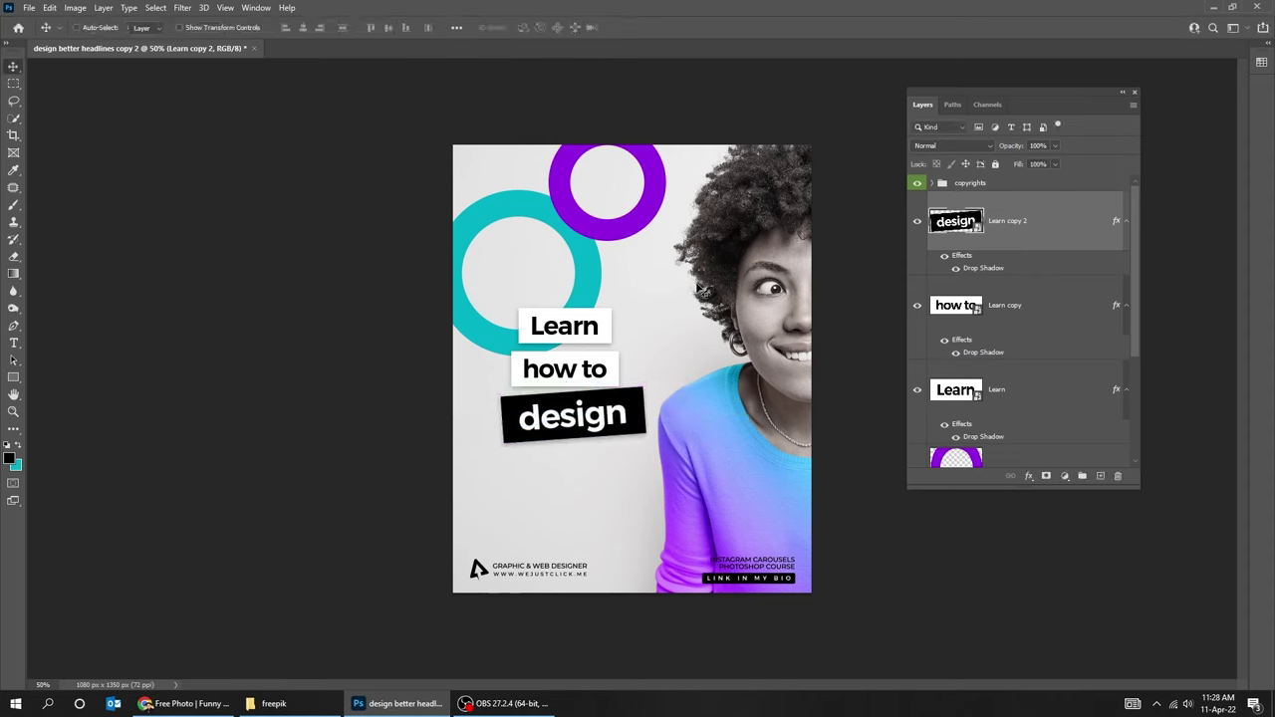
Move the "Learn" label slightly up and fill the rectangle inside its smart object with black
{"action": "left_click", "coordinate": [1011, 391]}
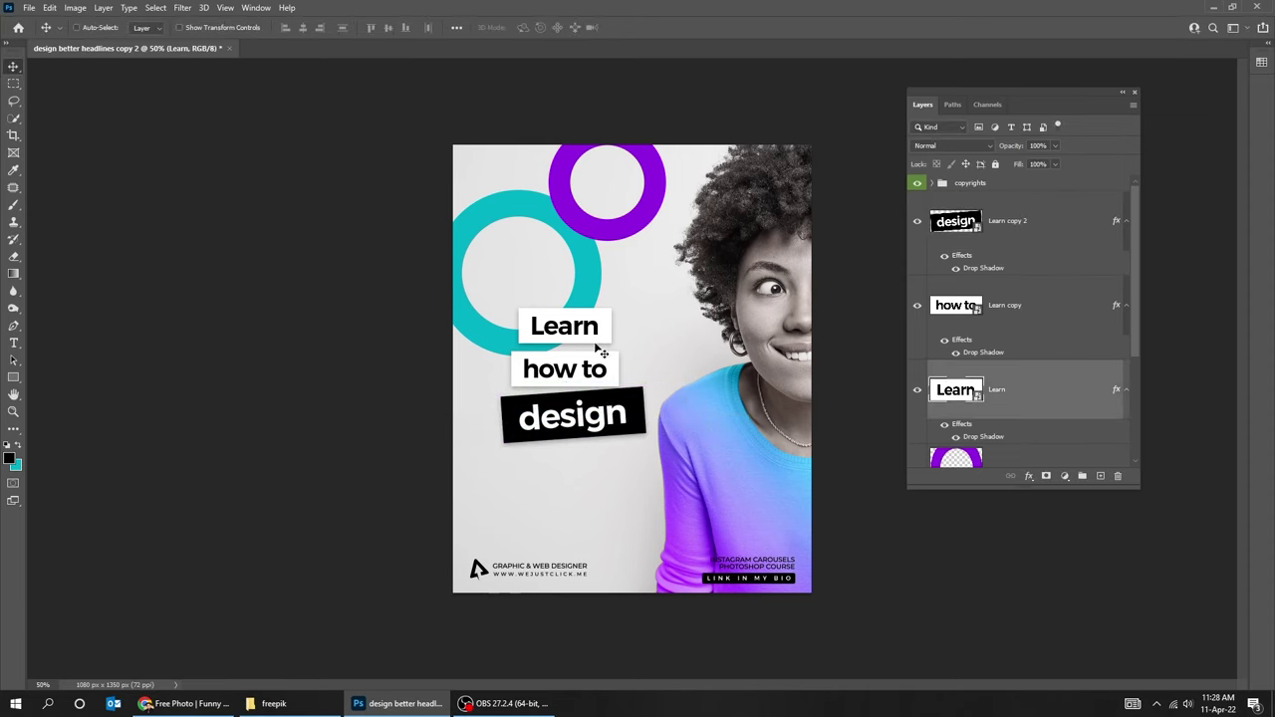
{"action": "left_click_drag", "start_coordinate": [603, 354], "coordinate": [598, 332]}
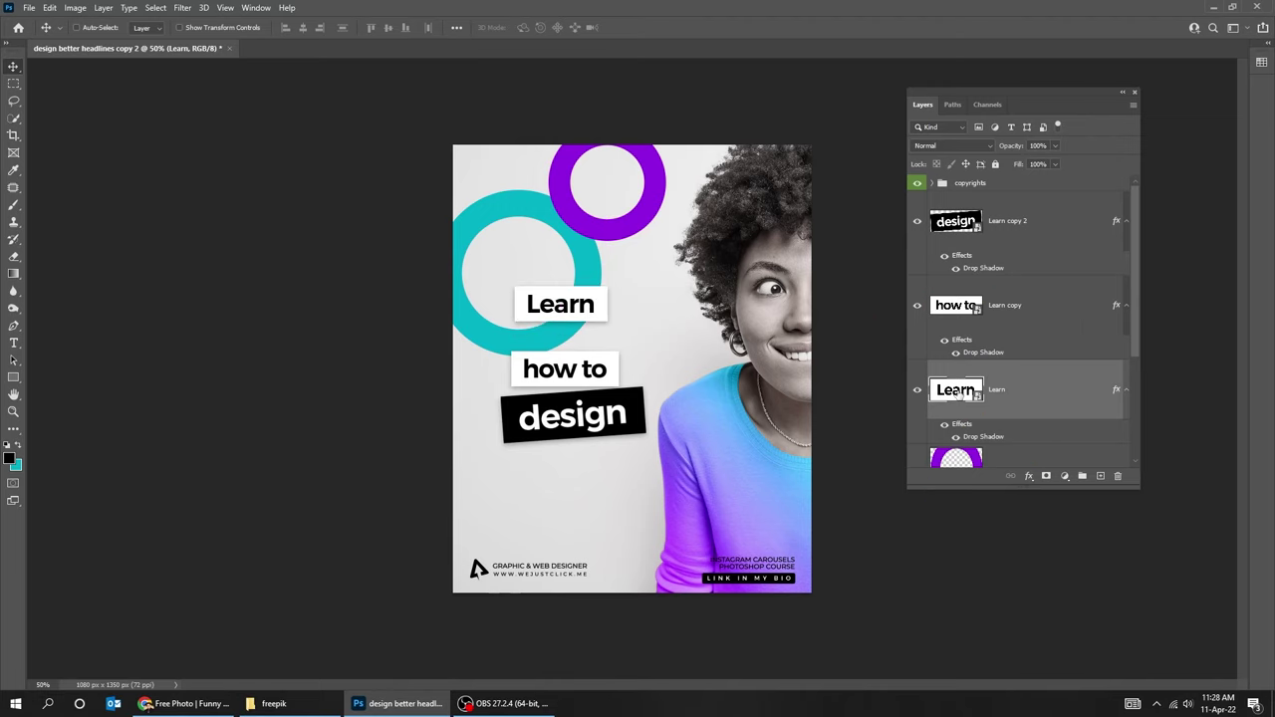
{"action": "double_click", "coordinate": [946, 386]}
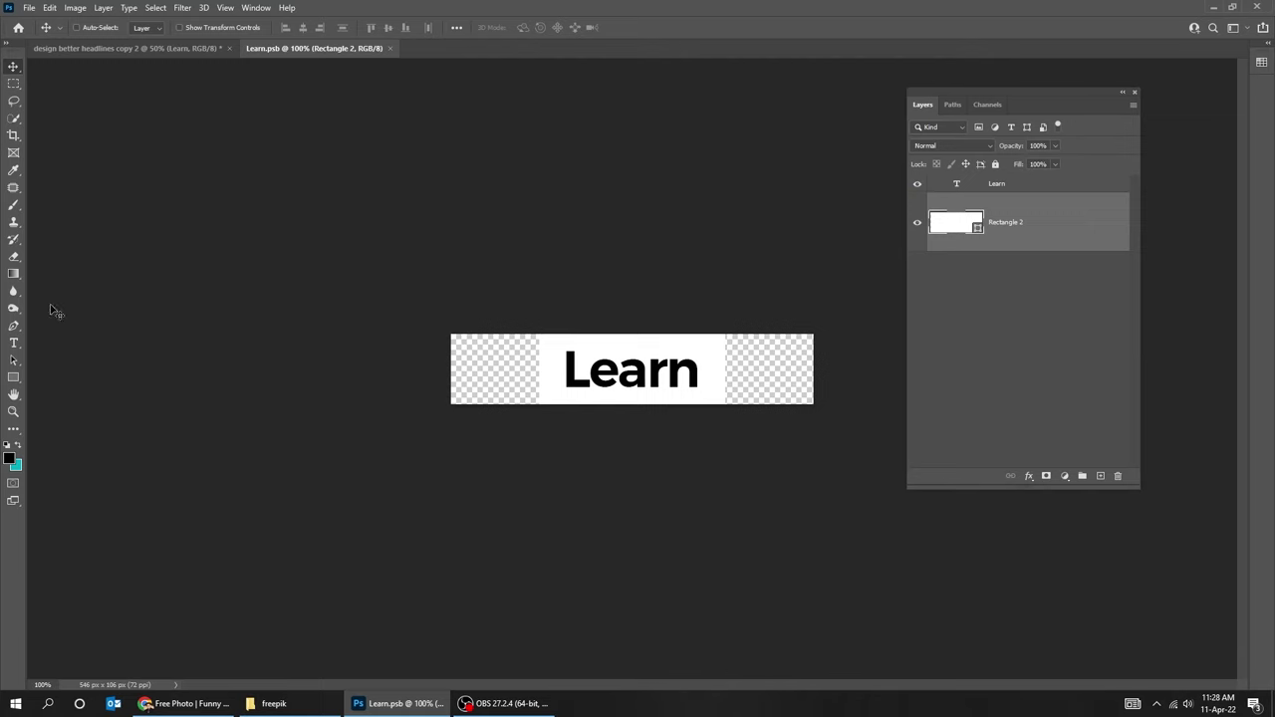
{"action": "left_click", "coordinate": [14, 360]}
{"action": "left_click", "coordinate": [200, 27]}
{"action": "left_click", "coordinate": [136, 93]}
Recolor the "Learn" text to white (ffffff), then save and close its smart object
{"action": "left_click", "coordinate": [1018, 189]}
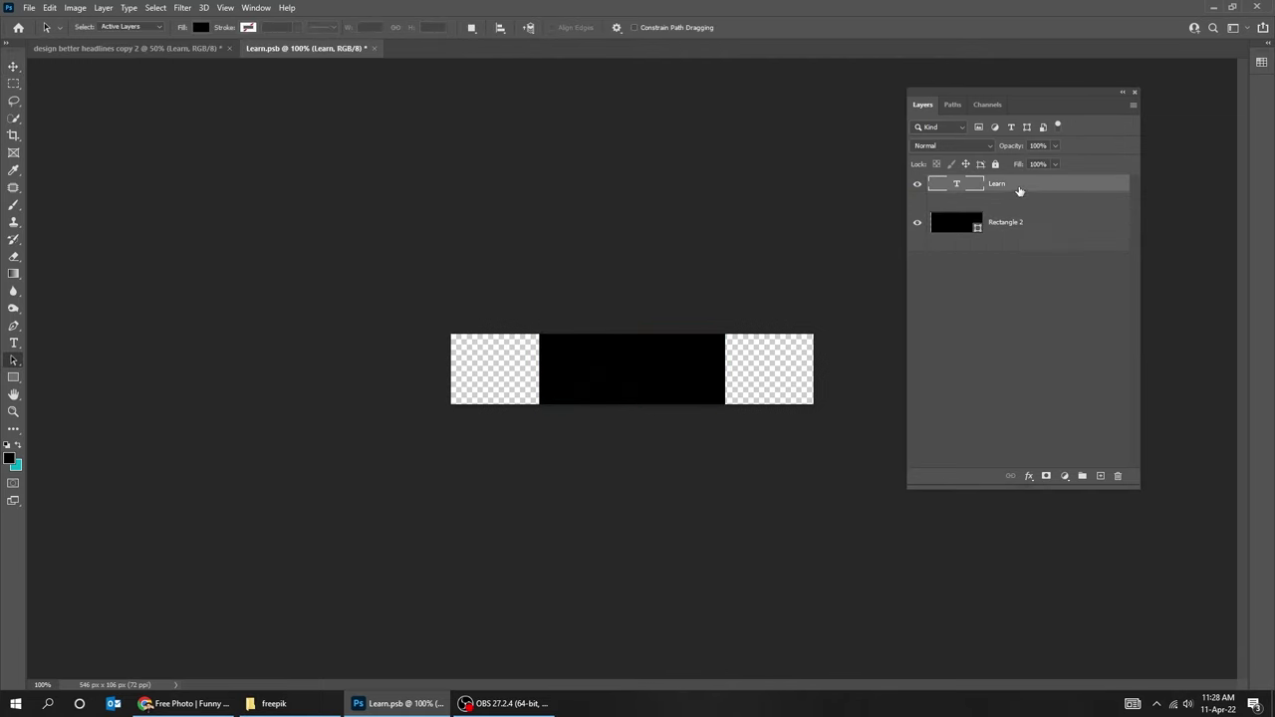
{"action": "left_click", "coordinate": [14, 343]}
{"action": "left_click", "coordinate": [531, 27]}
{"action": "type", "text": "ffffff"}
{"action": "left_click", "coordinate": [787, 261]}
{"action": "key", "text": "ctrl+s"}
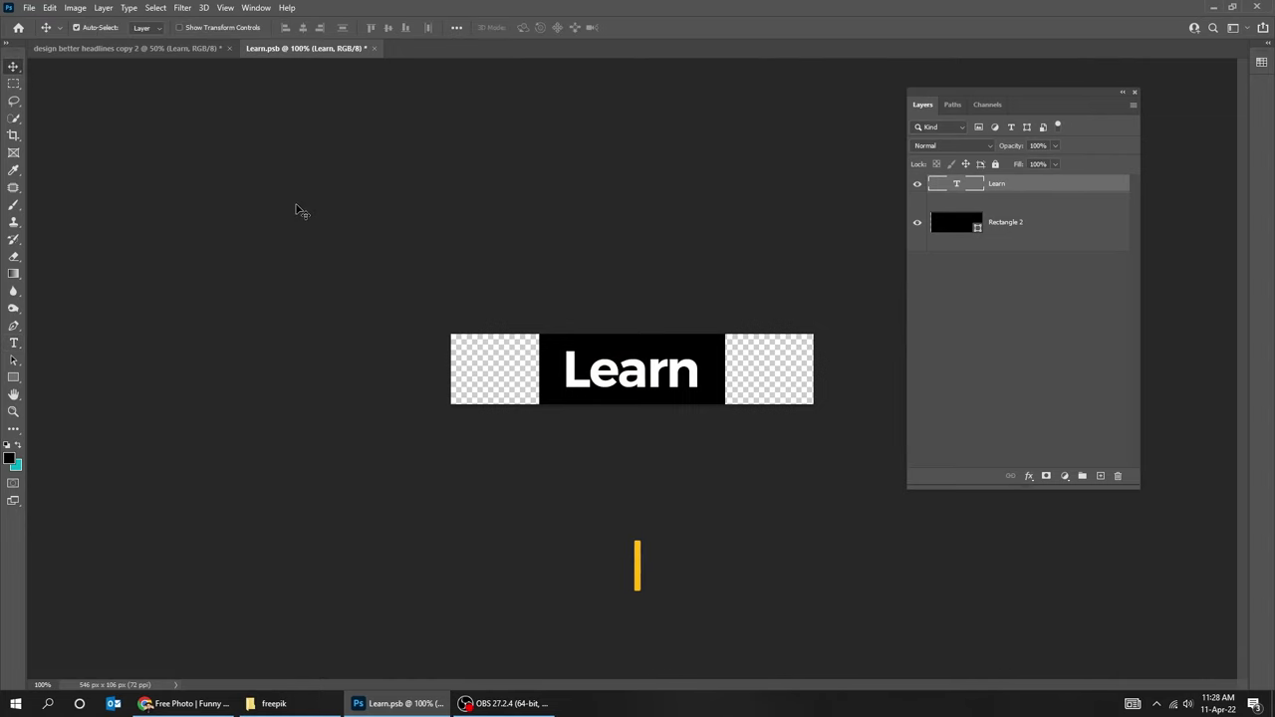
{"action": "key", "text": "ctrl+w"}
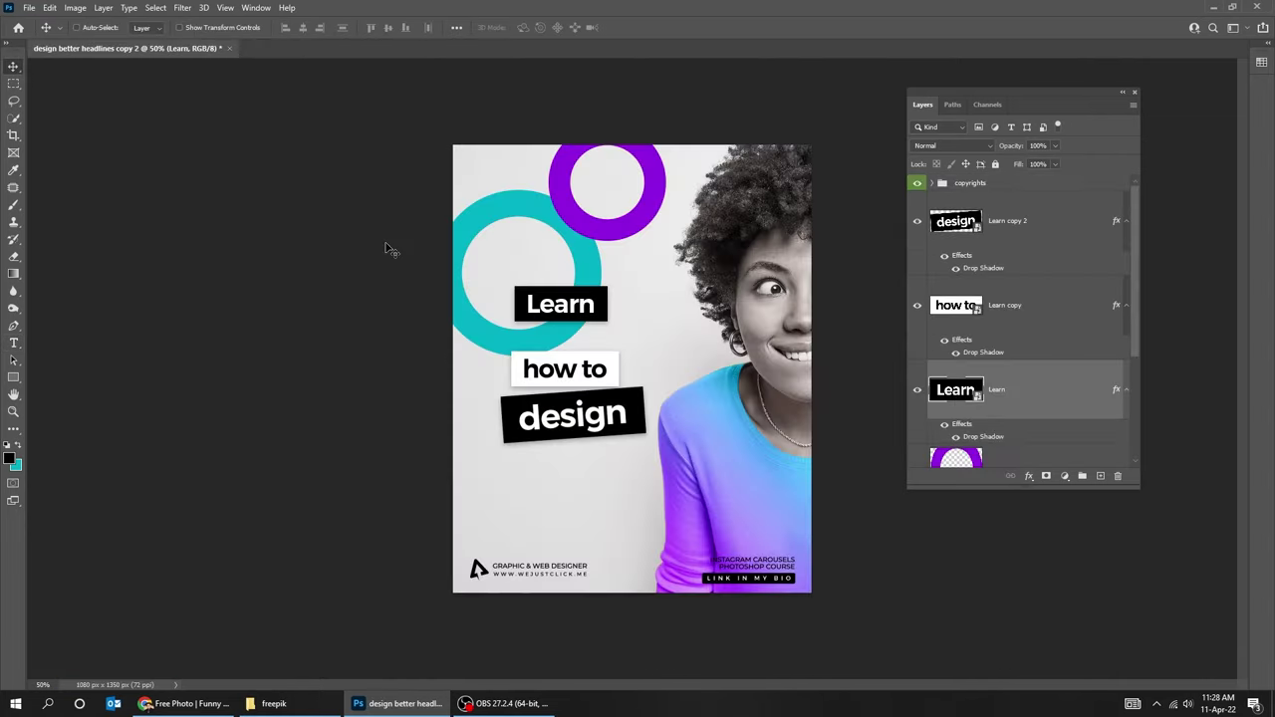
Rotate the "Learn" label about -4.1° on the poster
{"action": "key", "text": "ctrl+t"}
{"action": "left_click_drag", "start_coordinate": [687, 315], "coordinate": [660, 330]}
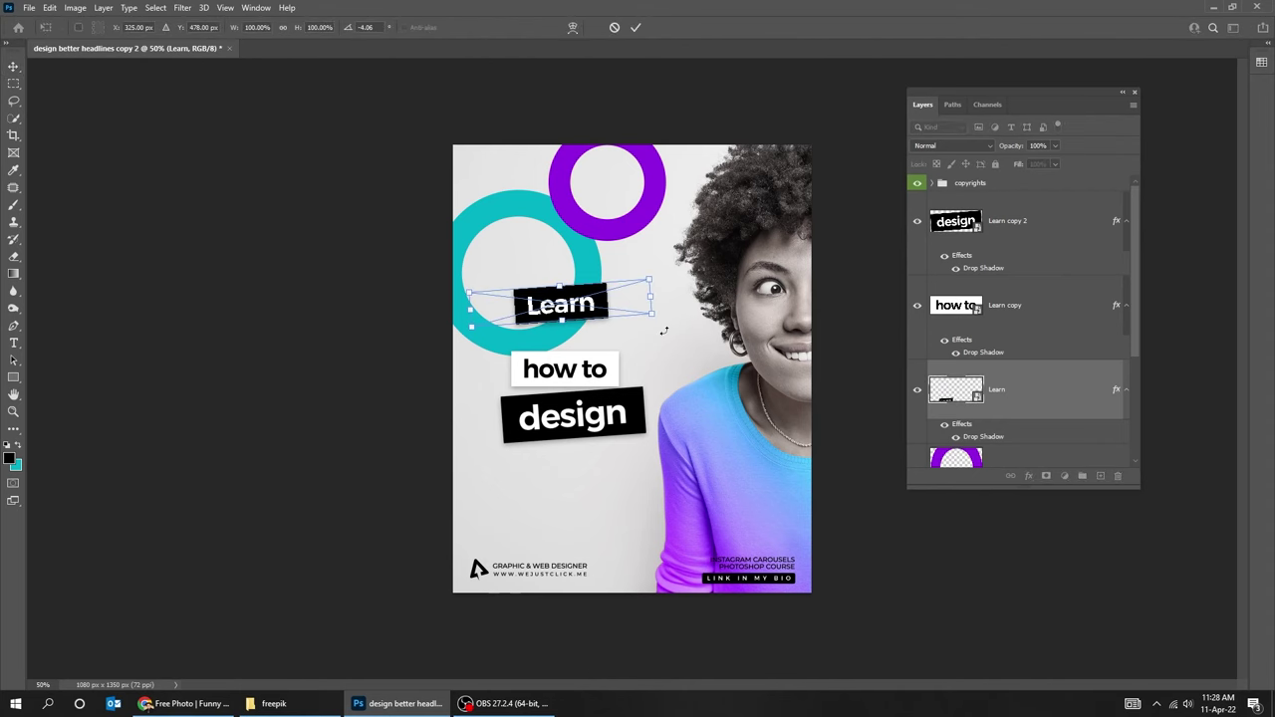
{"action": "key", "text": "Return"}
Tilt the "how to" label slightly clockwise under "Learn" and move the "design" label up to close the gap between them
{"action": "left_click", "coordinate": [1024, 319]}
{"action": "key", "text": "ctrl+plus"}
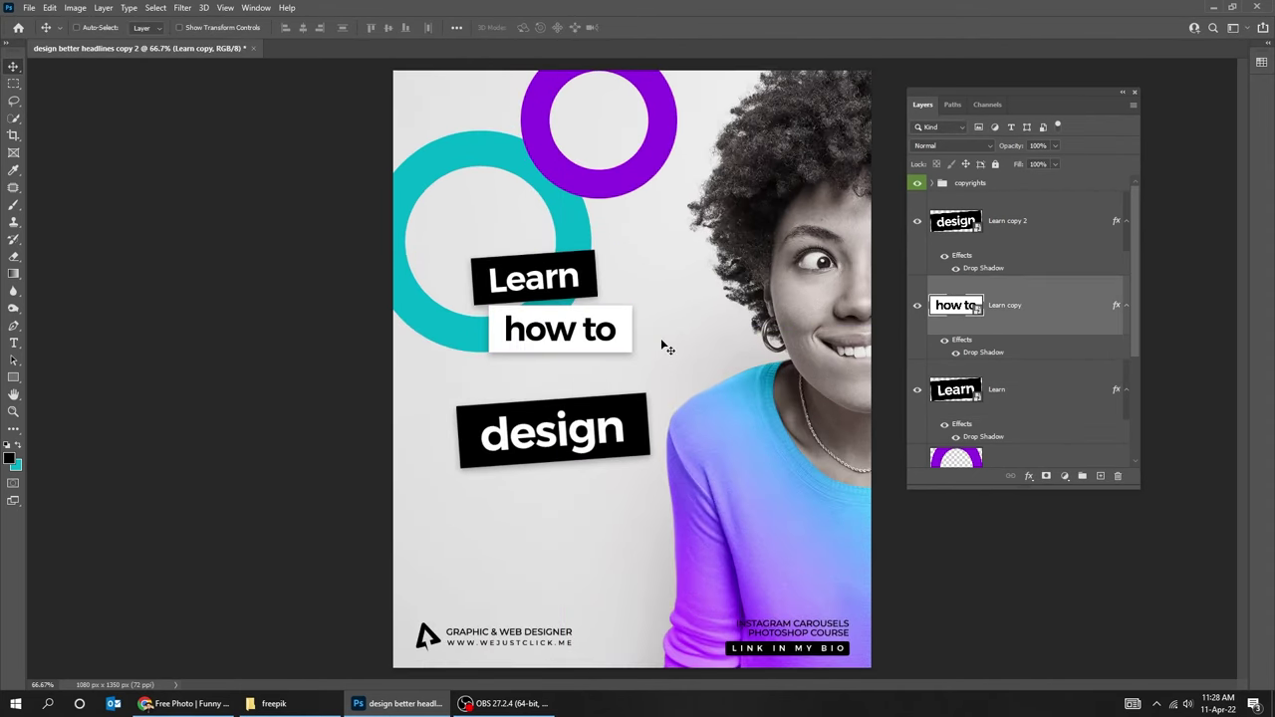
{"action": "key", "text": "ctrl+t"}
{"action": "mouse_move", "coordinate": [697, 304]}
{"action": "left_mouse_down"}
{"action": "mouse_move", "coordinate": [704, 318]}
{"action": "mouse_move", "coordinate": [701, 297]}
{"action": "left_mouse_up"}
{"action": "left_click_drag", "start_coordinate": [598, 344], "coordinate": [583, 334]}
{"action": "key", "text": "Return"}
{"action": "left_click", "coordinate": [1026, 229]}
{"action": "left_click_drag", "start_coordinate": [595, 453], "coordinate": [614, 406]}
Rename the two copied label layers "design" and "how to", and collapse the effects lists of all three labels
{"action": "double_click", "coordinate": [1007, 220]}
{"action": "type", "text": "design"}
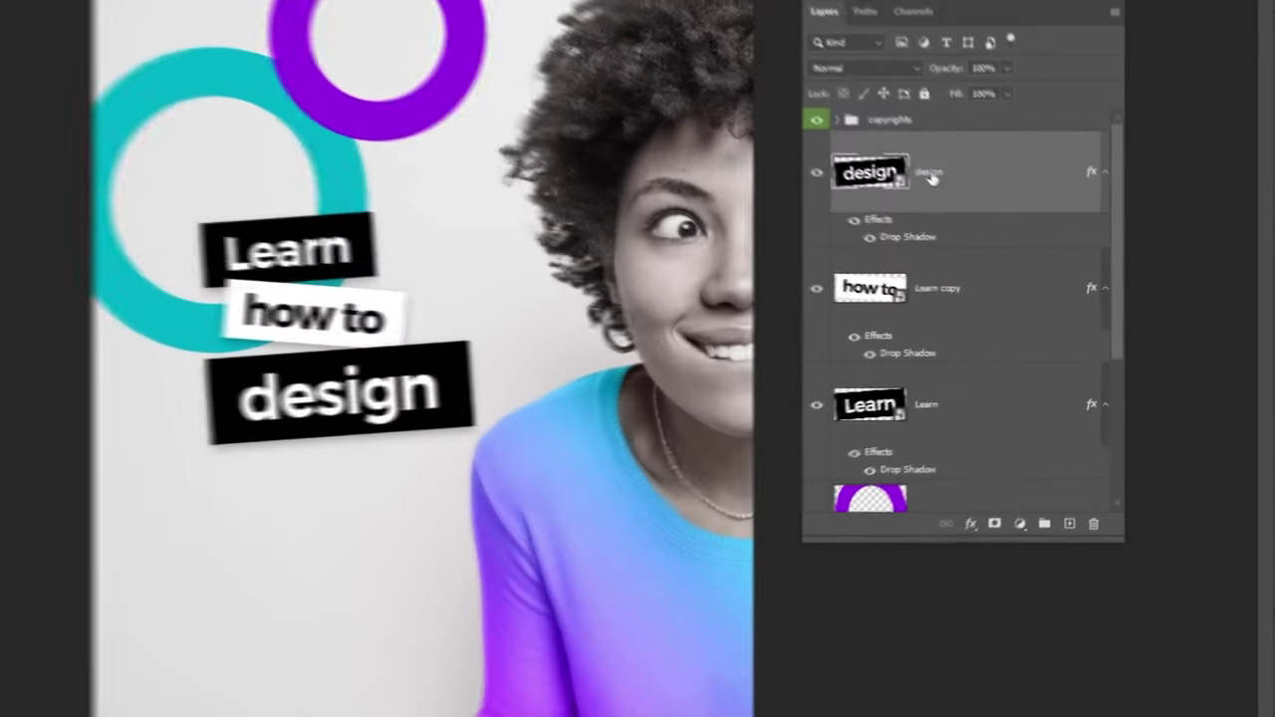
{"action": "double_click", "coordinate": [1004, 305]}
{"action": "type", "text": "how to"}
{"action": "key", "text": "Return"}
{"action": "left_click", "coordinate": [1104, 287]}
{"action": "left_click", "coordinate": [1103, 169]}
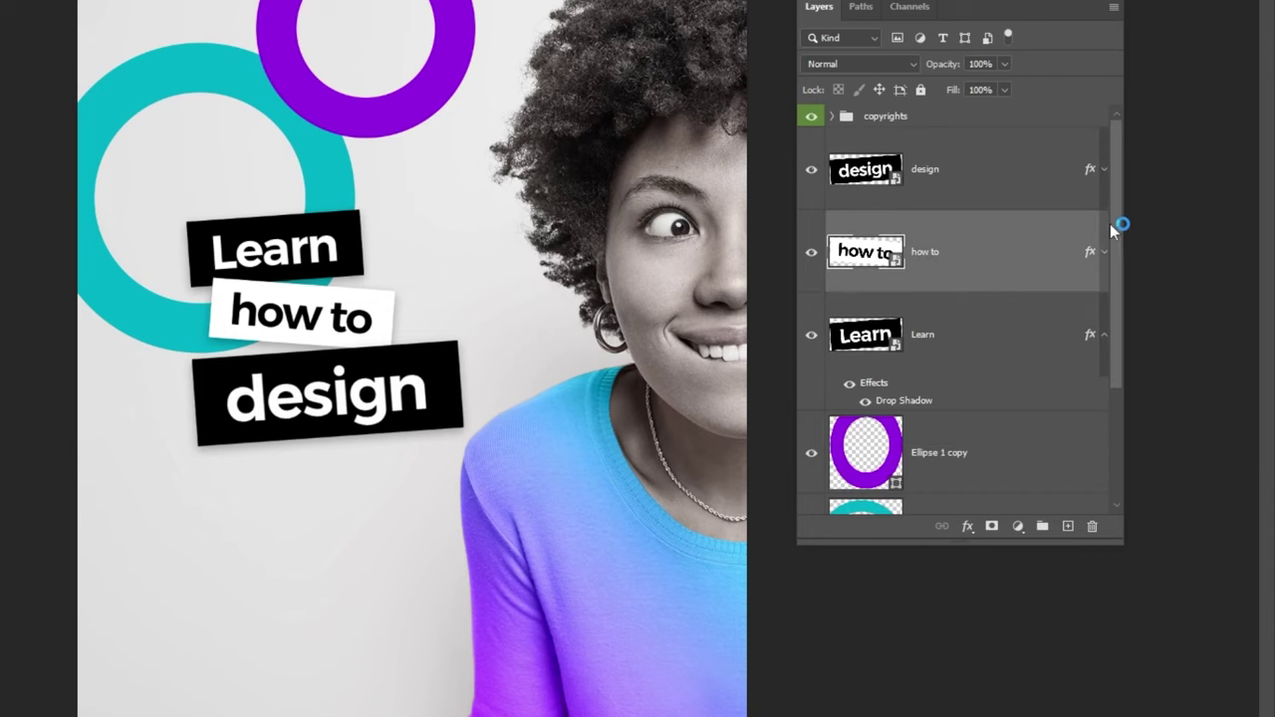
{"action": "left_click", "coordinate": [1104, 334]}
Group the three word label layers as "texts" and give the group a yellow color label
{"action": "left_click", "coordinate": [1014, 331]}
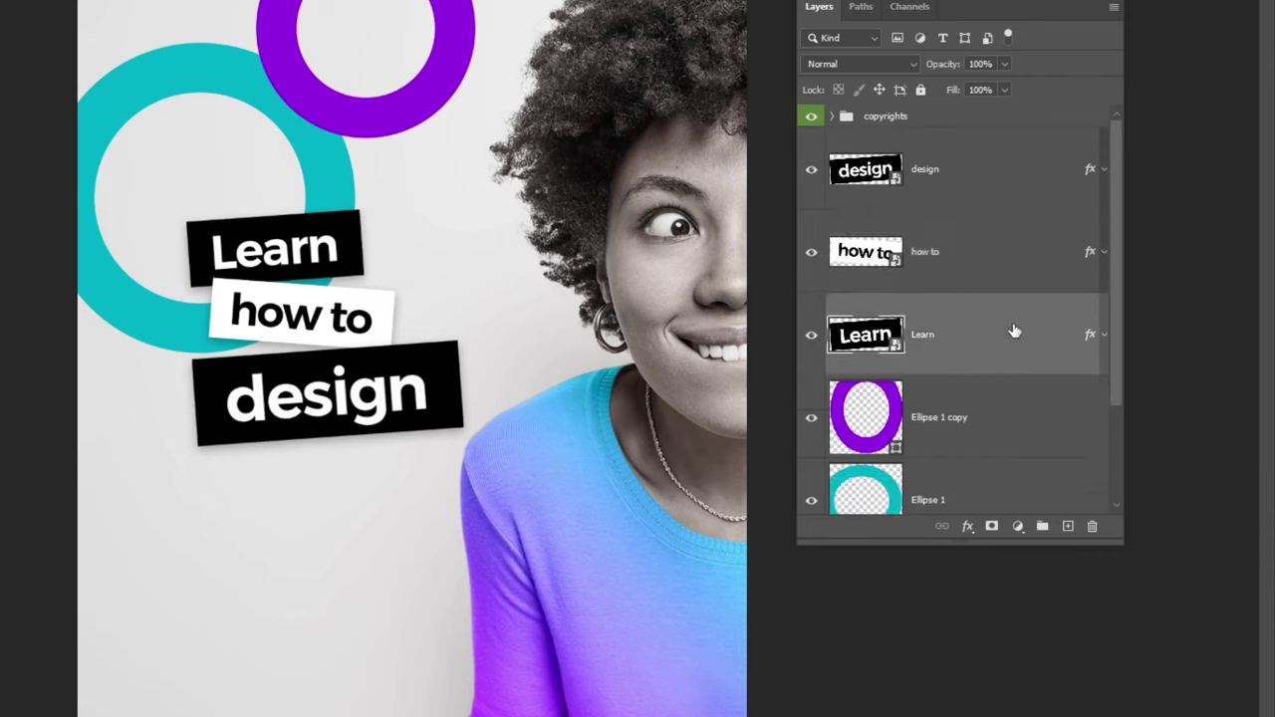
{"action": "left_click", "coordinate": [995, 185], "text": "shift"}
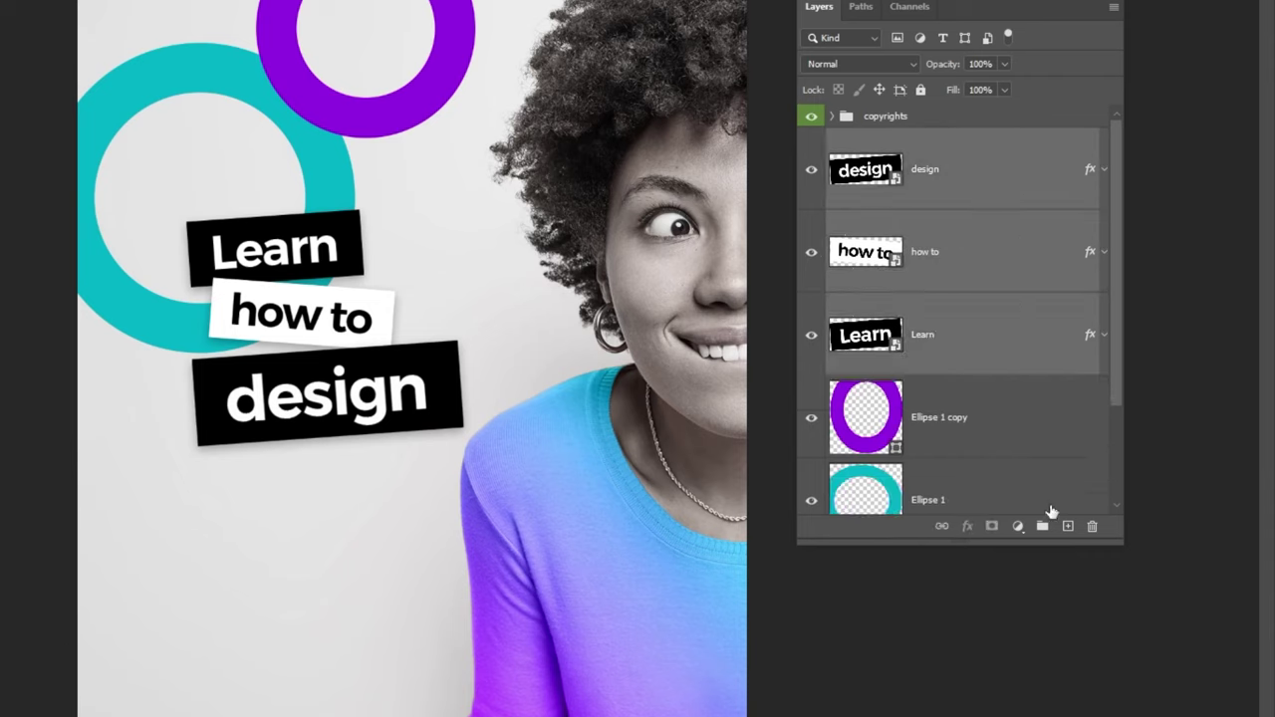
{"action": "left_click", "coordinate": [1043, 527]}
{"action": "double_click", "coordinate": [879, 140]}
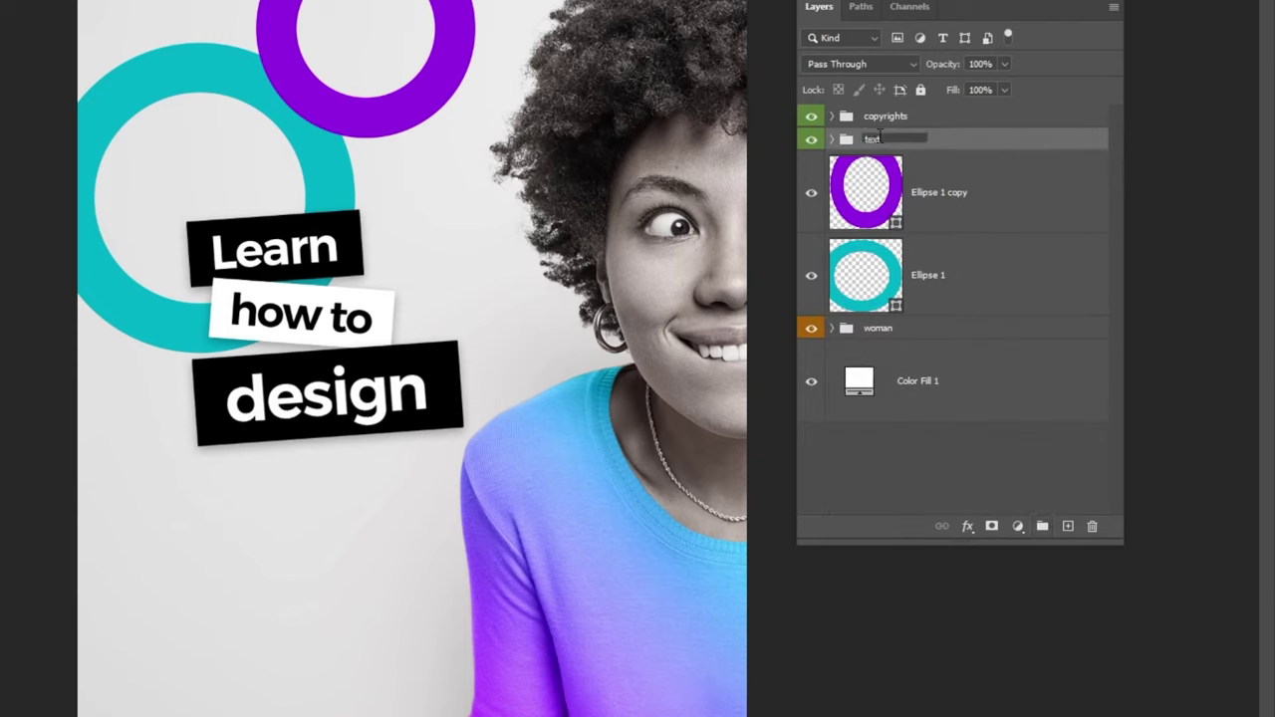
{"action": "key", "text": "Return"}
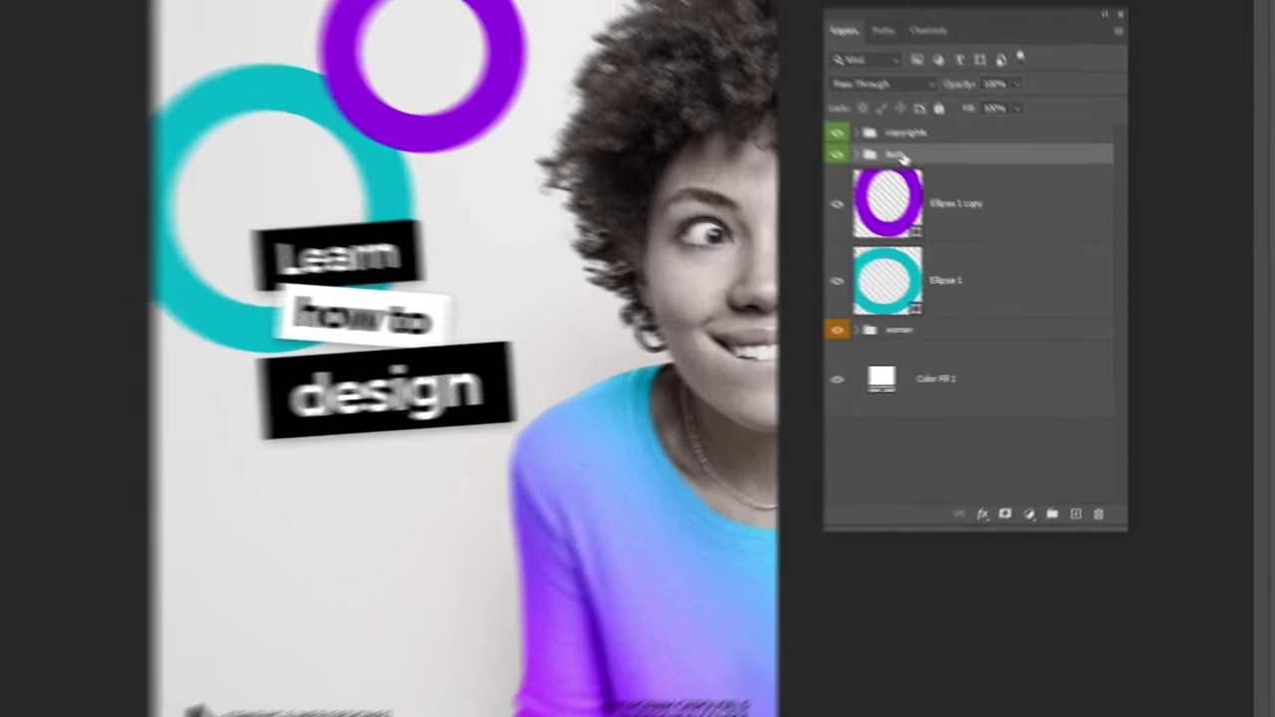
{"action": "right_click", "coordinate": [916, 141]}
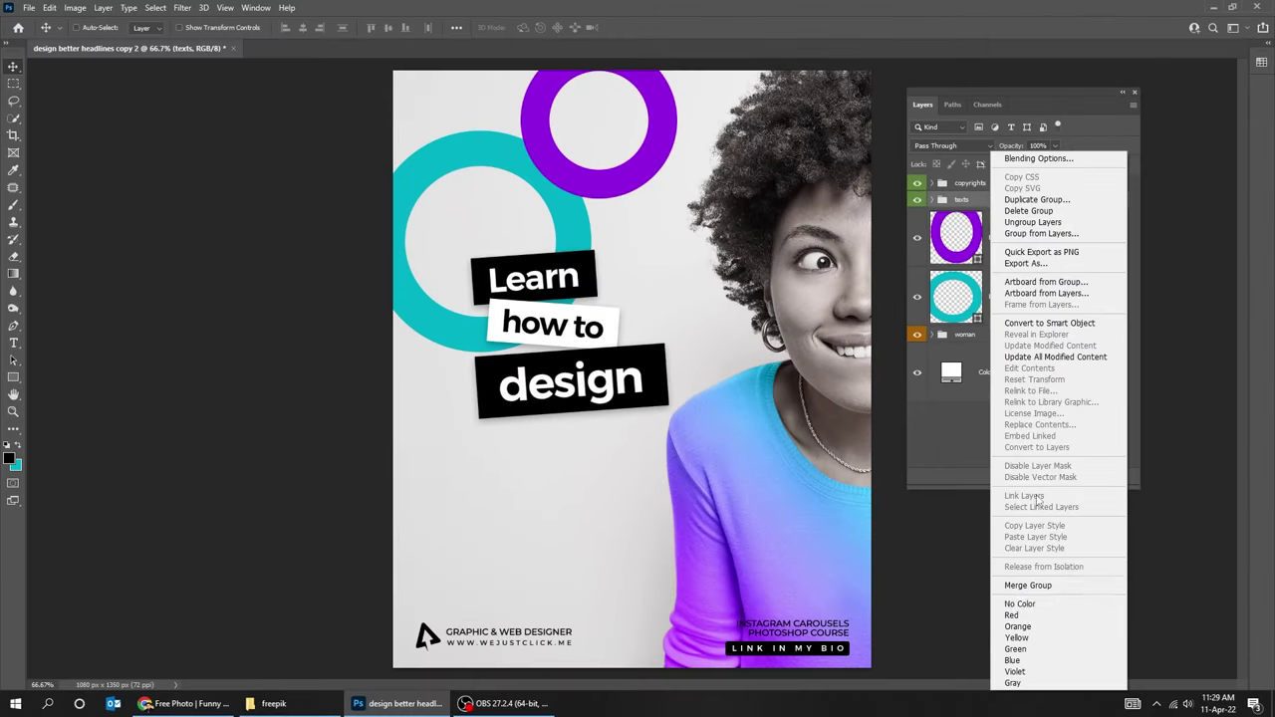
{"action": "left_click", "coordinate": [1046, 639]}
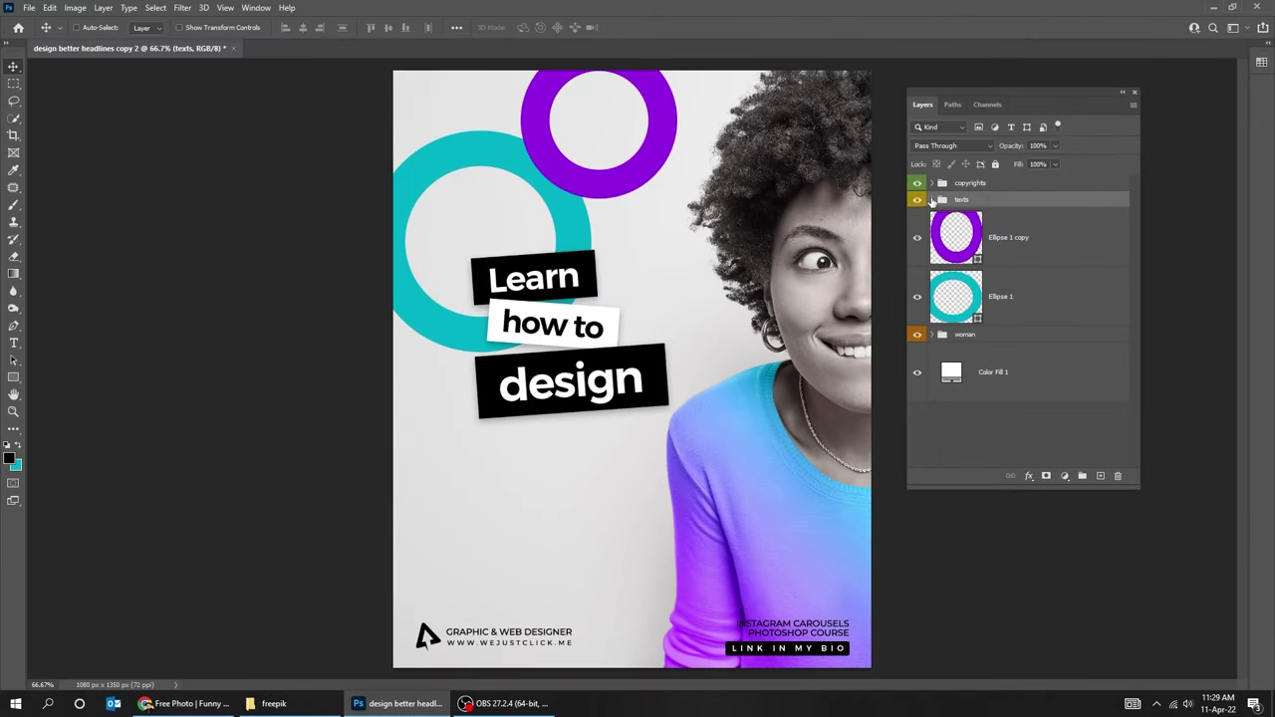
Duplicate the "how to" layer in the texts group as a new smart object via copy and place it below "design"
{"action": "left_click", "coordinate": [931, 199]}
{"action": "left_click", "coordinate": [1089, 263]}
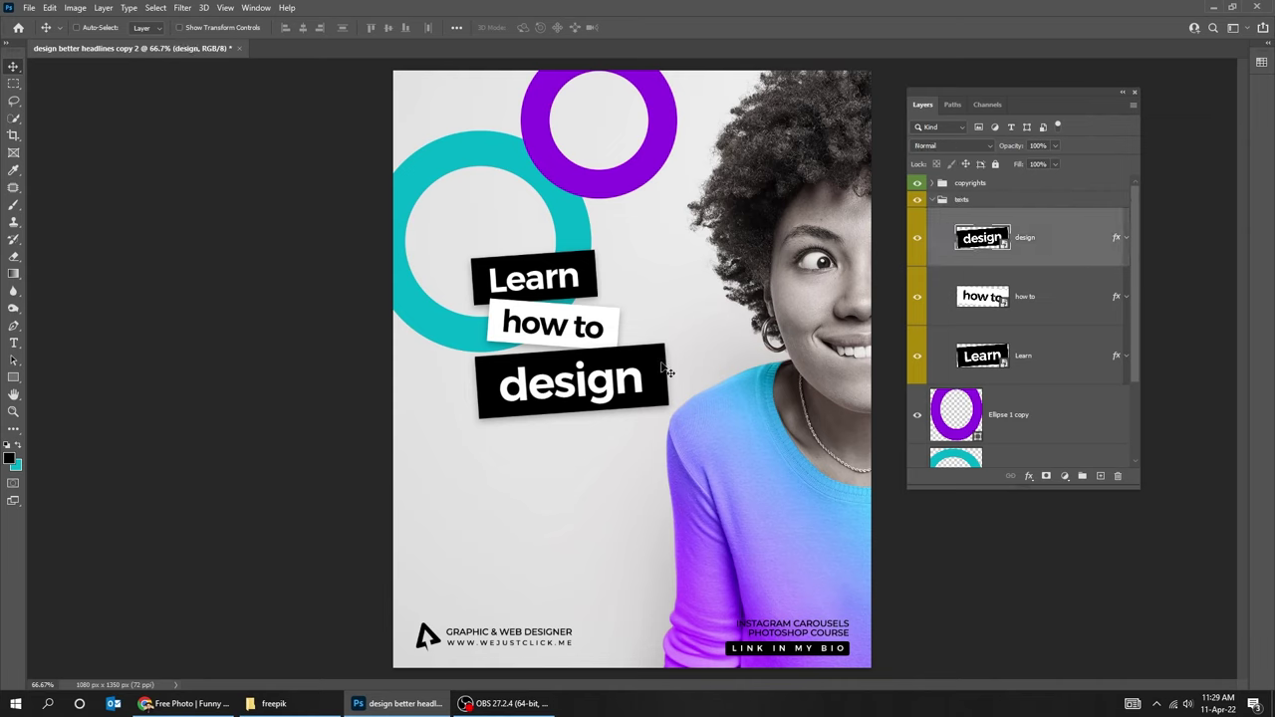
{"action": "left_click", "coordinate": [1026, 297]}
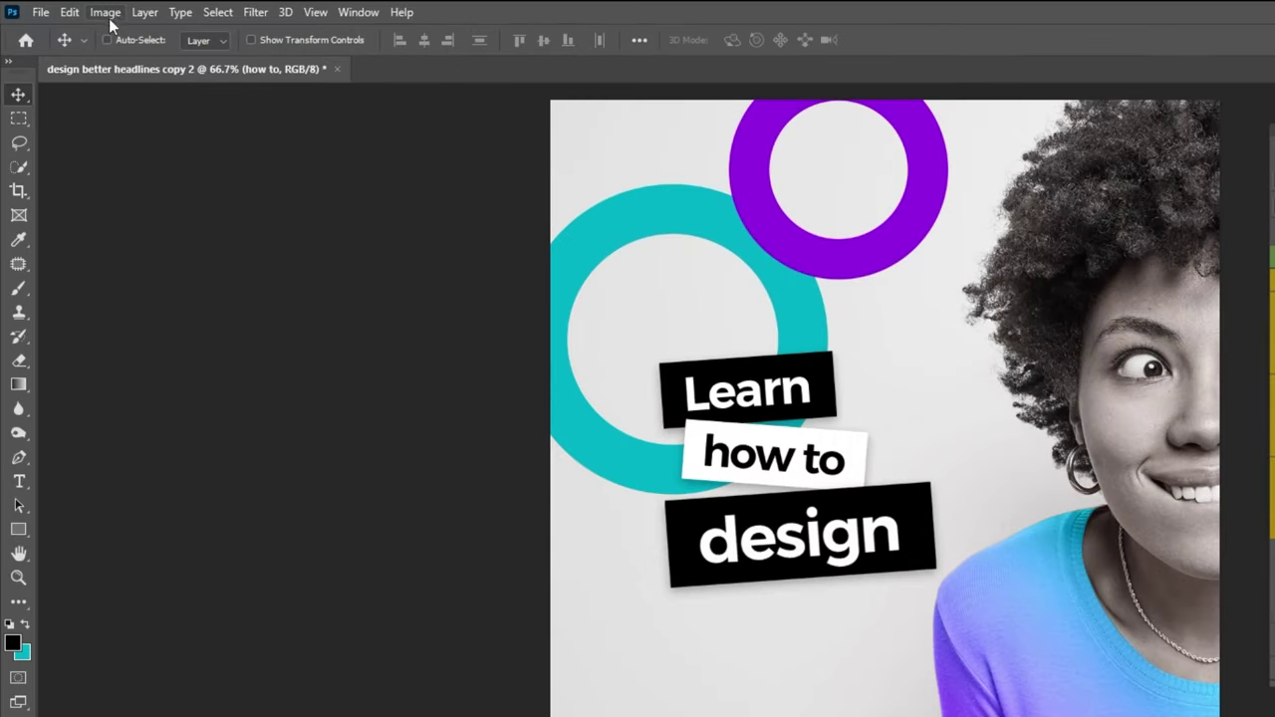
{"action": "left_click", "coordinate": [144, 12]}
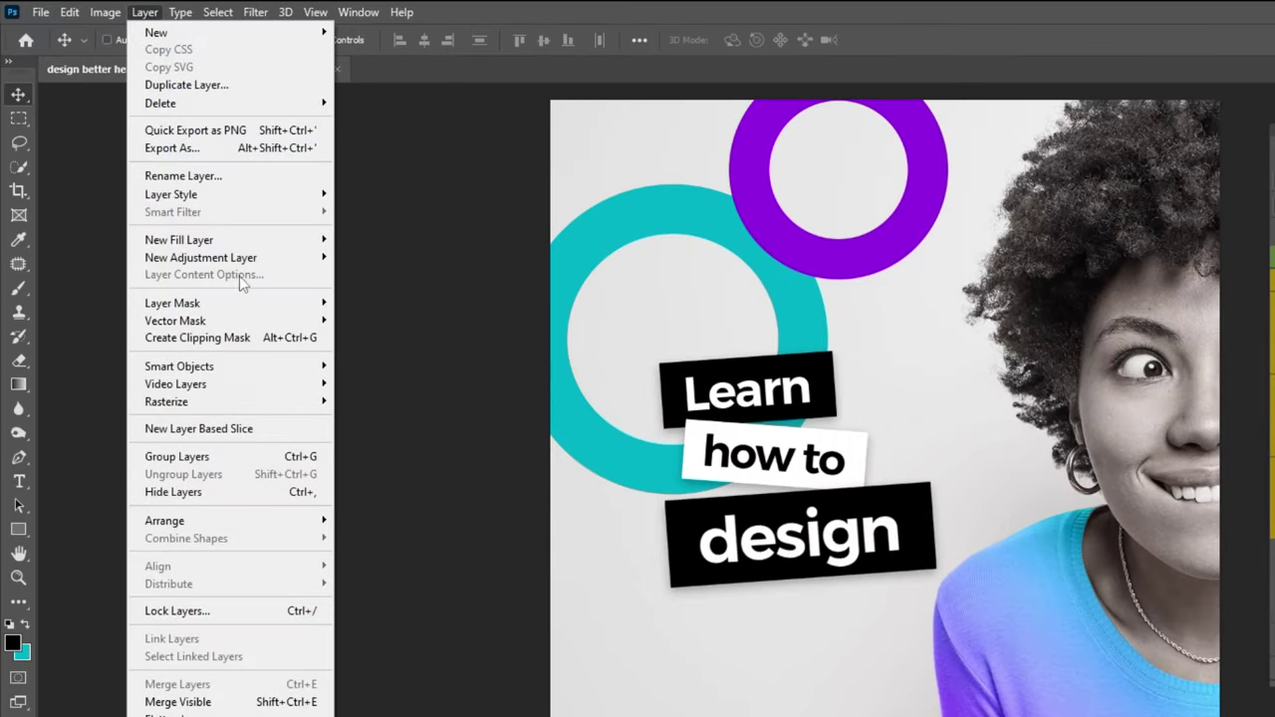
{"action": "mouse_move", "coordinate": [251, 368]}
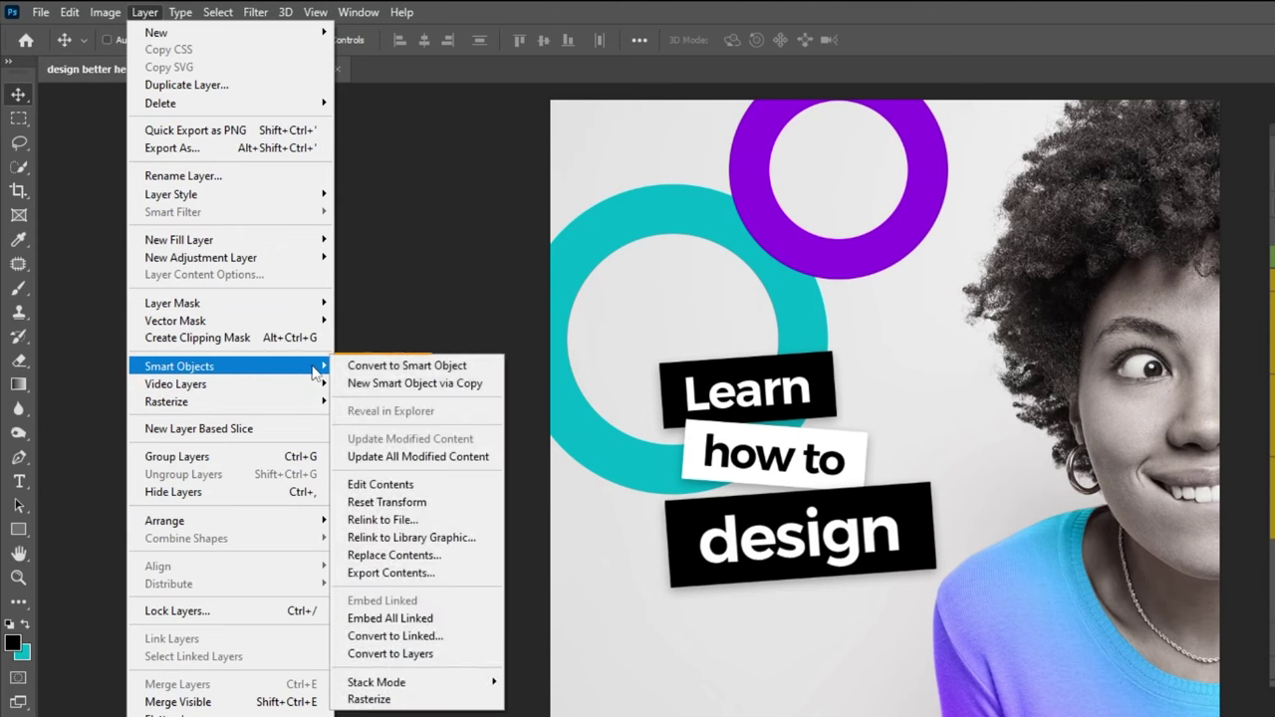
{"action": "left_click", "coordinate": [409, 383]}
{"action": "left_click_drag", "start_coordinate": [811, 484], "coordinate": [833, 646]}
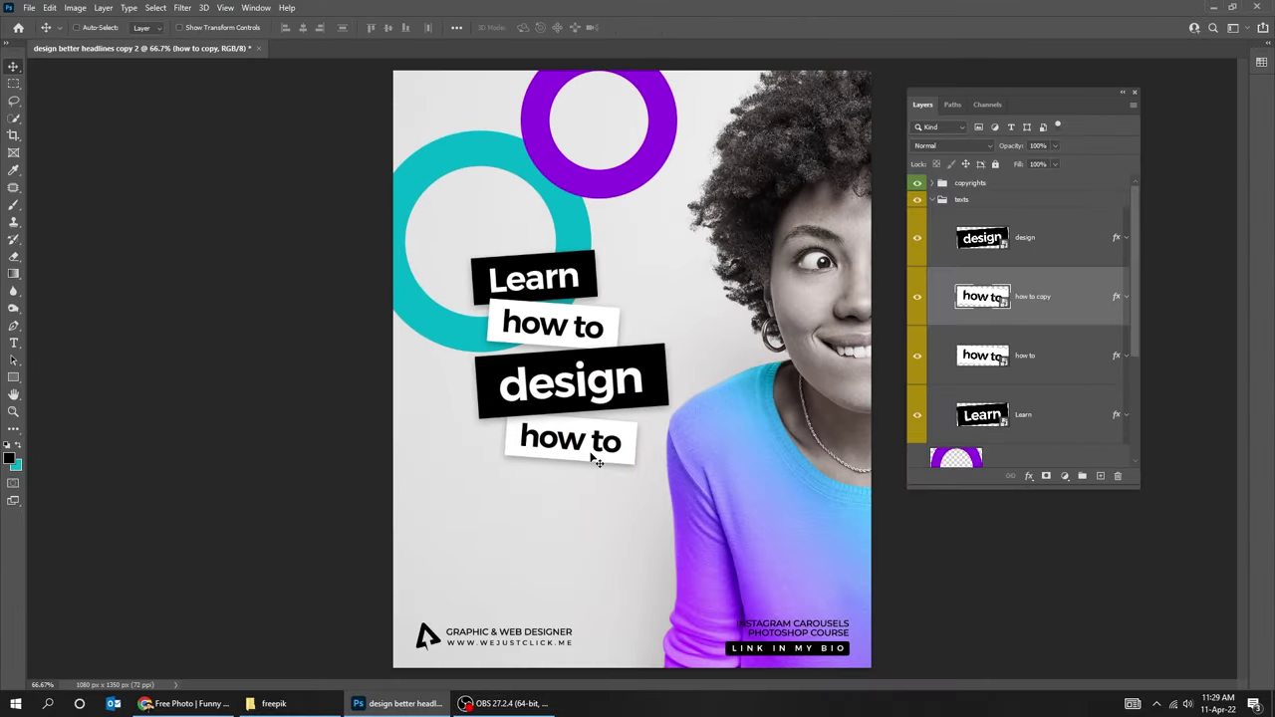
Rotate the copied "how to" label counterclockwise so it slants upward beneath "design"
{"action": "key", "text": "ctrl+t"}
{"action": "left_click_drag", "start_coordinate": [678, 476], "coordinate": [720, 454]}
{"action": "key", "text": "Return"}
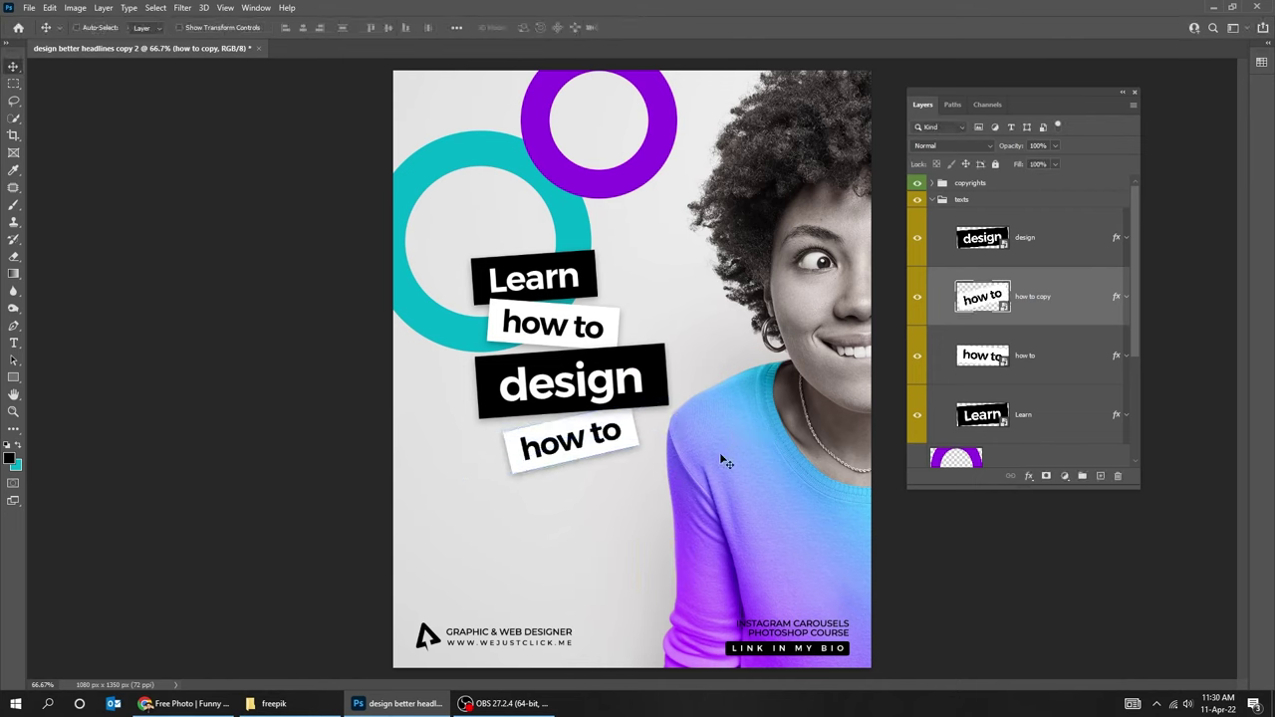
Stack the copied "how to" layer above the "design" layer and enlarge it slightly, overlapping the lower edge of "design"
{"action": "left_click_drag", "start_coordinate": [1065, 310], "coordinate": [1054, 242]}
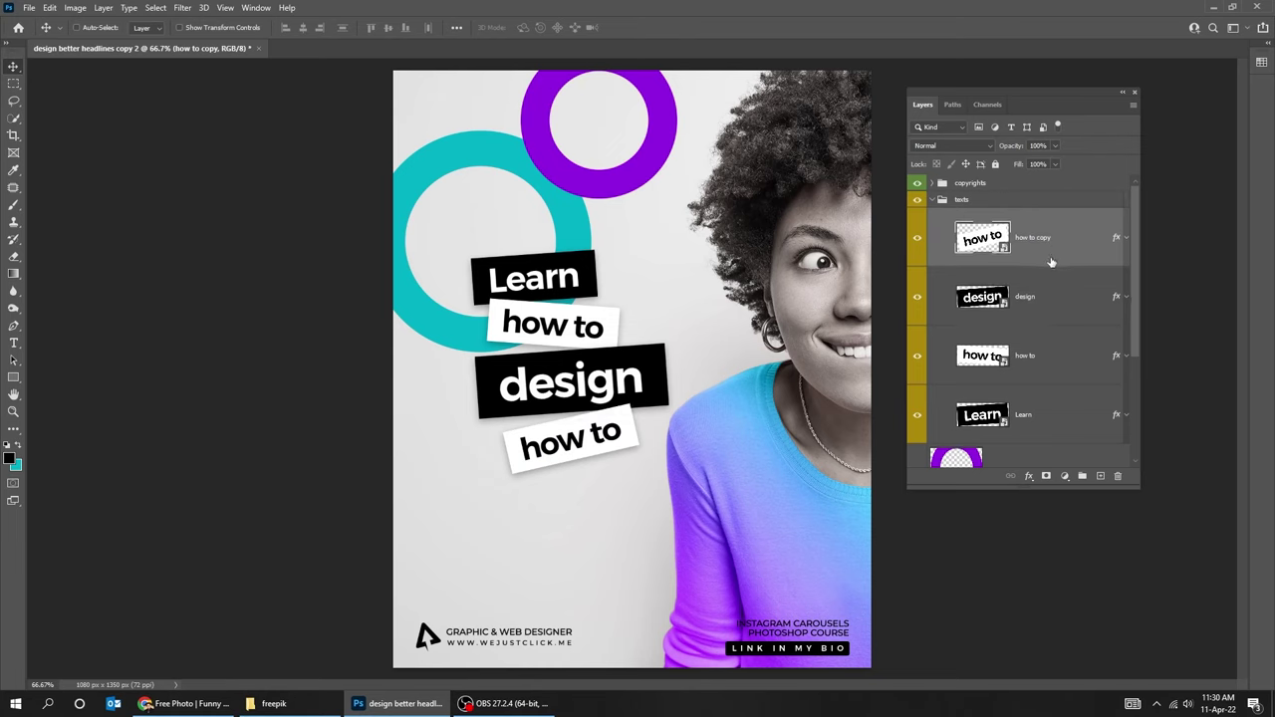
{"action": "mouse_move", "coordinate": [573, 471]}
{"action": "left_mouse_down"}
{"action": "mouse_move", "coordinate": [578, 443]}
{"action": "mouse_move", "coordinate": [584, 463]}
{"action": "left_mouse_up"}
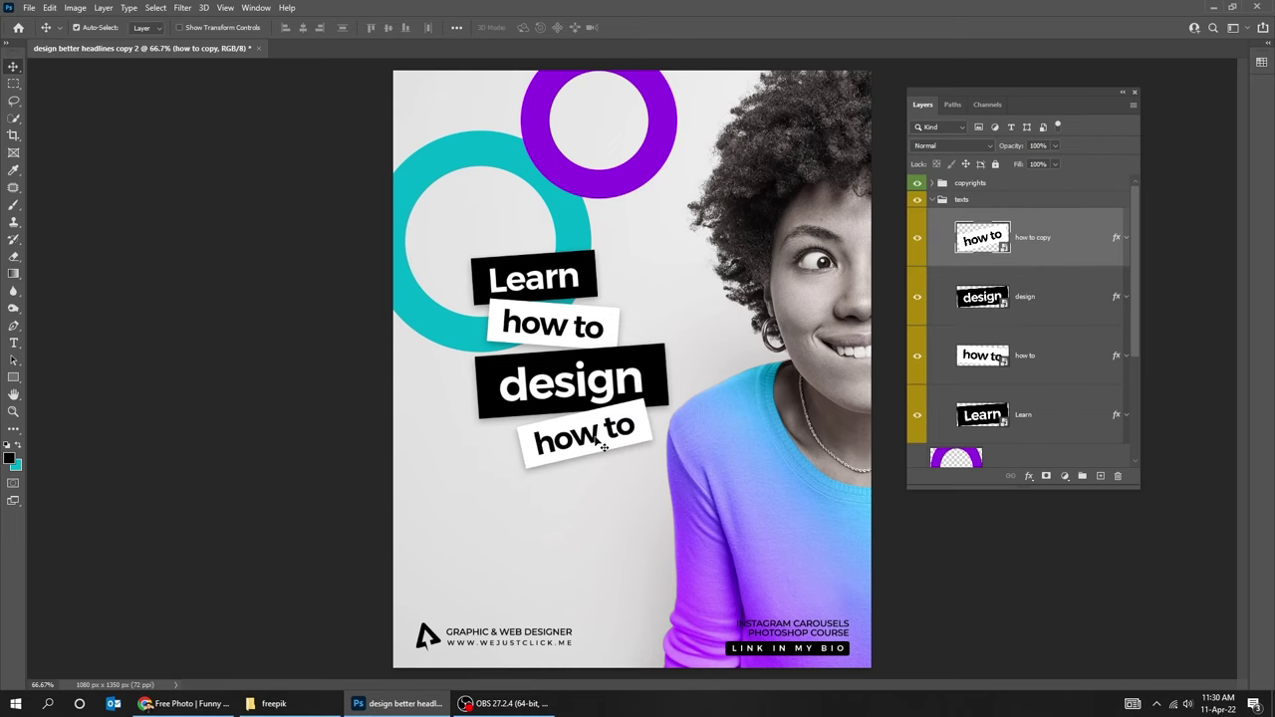
{"action": "key", "text": "ctrl+t"}
{"action": "key", "text": "Return"}
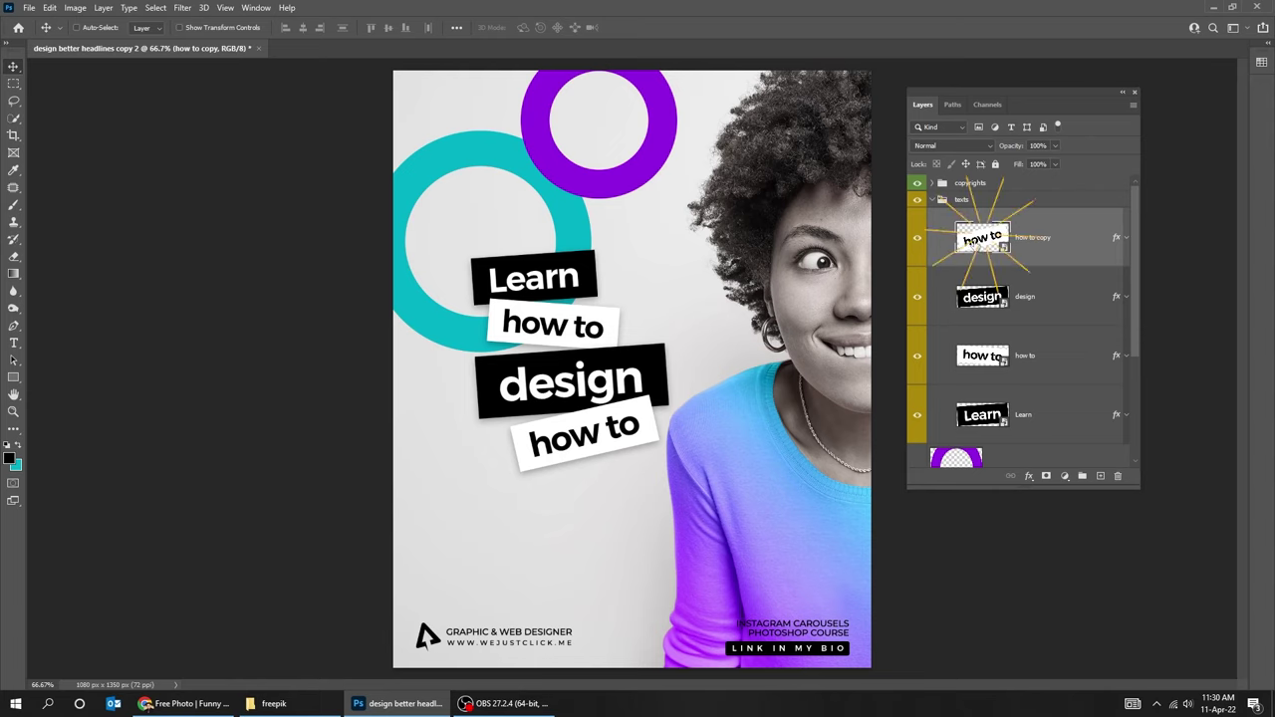
Replace the text in the copied label's smart object with "better", then save and close it
{"action": "double_click", "coordinate": [983, 242]}
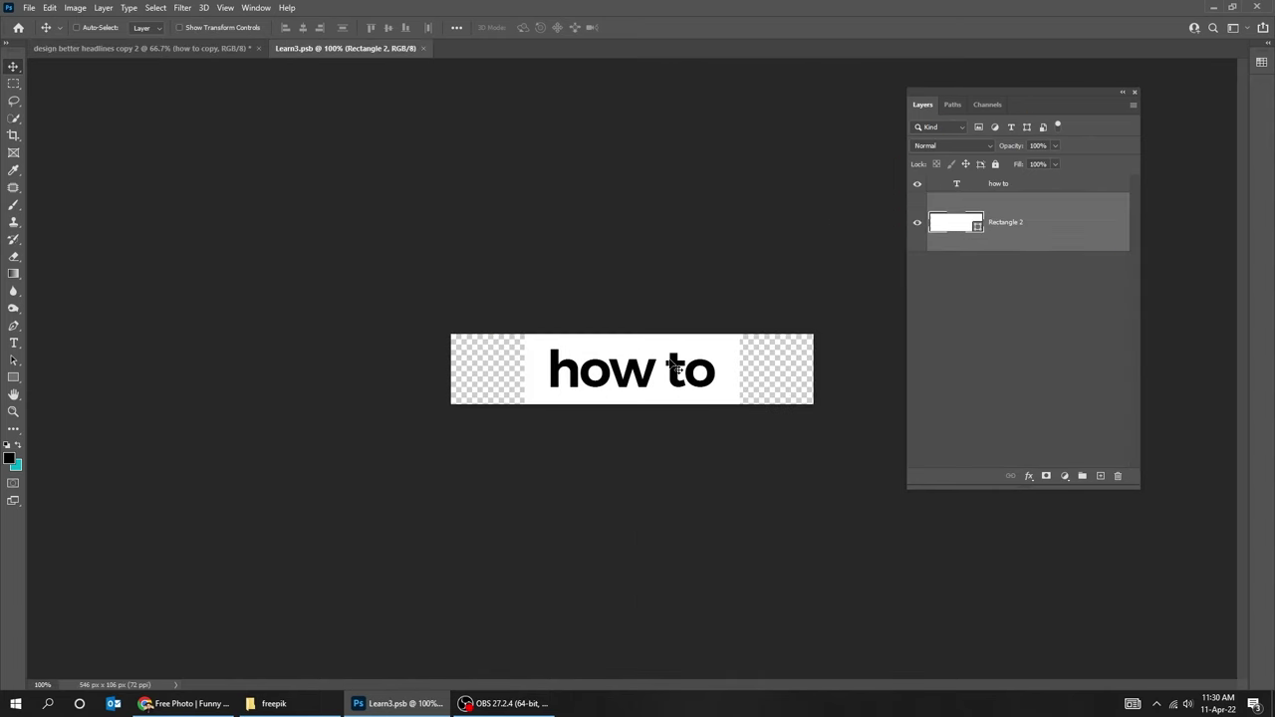
{"action": "key", "text": "t"}
{"action": "key", "text": "ctrl+a"}
{"action": "type", "text": "better"}
{"action": "key", "text": "ctrl+Return"}
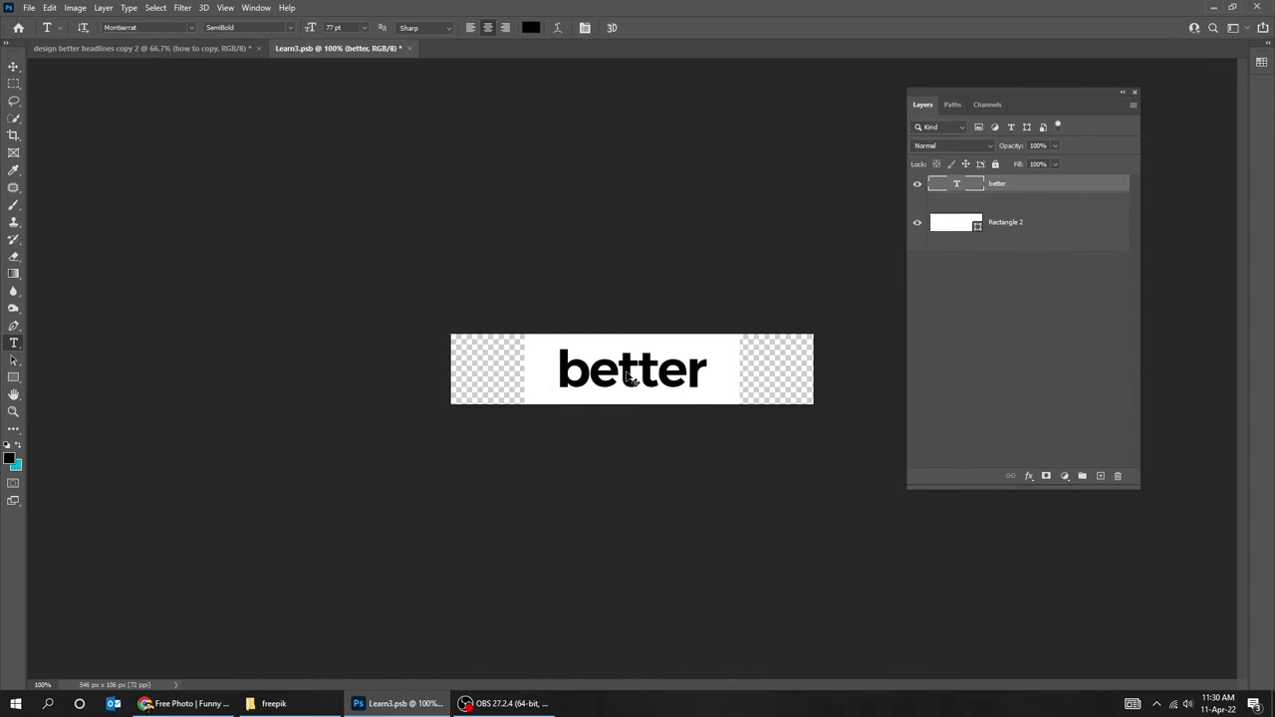
{"action": "key", "text": "ctrl+s"}
{"action": "key", "text": "ctrl+w"}
{"action": "key", "text": "v"}
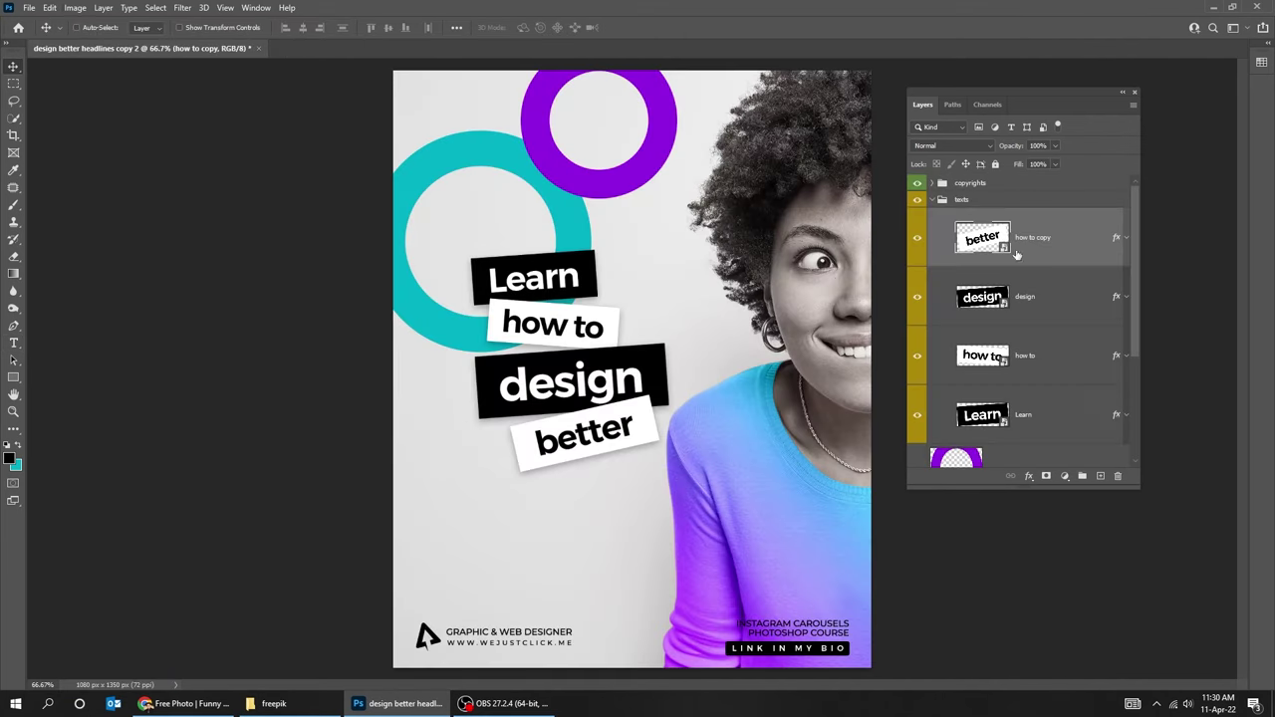
Duplicate the "better" label as a new smart object via copy and place it beneath the original
{"action": "left_click", "coordinate": [100, 8]}
{"action": "mouse_move", "coordinate": [199, 262]}
{"action": "left_click", "coordinate": [319, 283]}
{"action": "left_click_drag", "start_coordinate": [562, 438], "coordinate": [553, 488]}
Enlarge the lower "better" label to about the width of "design" and reduce its tilt
{"action": "key", "text": "ctrl+t"}
{"action": "mouse_move", "coordinate": [648, 518]}
{"action": "left_mouse_down"}
{"action": "mouse_move", "coordinate": [732, 483]}
{"action": "mouse_move", "coordinate": [666, 520]}
{"action": "left_mouse_up"}
{"action": "key", "text": "Return"}
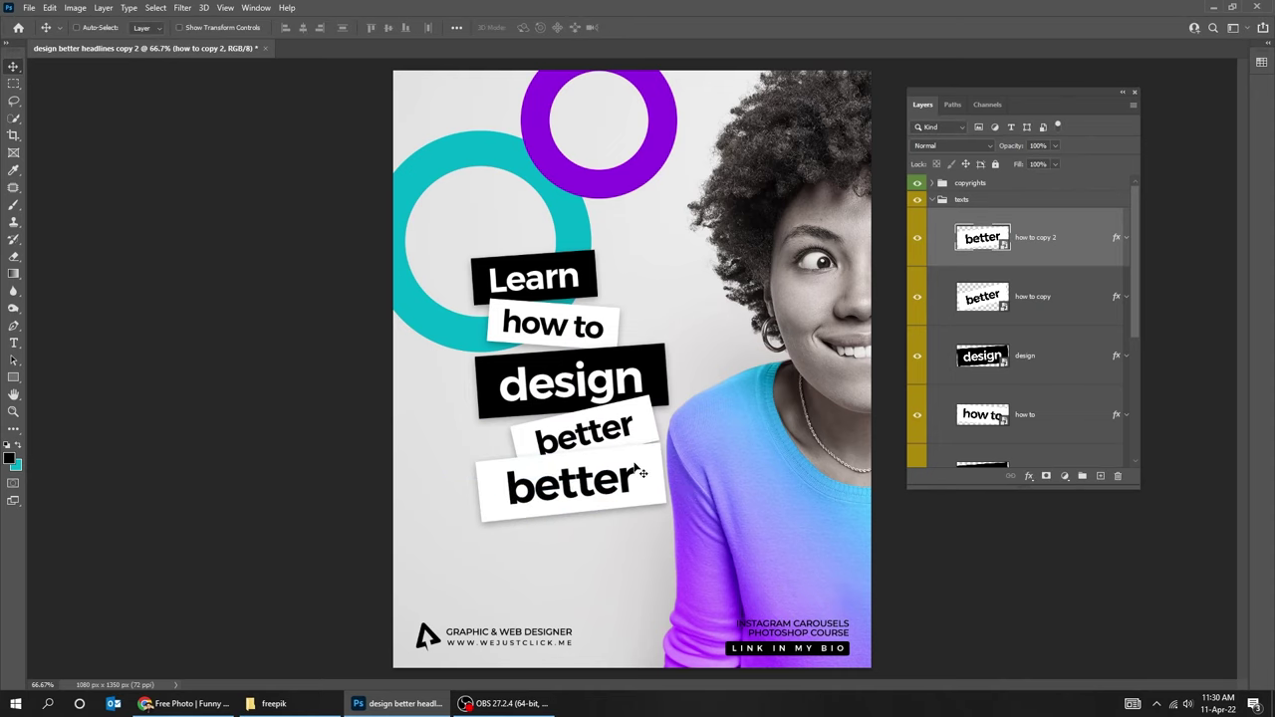
Replace the word "better" with "headlines" inside the lowest label's smart object
{"action": "double_click", "coordinate": [984, 241]}
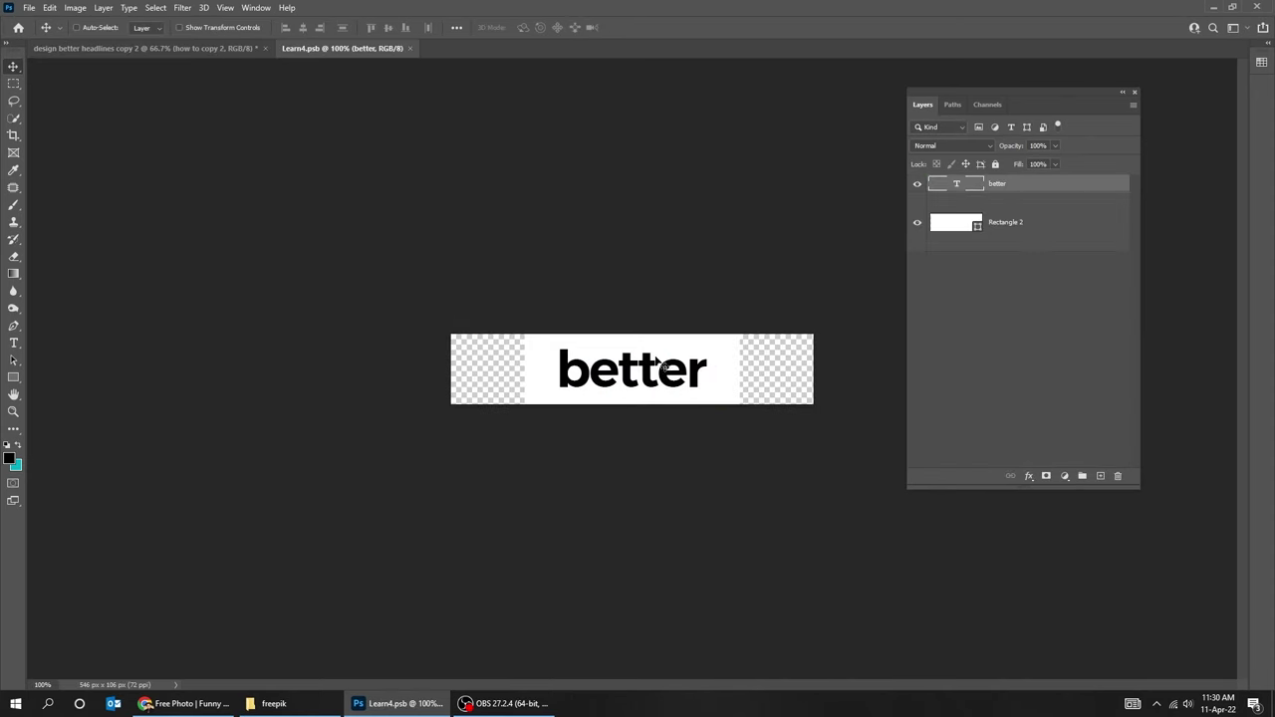
{"action": "double_click", "coordinate": [625, 382]}
{"action": "type", "text": "headlines"}
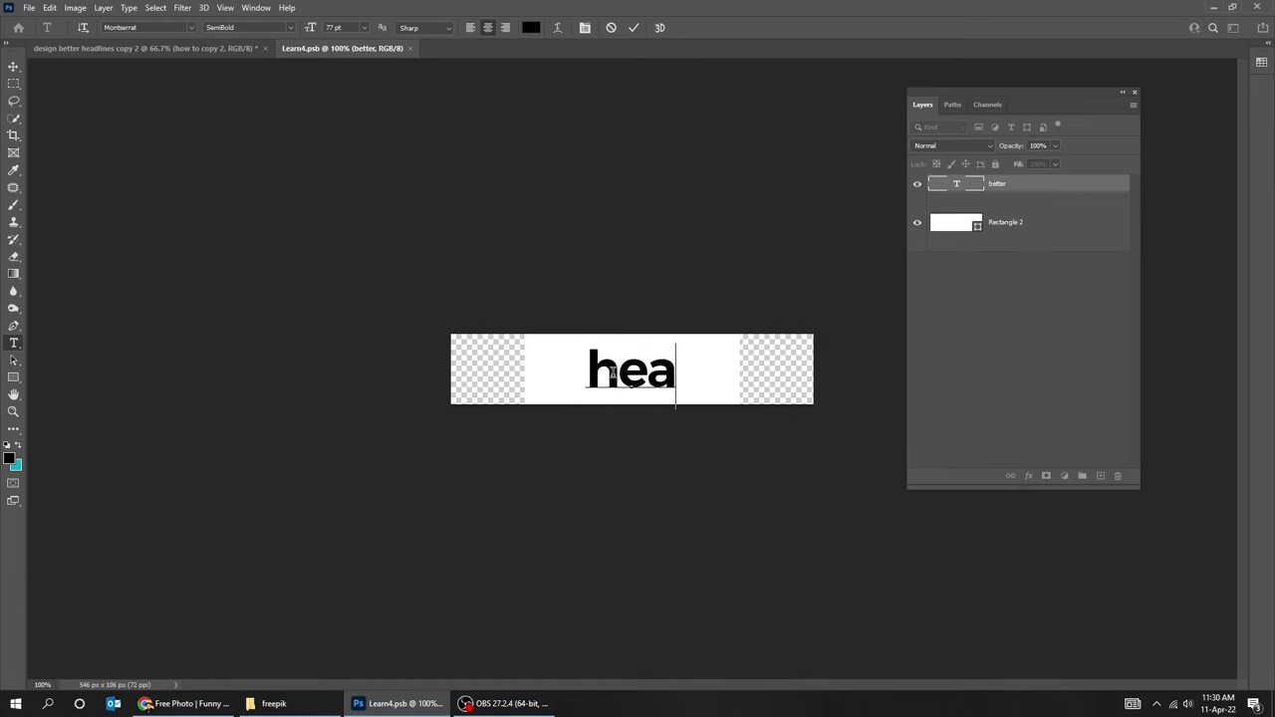
{"action": "key", "text": "ctrl+Return"}
Widen the white rectangle behind "headlines" evenly on both sides to about 134% of its width
{"action": "left_click", "coordinate": [1011, 228]}
{"action": "key", "text": "ctrl+t"}
{"action": "left_click_drag", "start_coordinate": [741, 368], "coordinate": [776, 371]}
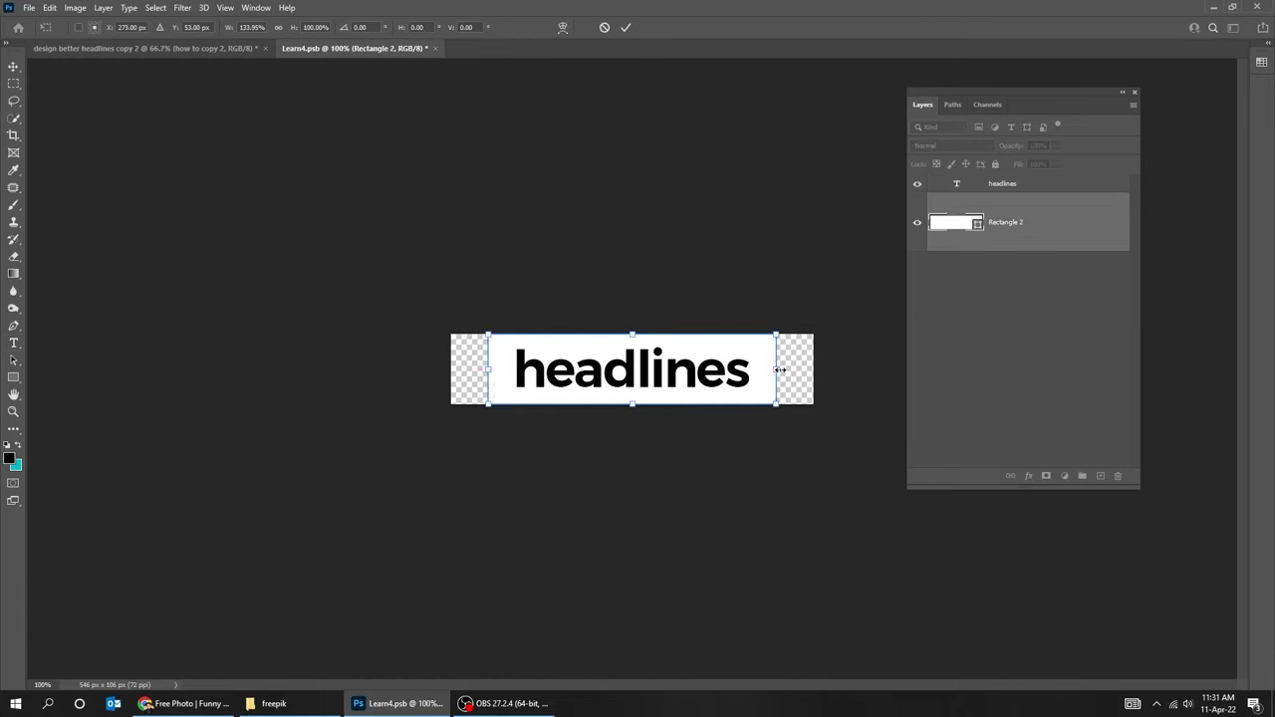
{"action": "key", "text": "Return"}
Change the fill of the rectangle behind "headlines" to purple 9305e2
{"action": "left_click", "coordinate": [13, 361]}
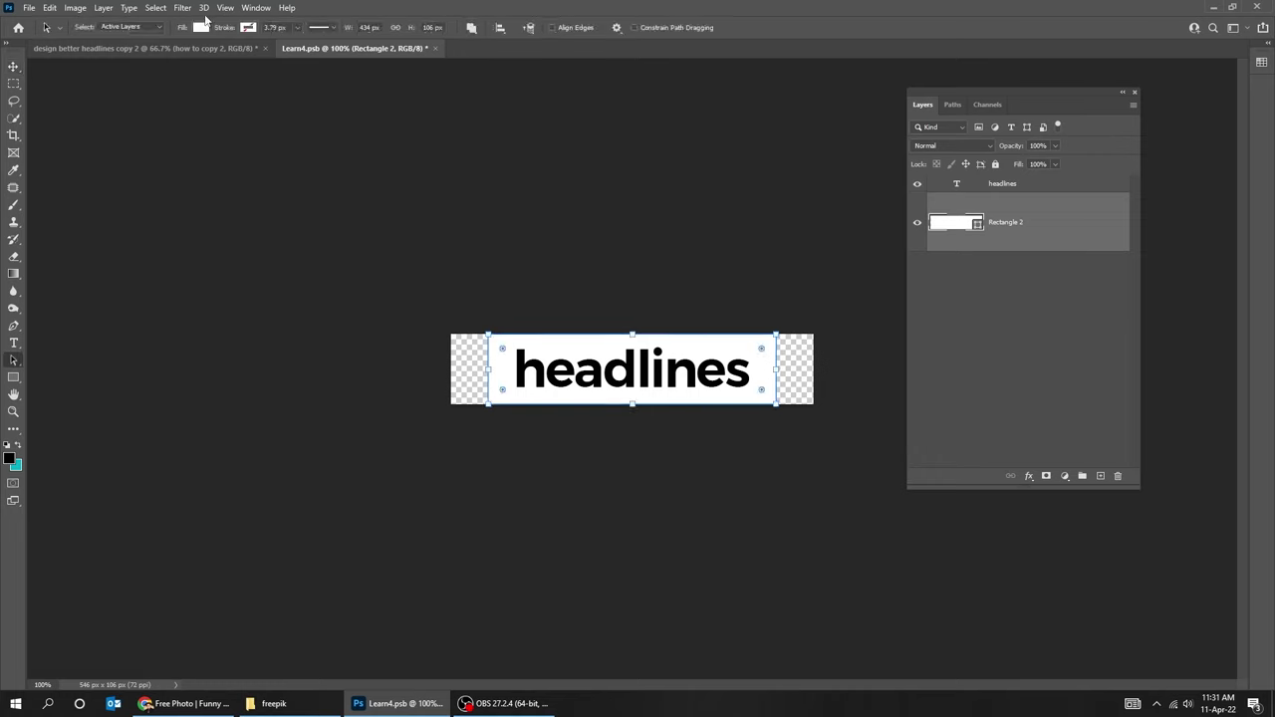
{"action": "left_click", "coordinate": [201, 27]}
{"action": "left_click", "coordinate": [117, 98]}
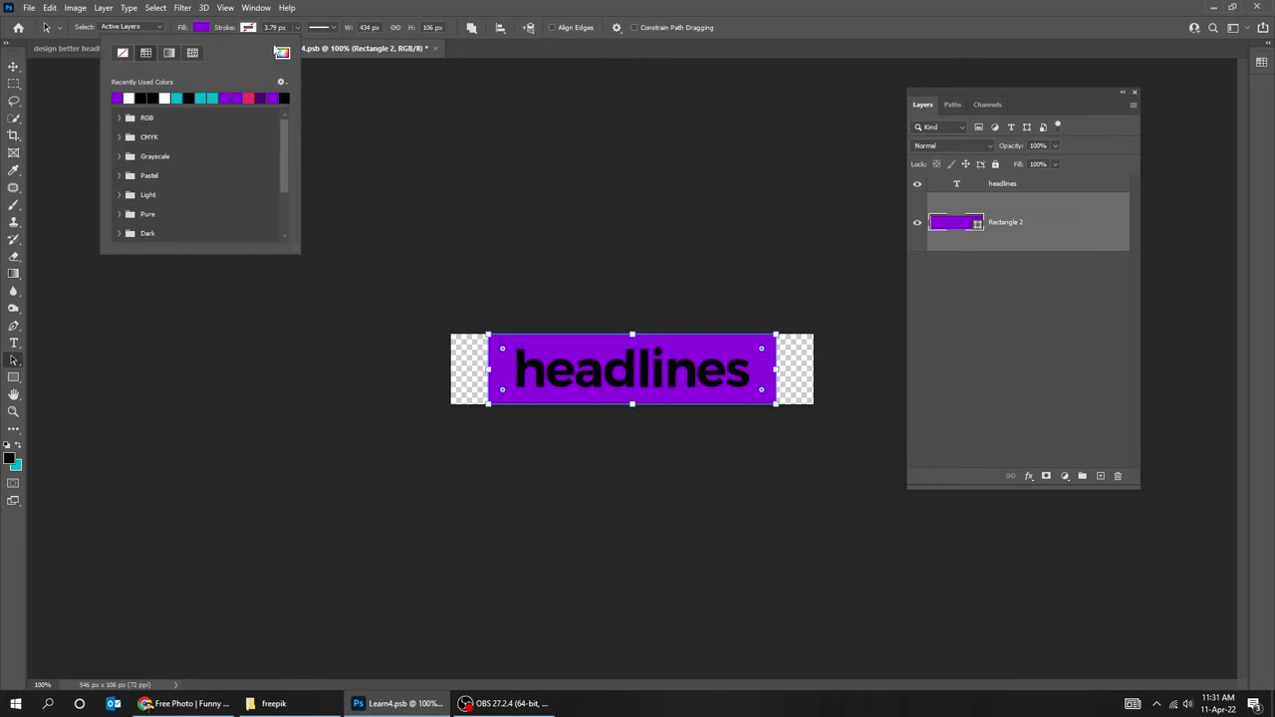
{"action": "left_click", "coordinate": [282, 53]}
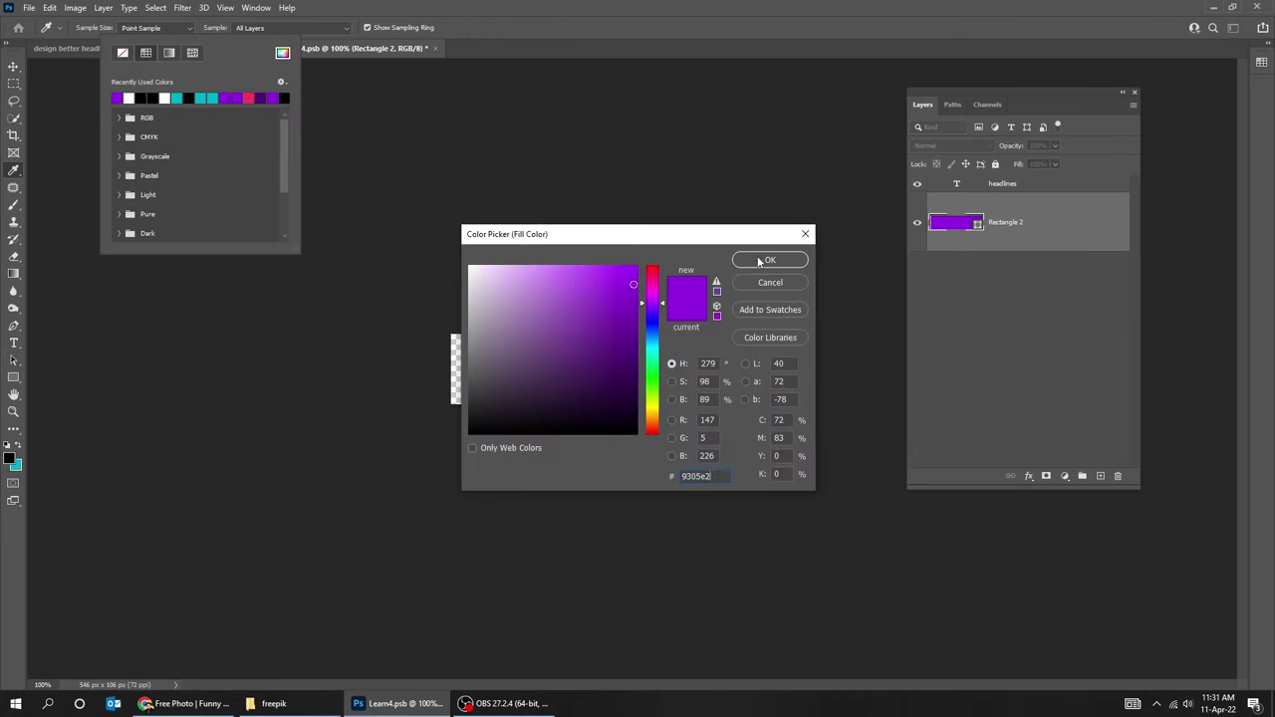
{"action": "left_click", "coordinate": [767, 260]}
{"action": "key", "text": "Escape"}
Change the color of the "headlines" text to white ffffff
{"action": "left_click", "coordinate": [13, 343]}
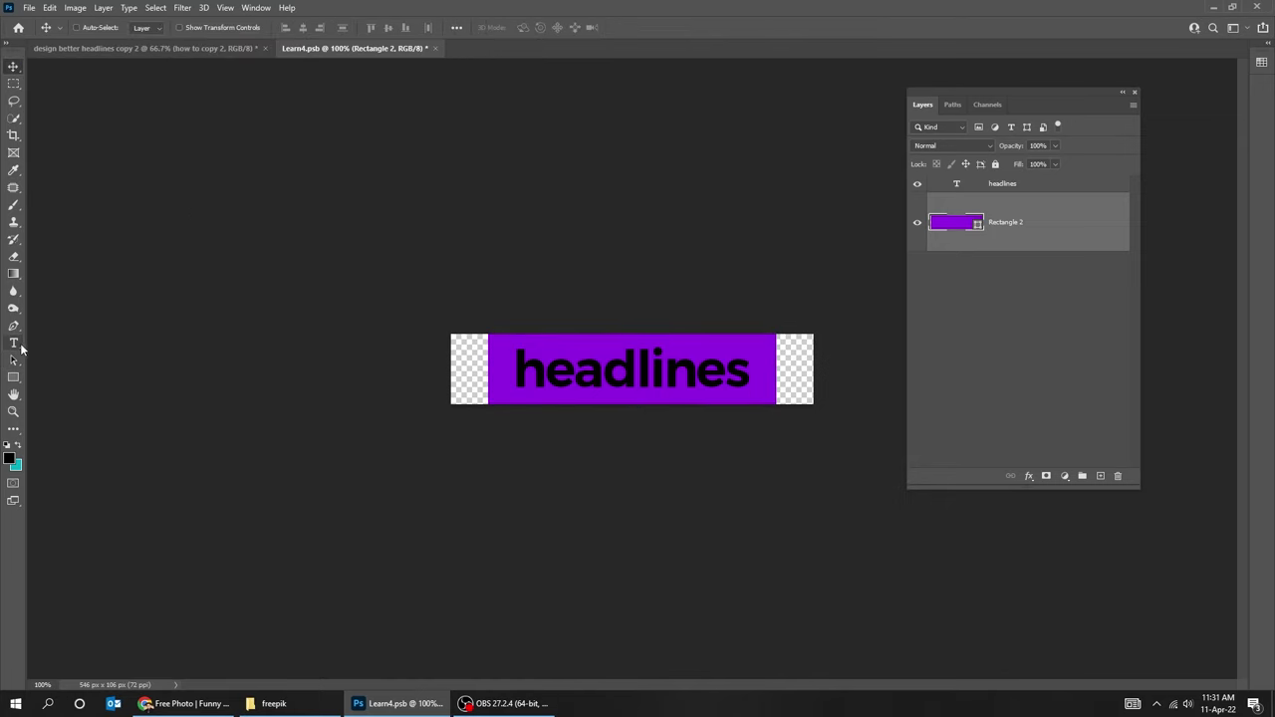
{"action": "left_click", "coordinate": [1032, 189]}
{"action": "left_click", "coordinate": [531, 27]}
{"action": "type", "text": "ffffff"}
{"action": "left_click", "coordinate": [767, 260]}
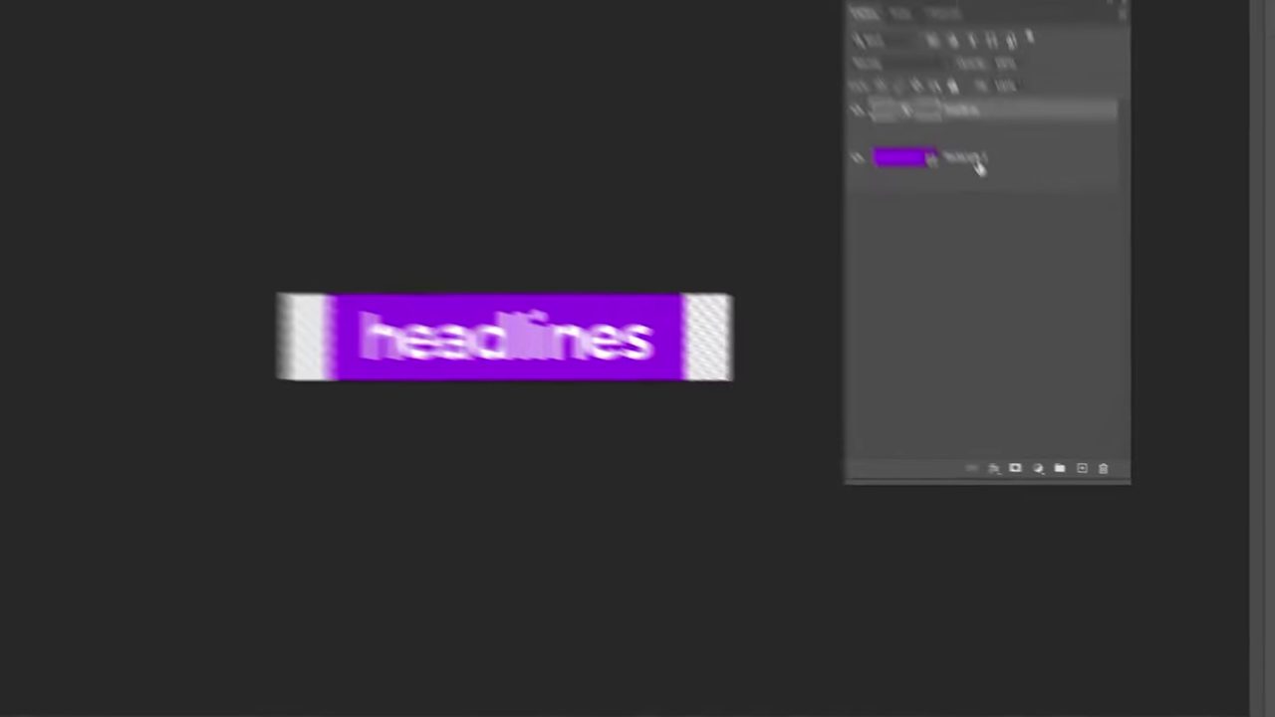
Add a white Outer Glow at 49% opacity and 8 px size to "headlines", then save and close the smart object
{"action": "left_click", "coordinate": [966, 464]}
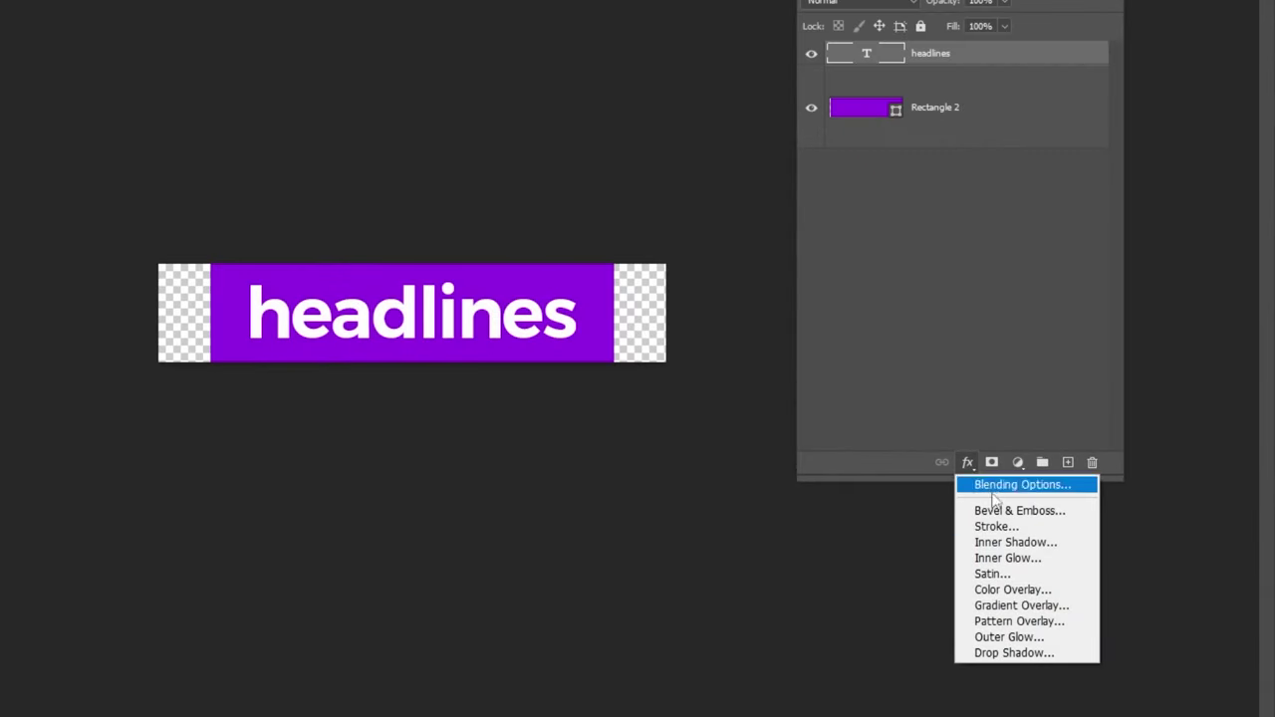
{"action": "left_click", "coordinate": [1046, 637]}
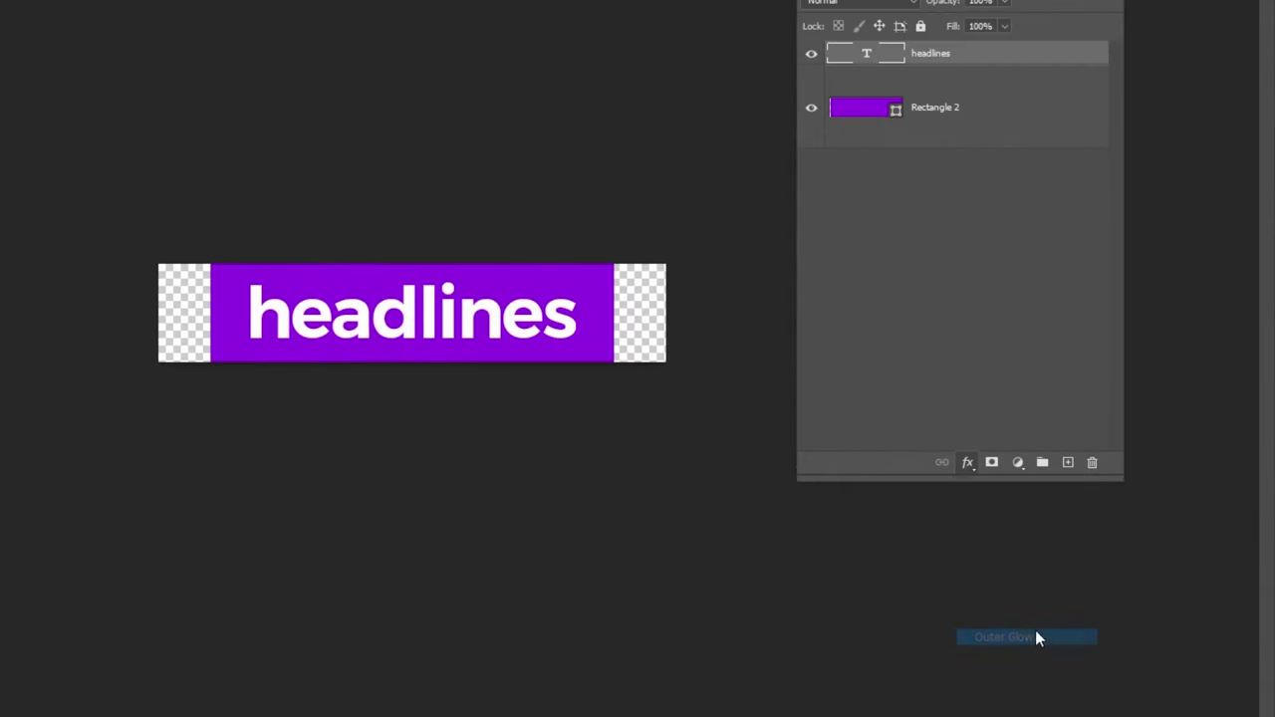
{"action": "left_click_drag", "start_coordinate": [689, 67], "coordinate": [747, 74]}
{"action": "left_click", "coordinate": [886, 203]}
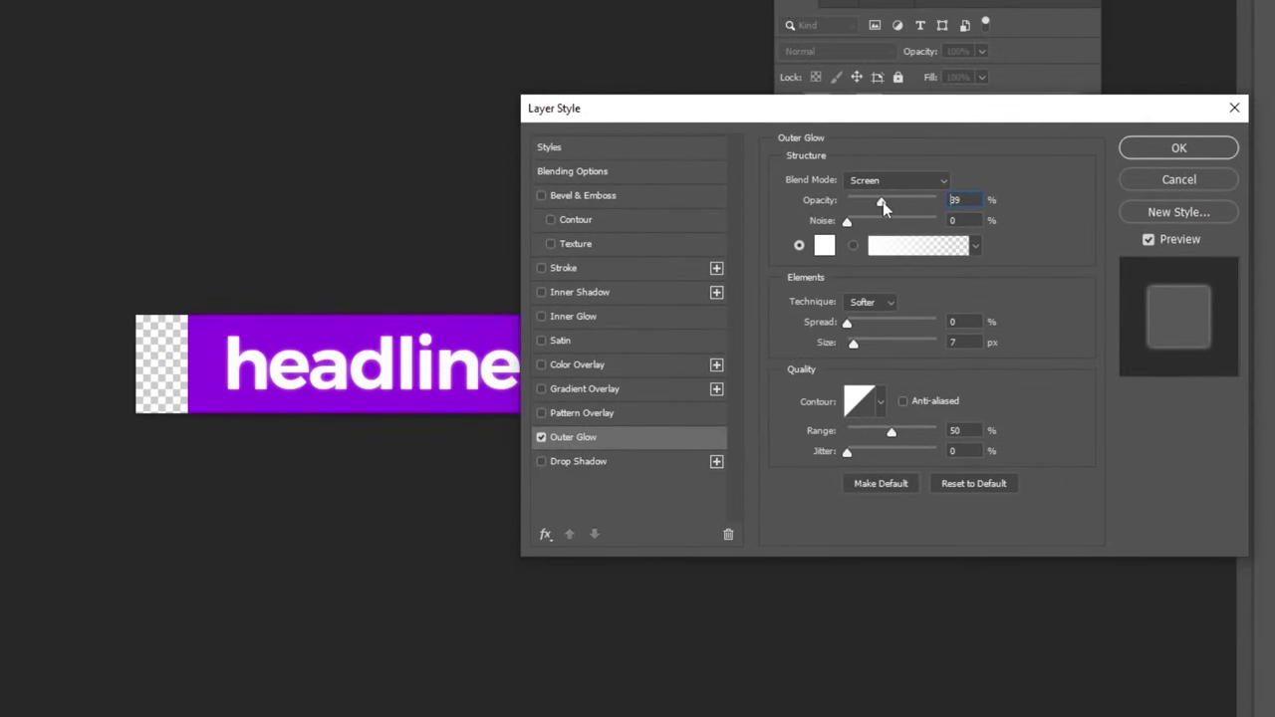
{"action": "left_click", "coordinate": [892, 200]}
{"action": "left_click", "coordinate": [854, 342]}
{"action": "type", "text": "8"}
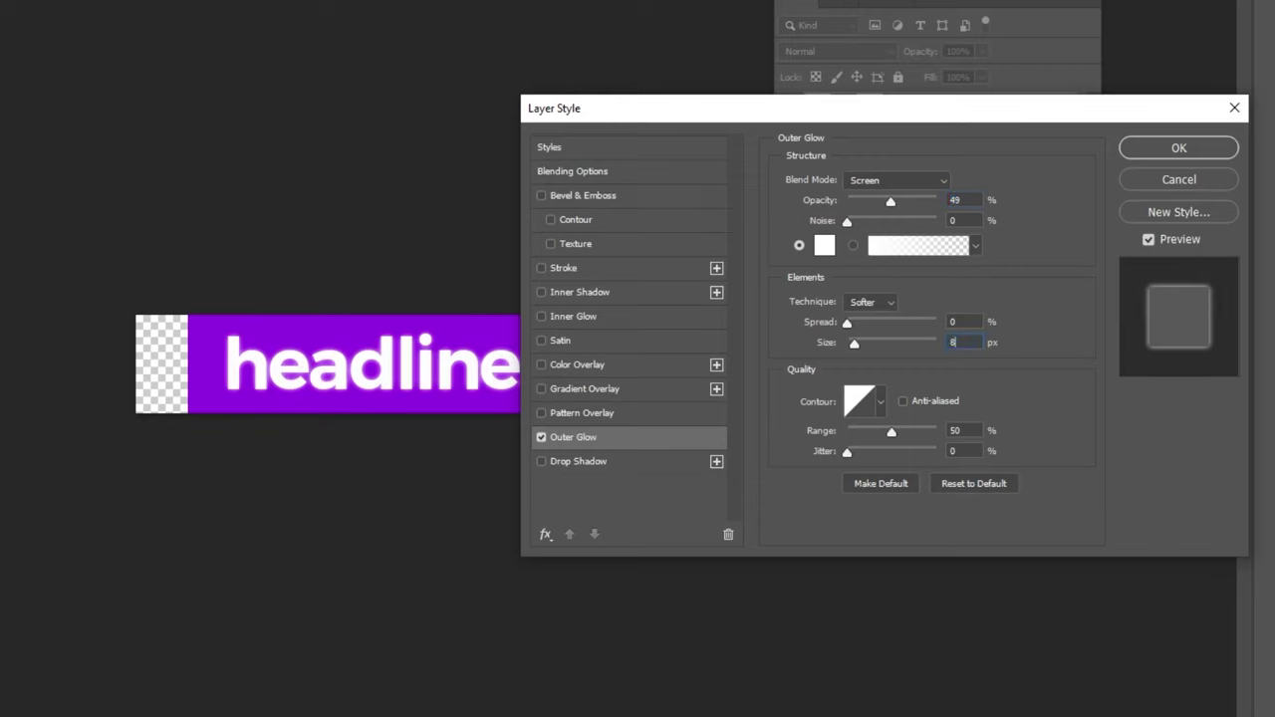
{"action": "left_click", "coordinate": [1151, 151]}
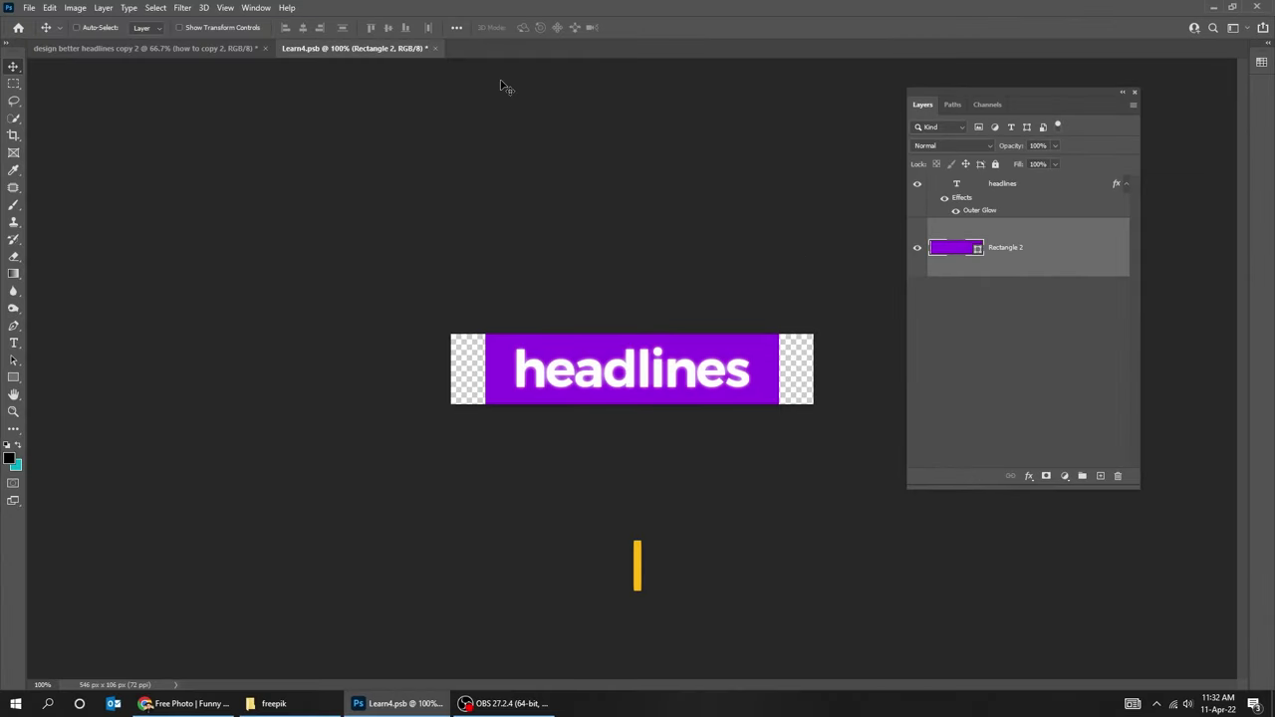
{"action": "key", "text": "ctrl+s"}
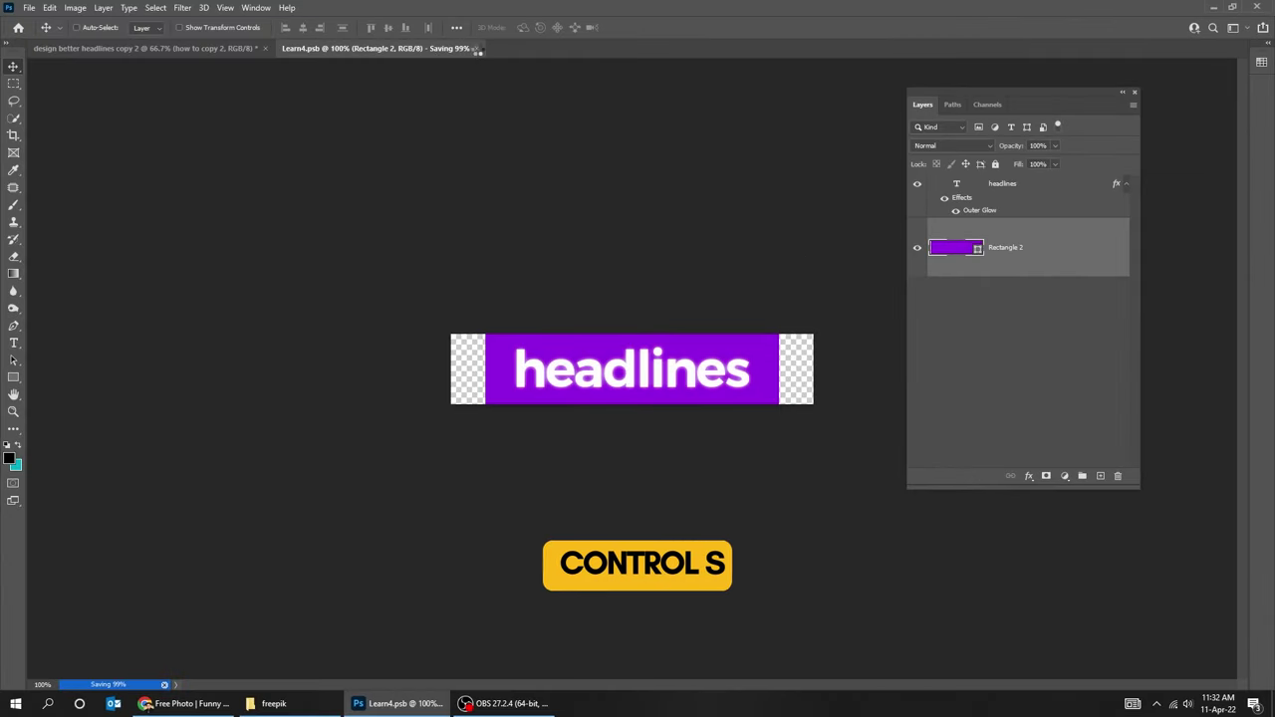
{"action": "left_click", "coordinate": [477, 48]}
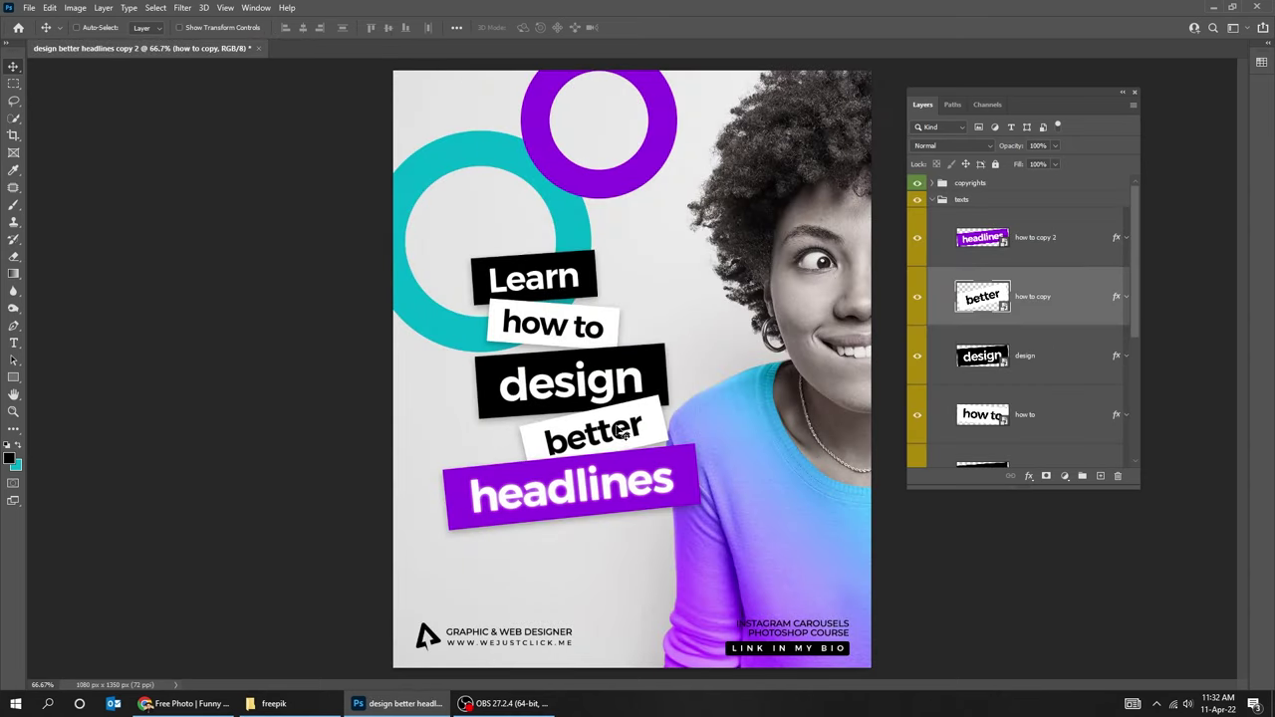
Enlarge all five text labels together and shift individual labels so the tilted stack stays tightly spaced
{"action": "left_click_drag", "start_coordinate": [611, 460], "coordinate": [543, 378]}
{"action": "key", "text": "ctrl+t"}
{"action": "left_click_drag", "start_coordinate": [681, 488], "coordinate": [720, 535]}
{"action": "key", "text": "Return"}
{"action": "left_click_drag", "start_coordinate": [562, 314], "coordinate": [549, 307]}
{"action": "left_click_drag", "start_coordinate": [666, 370], "coordinate": [663, 364]}
{"action": "left_click_drag", "start_coordinate": [620, 433], "coordinate": [626, 422]}
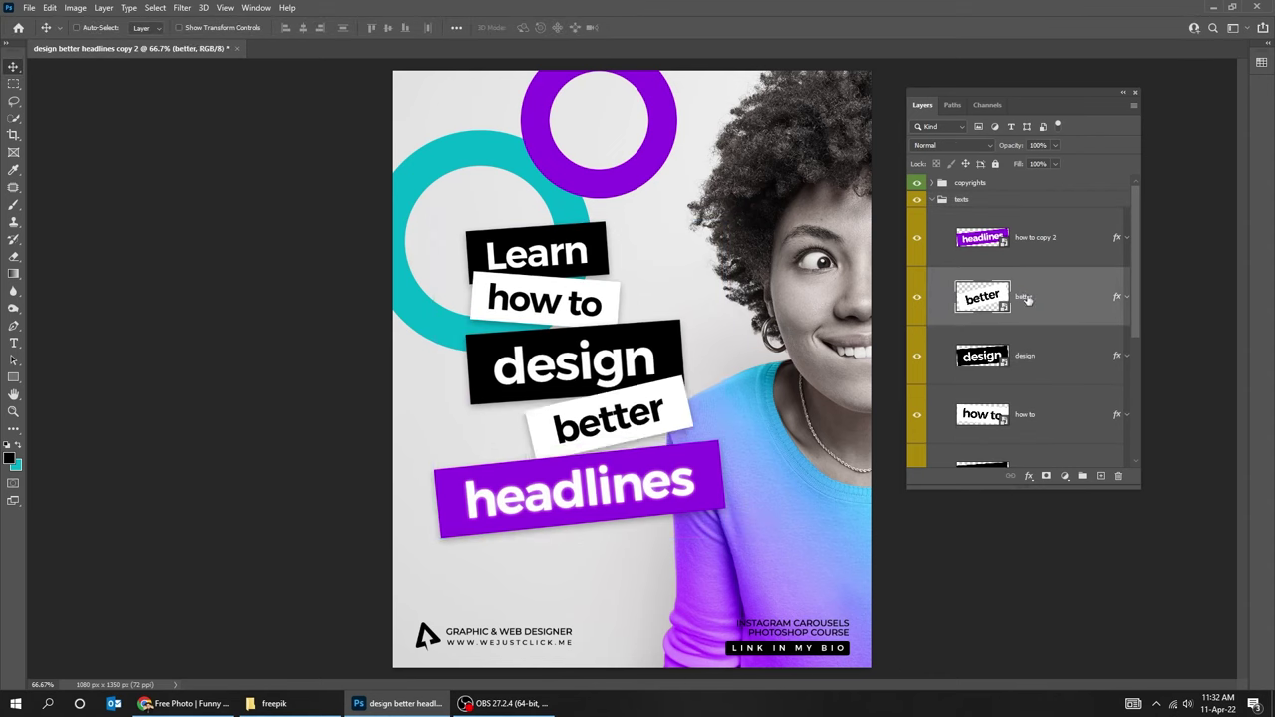
Rename the purple label's layer "headlines" and move the label slightly up and to the right
{"action": "double_click", "coordinate": [1035, 237]}
{"action": "type", "text": "headlines"}
{"action": "key", "text": "Return"}
{"action": "left_click_drag", "start_coordinate": [657, 490], "coordinate": [673, 484]}
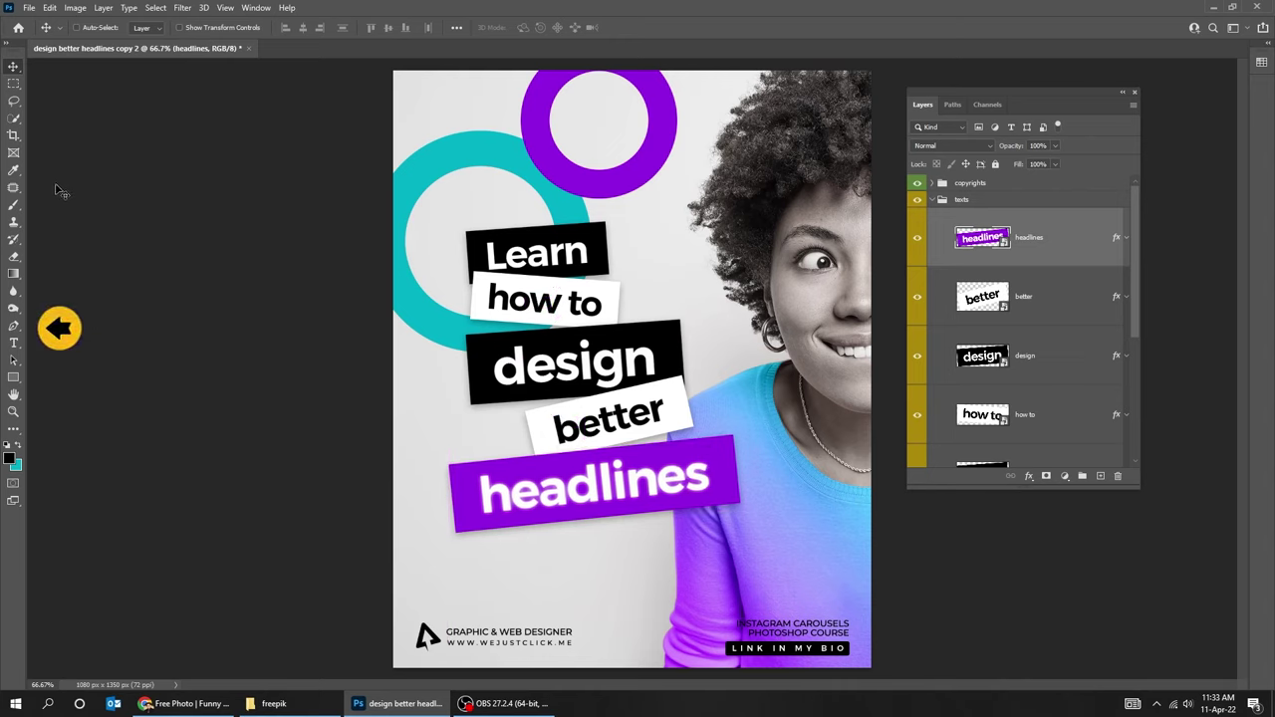
Draw a closed triangular Pen path joining the purple label's two left corners to a point below the label
{"action": "key", "text": "p"}
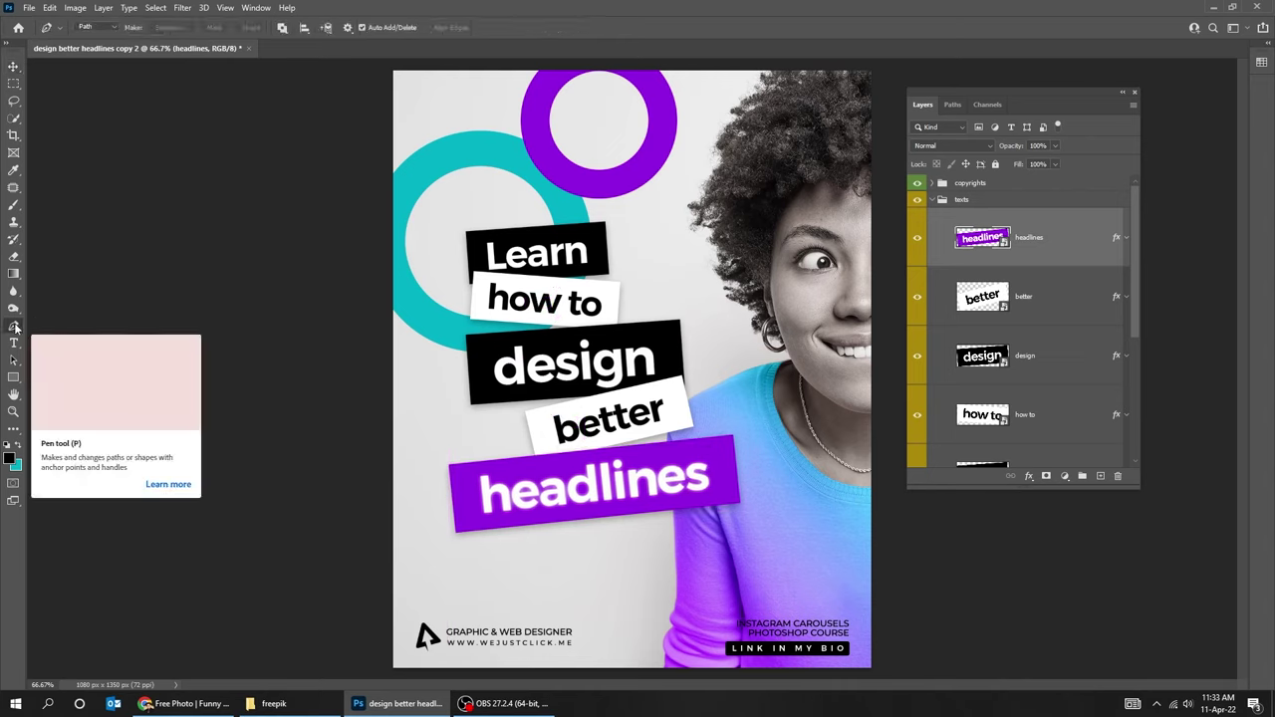
{"action": "left_click", "coordinate": [15, 326]}
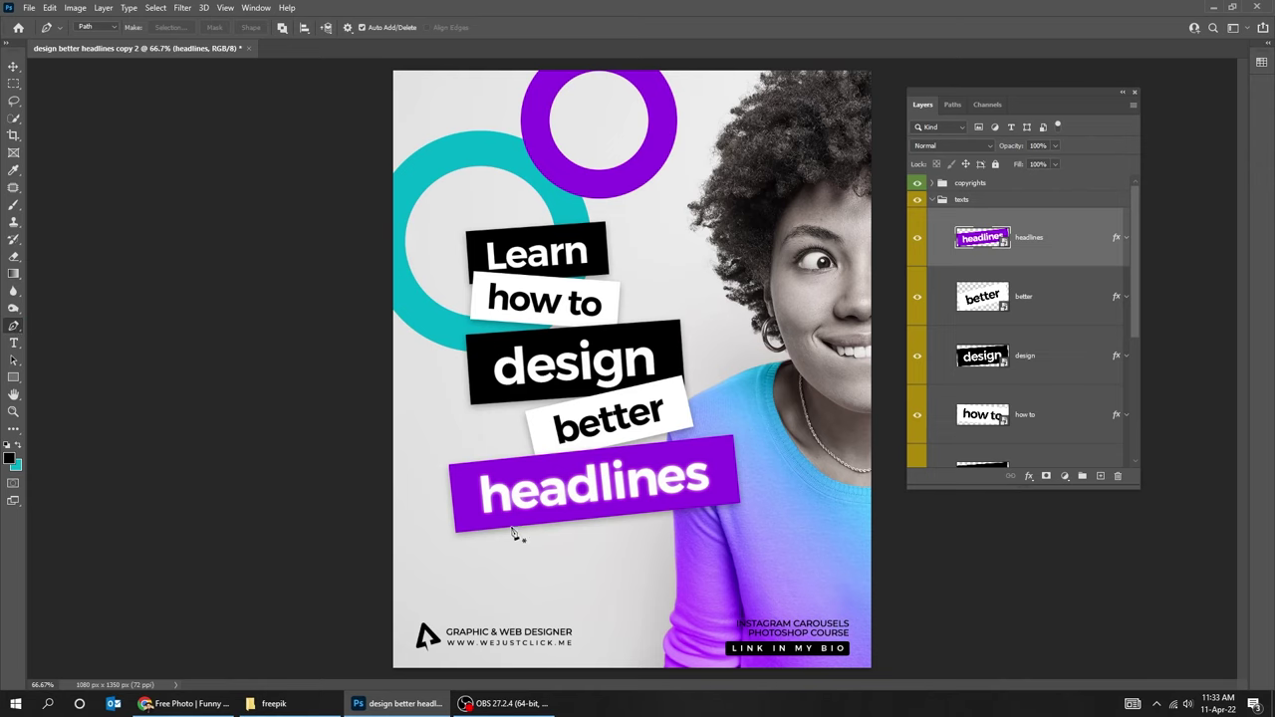
{"action": "left_click", "coordinate": [931, 200]}
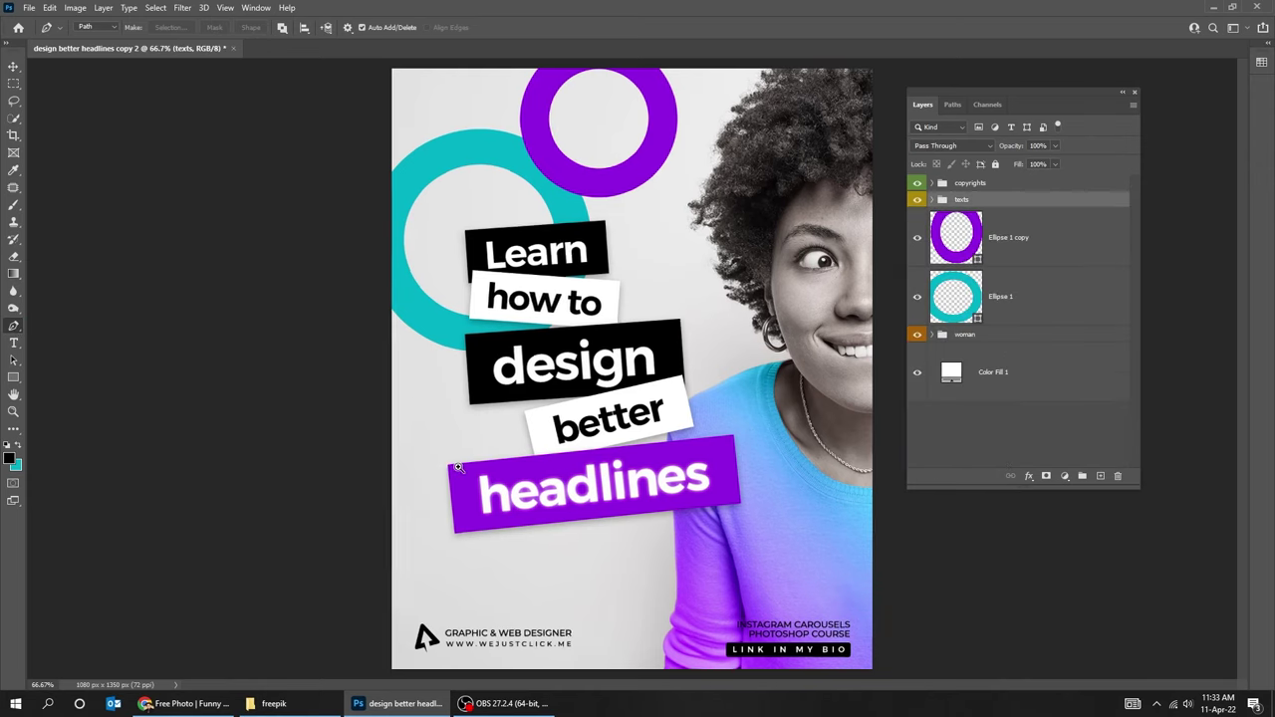
{"action": "scroll", "coordinate": [453, 468], "scroll_direction": "up", "scroll_amount": 2}
{"action": "left_click_drag", "start_coordinate": [449, 469], "coordinate": [405, 327]}
{"action": "left_click", "coordinate": [340, 311]}
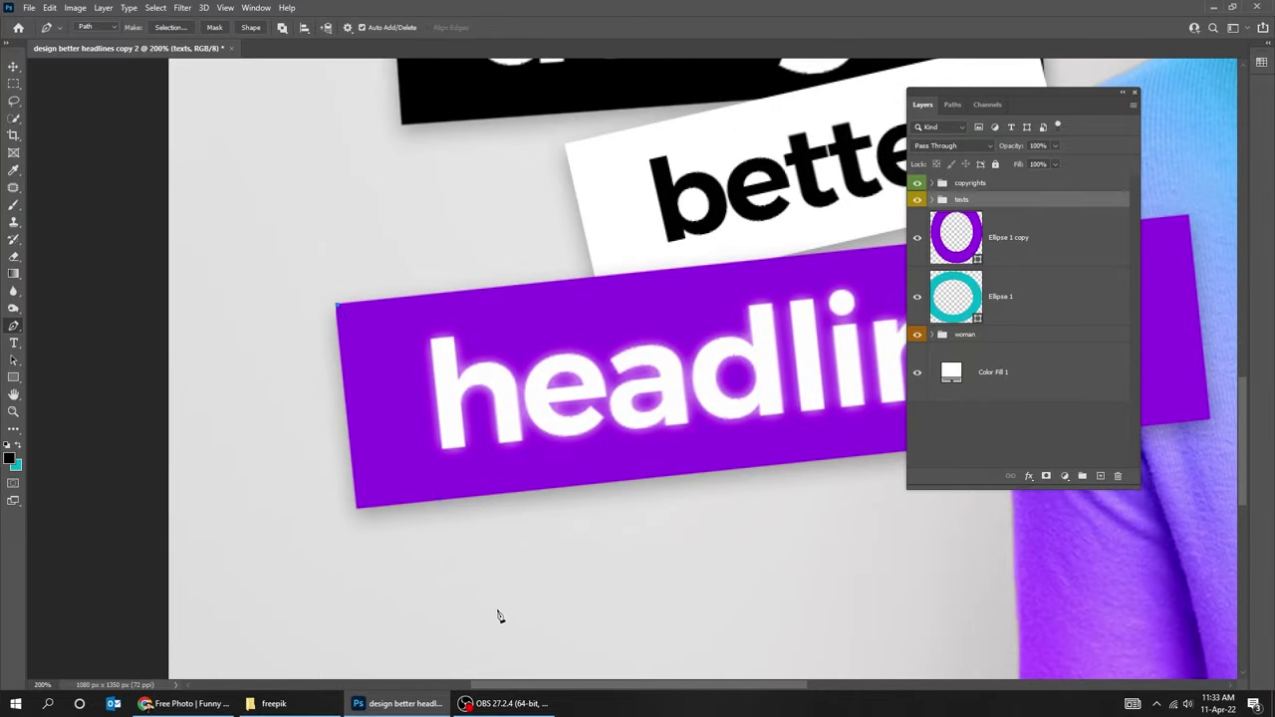
{"action": "left_click", "coordinate": [518, 649]}
{"action": "left_click", "coordinate": [342, 313]}
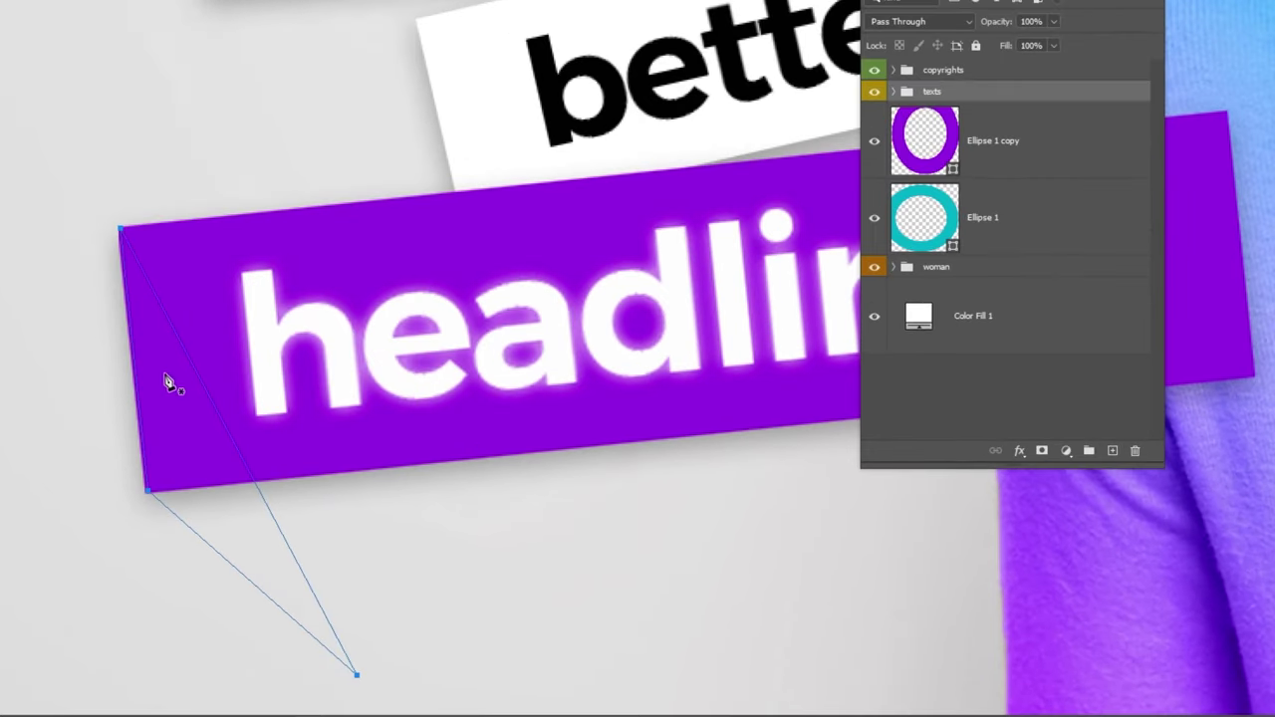
Convert the triangular path to a selection and fill it with a dark purple 6905a0 Solid Color layer
{"action": "right_click", "coordinate": [374, 420]}
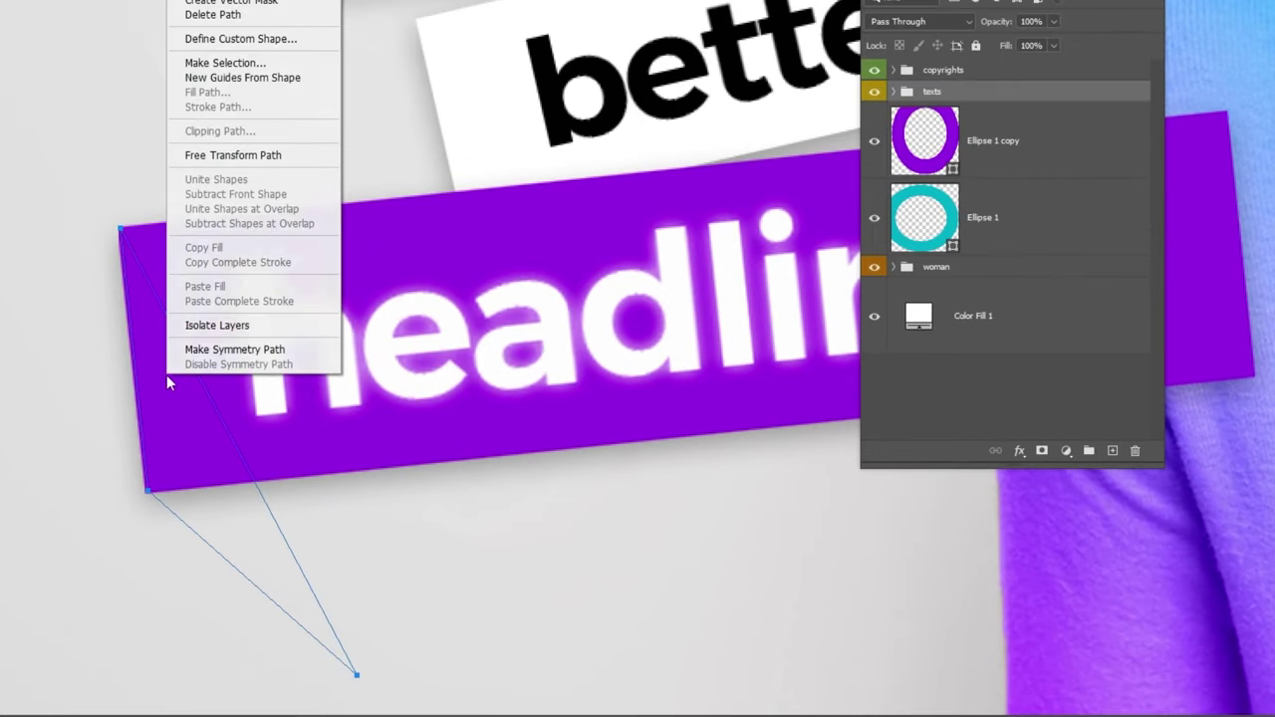
{"action": "left_click", "coordinate": [225, 63]}
{"action": "left_click", "coordinate": [598, 77]}
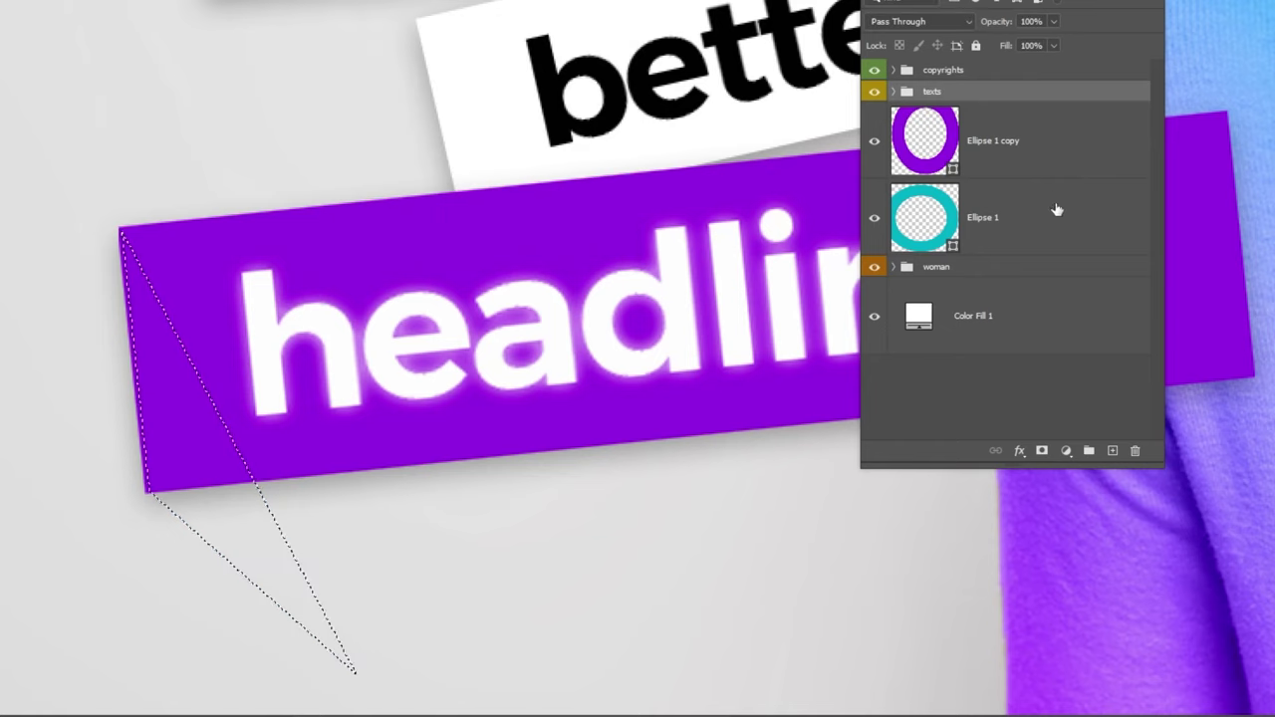
{"action": "left_click", "coordinate": [1067, 451]}
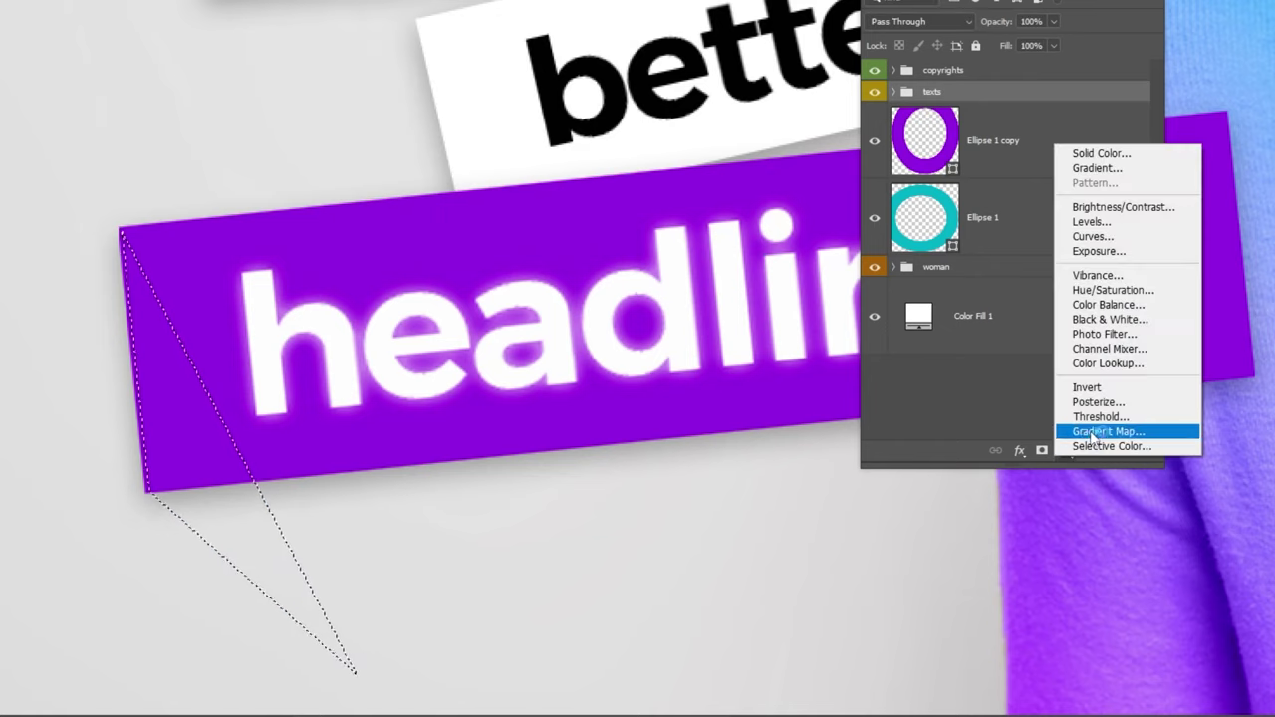
{"action": "left_click", "coordinate": [1076, 154]}
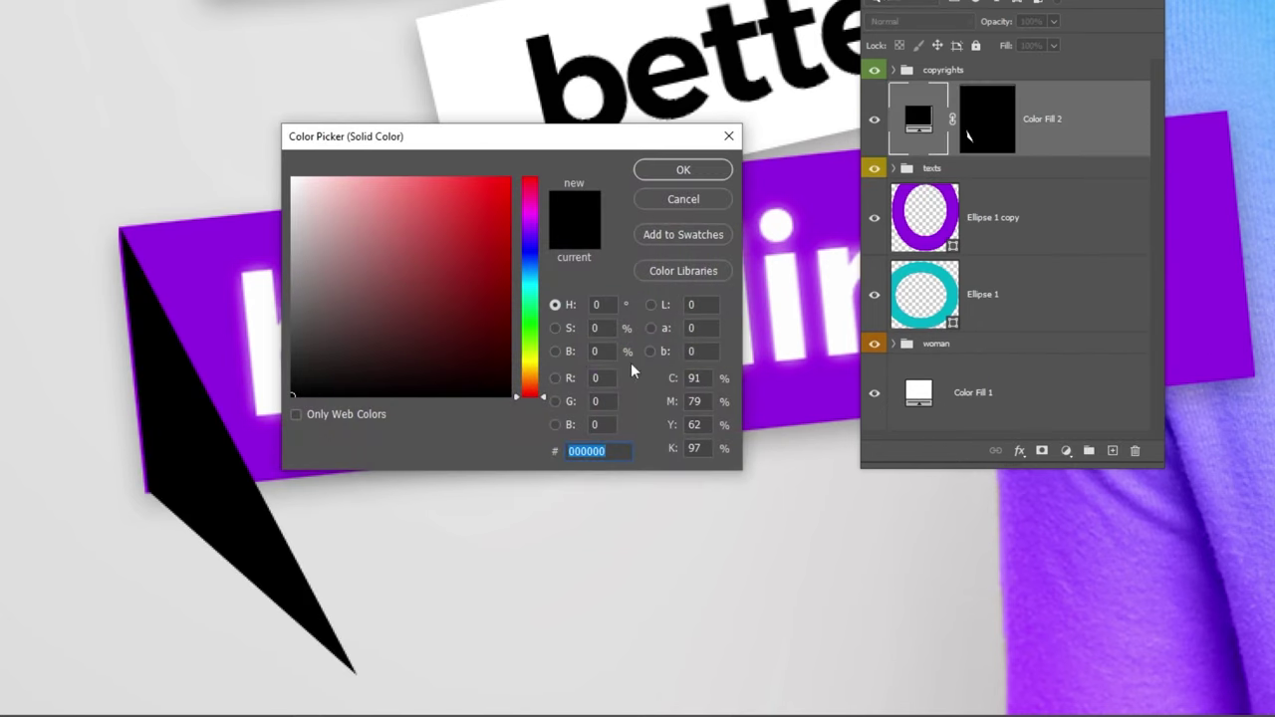
{"action": "left_click", "coordinate": [179, 227]}
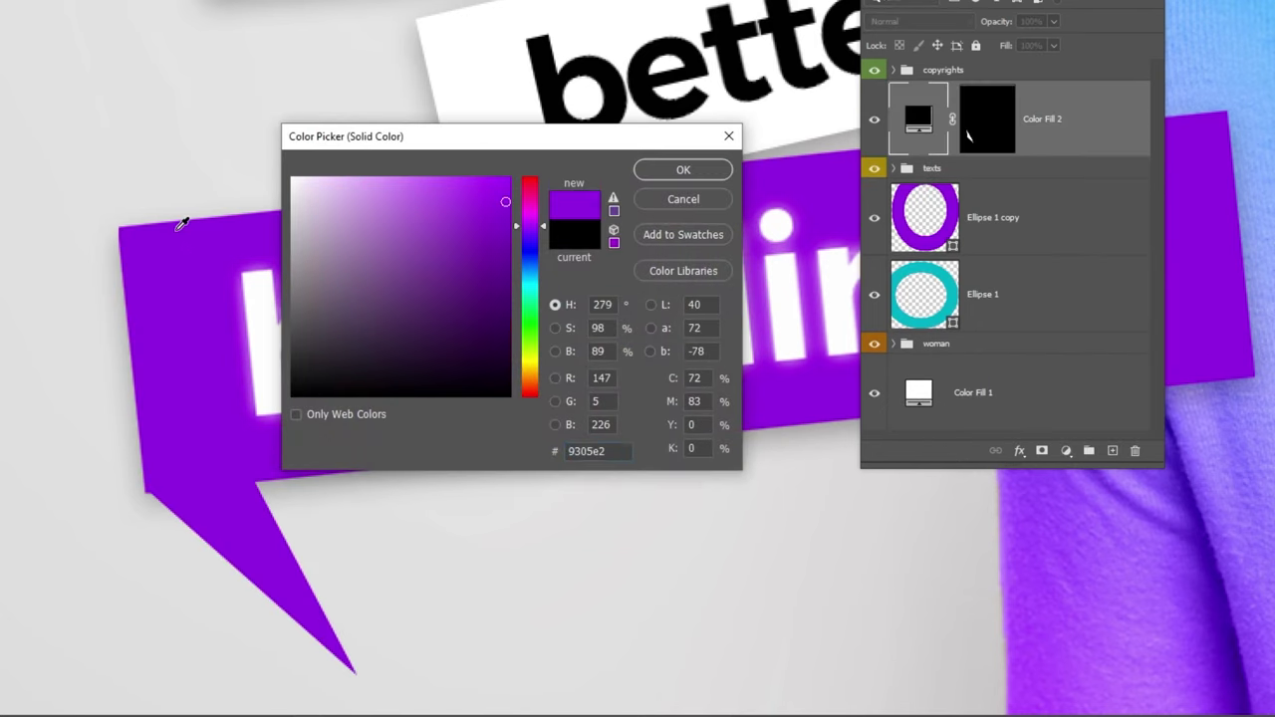
{"action": "left_click", "coordinate": [504, 256]}
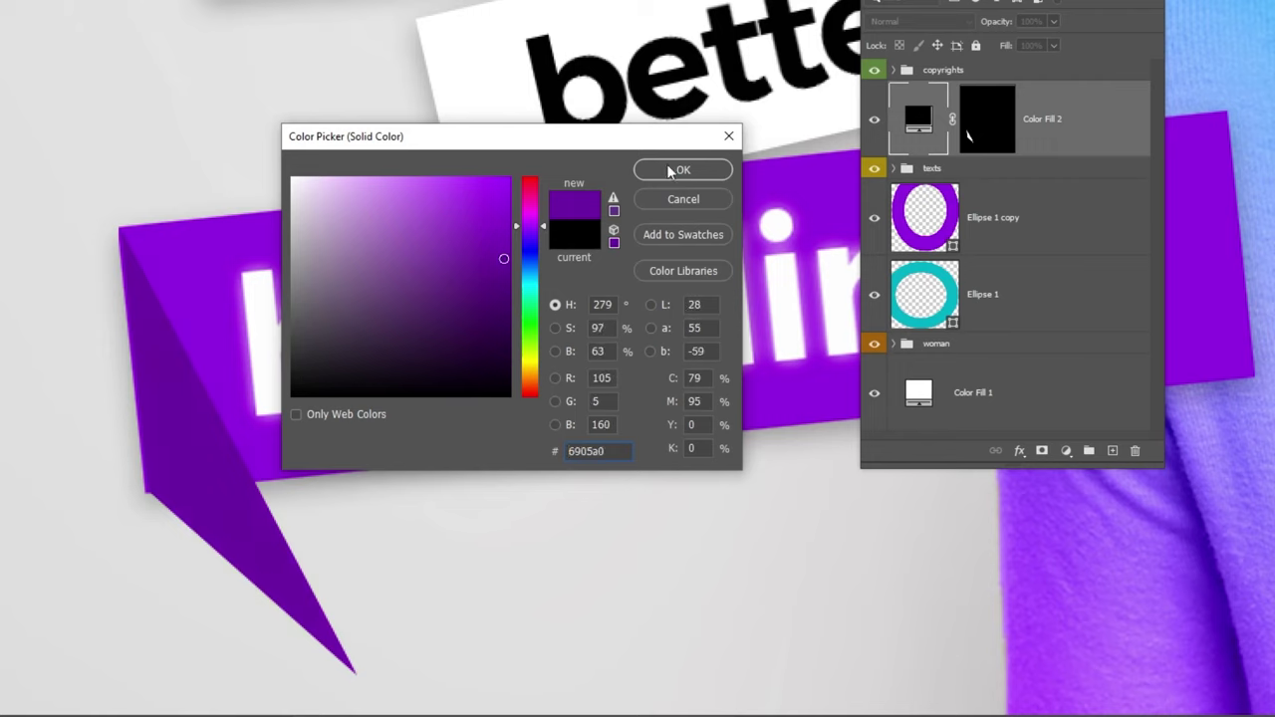
{"action": "left_click", "coordinate": [681, 169]}
Move the triangle's fill layer into the texts group, beneath the "Learn" layer
{"action": "left_click_drag", "start_coordinate": [1058, 127], "coordinate": [1059, 200]}
{"action": "left_click", "coordinate": [893, 91]}
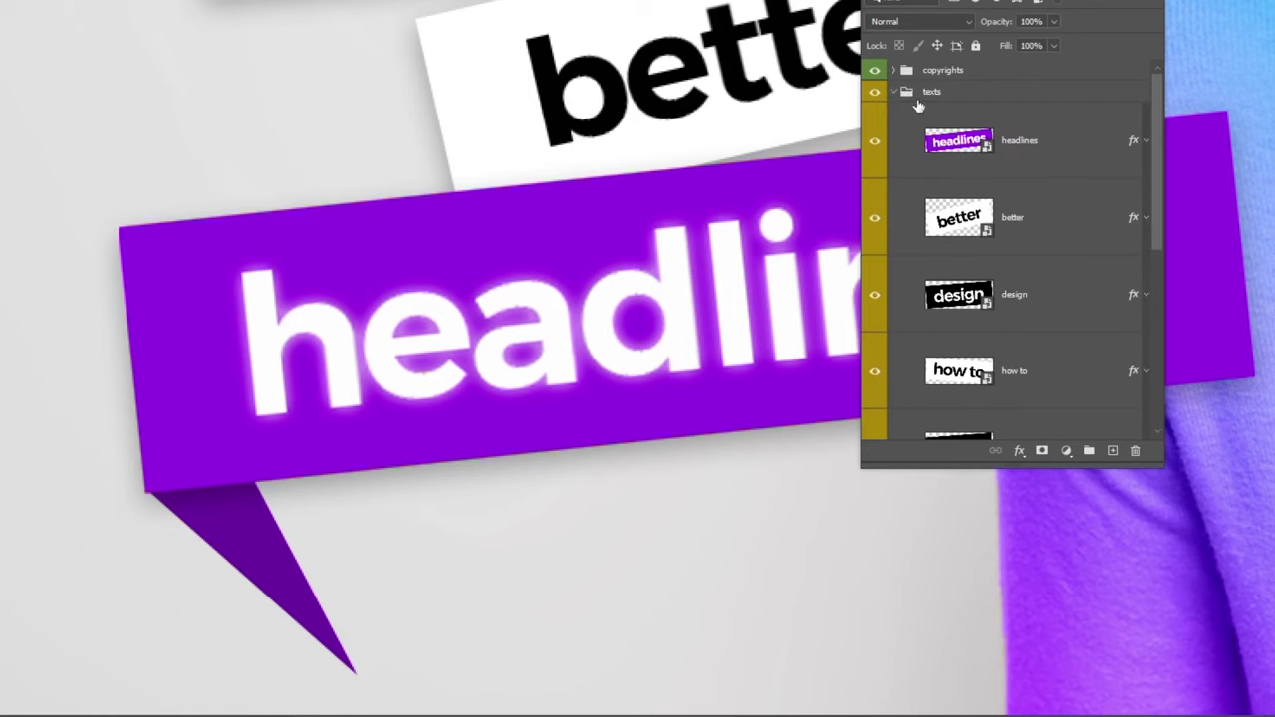
{"action": "scroll", "coordinate": [1042, 305], "scroll_direction": "down", "scroll_amount": 3}
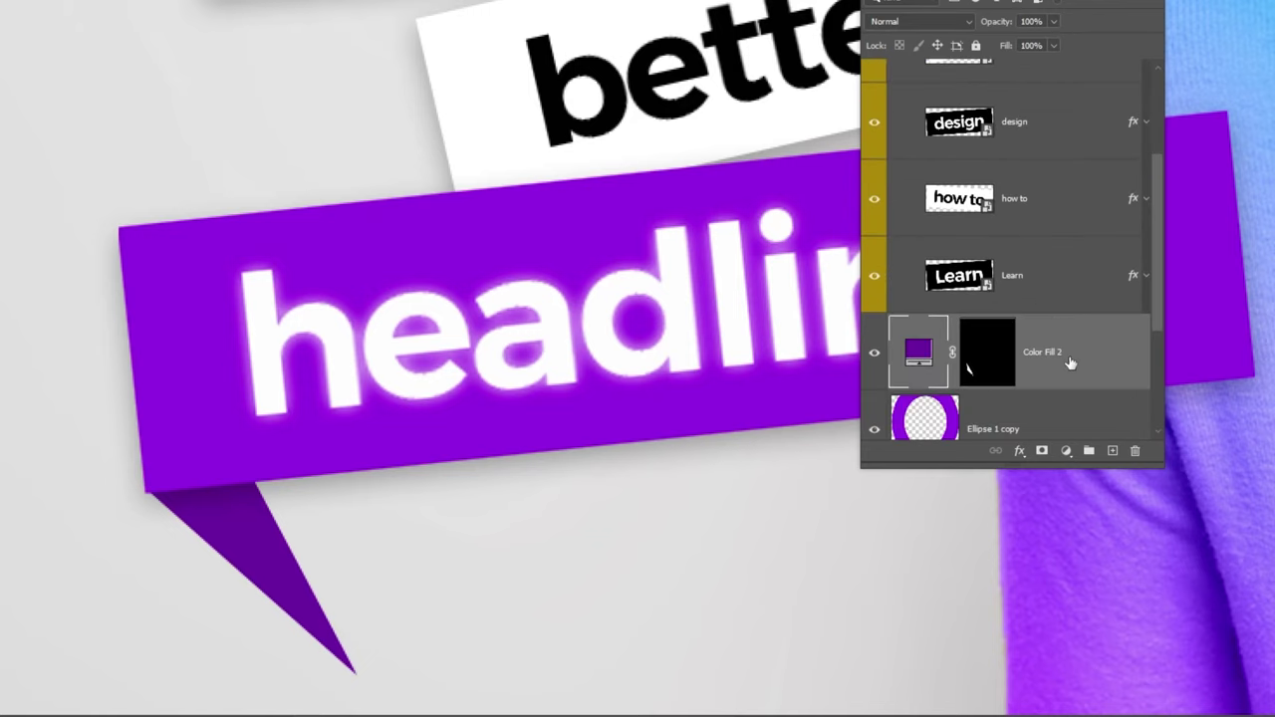
{"action": "key", "text": "ctrl+bracketright"}
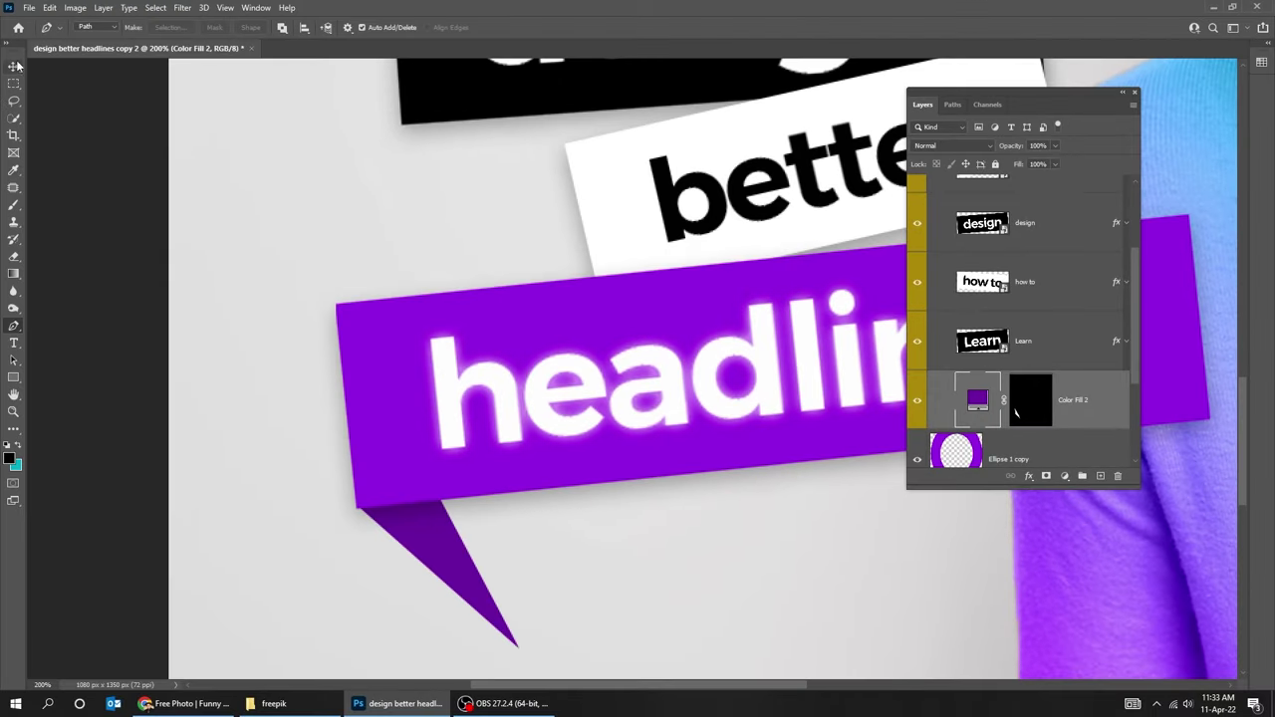
Nudge the dark purple triangle slightly down to align with the label's lower corner, and collapse the texts group
{"action": "left_click", "coordinate": [15, 66]}
{"action": "key", "text": "Down"}
{"action": "key", "text": "Down"}
{"action": "key", "text": "Down"}
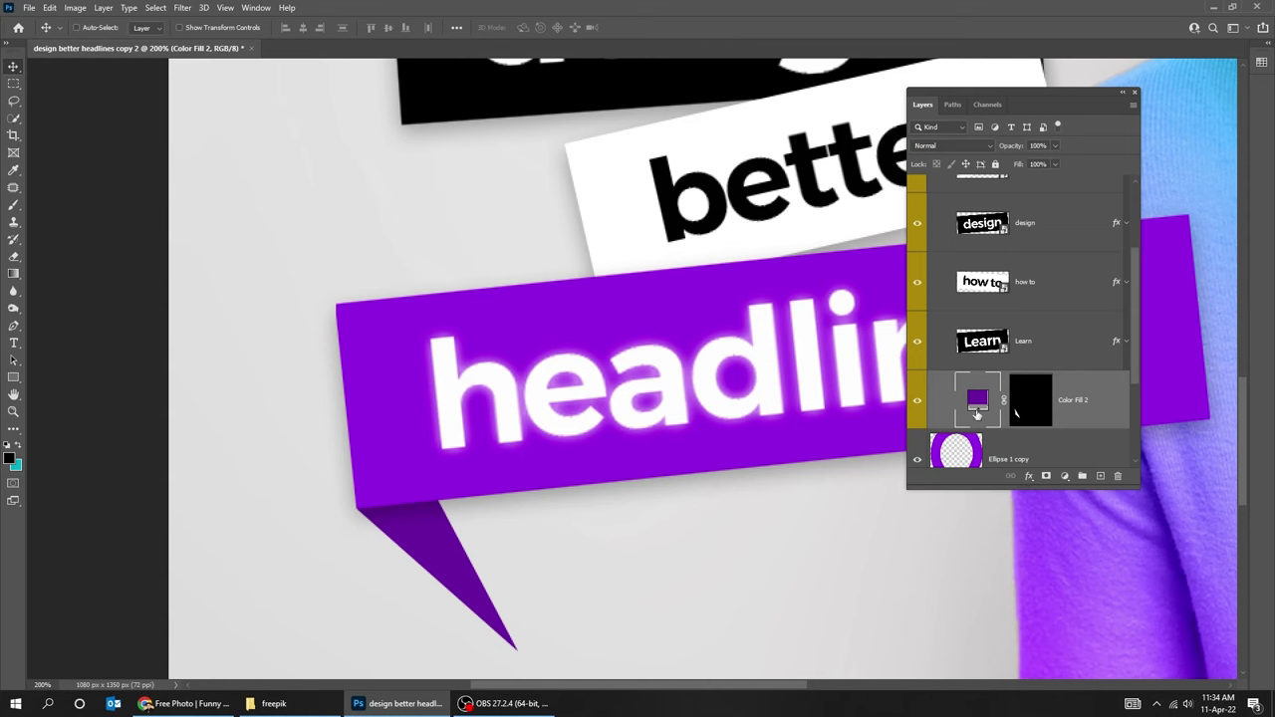
{"action": "scroll", "coordinate": [1044, 313], "scroll_direction": "up", "scroll_amount": 3}
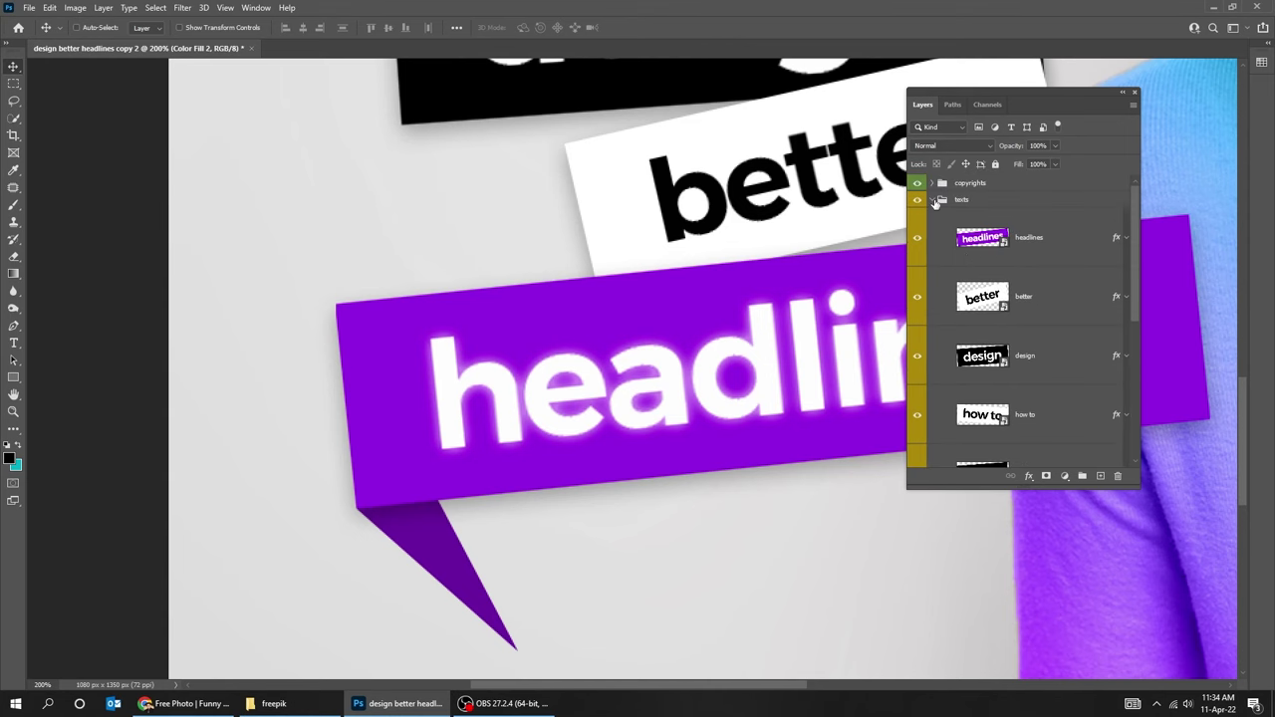
{"action": "left_click", "coordinate": [934, 202]}
{"action": "key", "text": "ctrl+0"}
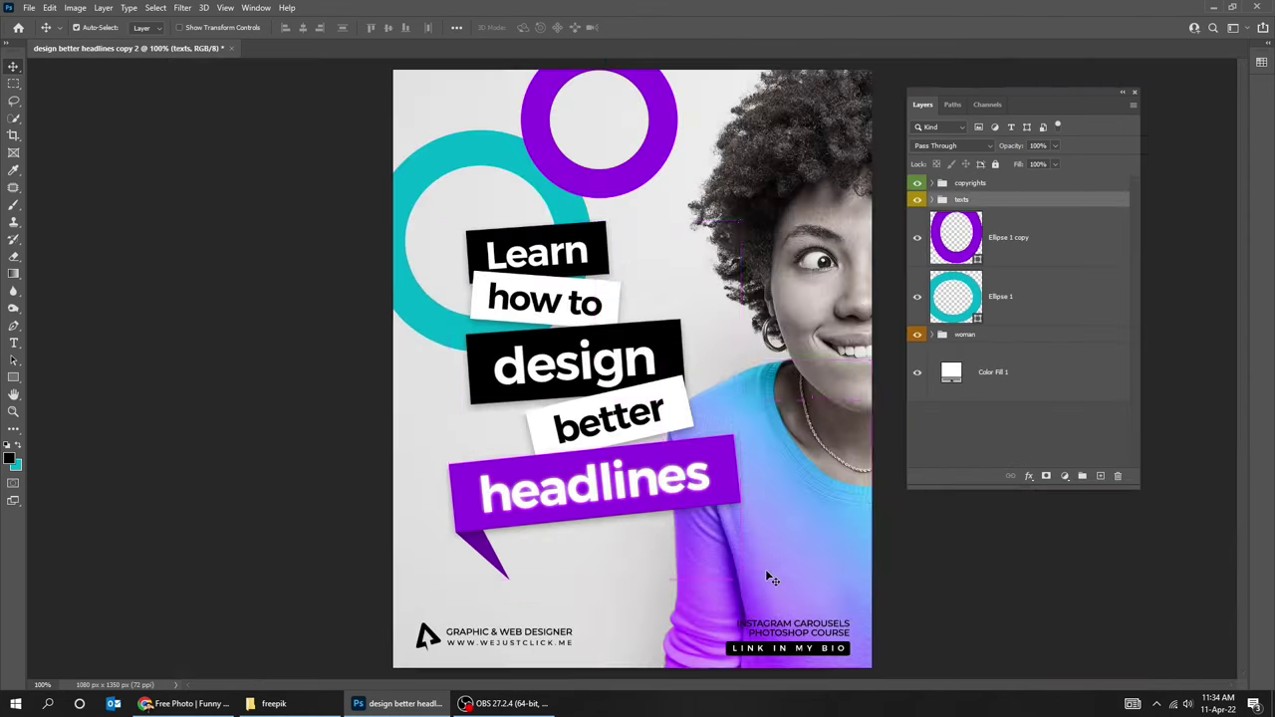
Export the post through Save for Web as a JPEG at Maximum quality 100, sized 1080 x 1350 px
{"action": "left_click", "coordinate": [28, 8]}
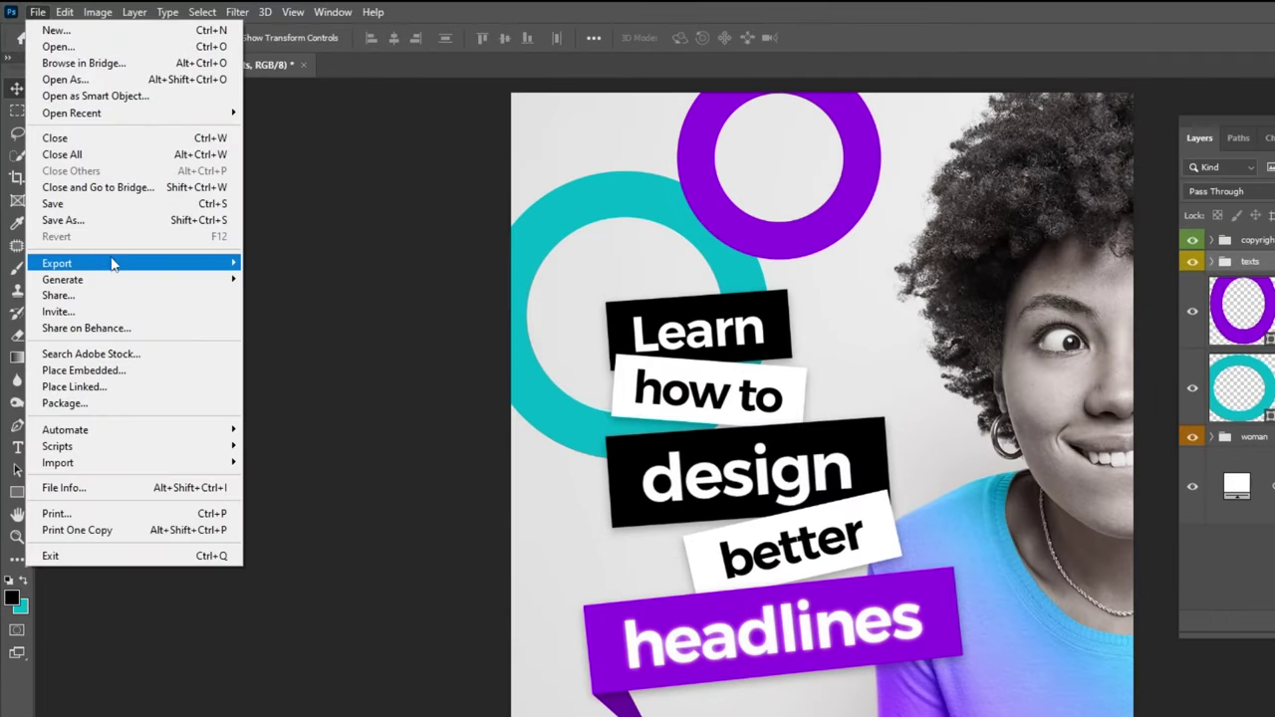
{"action": "mouse_move", "coordinate": [110, 263]}
{"action": "left_click", "coordinate": [337, 331]}
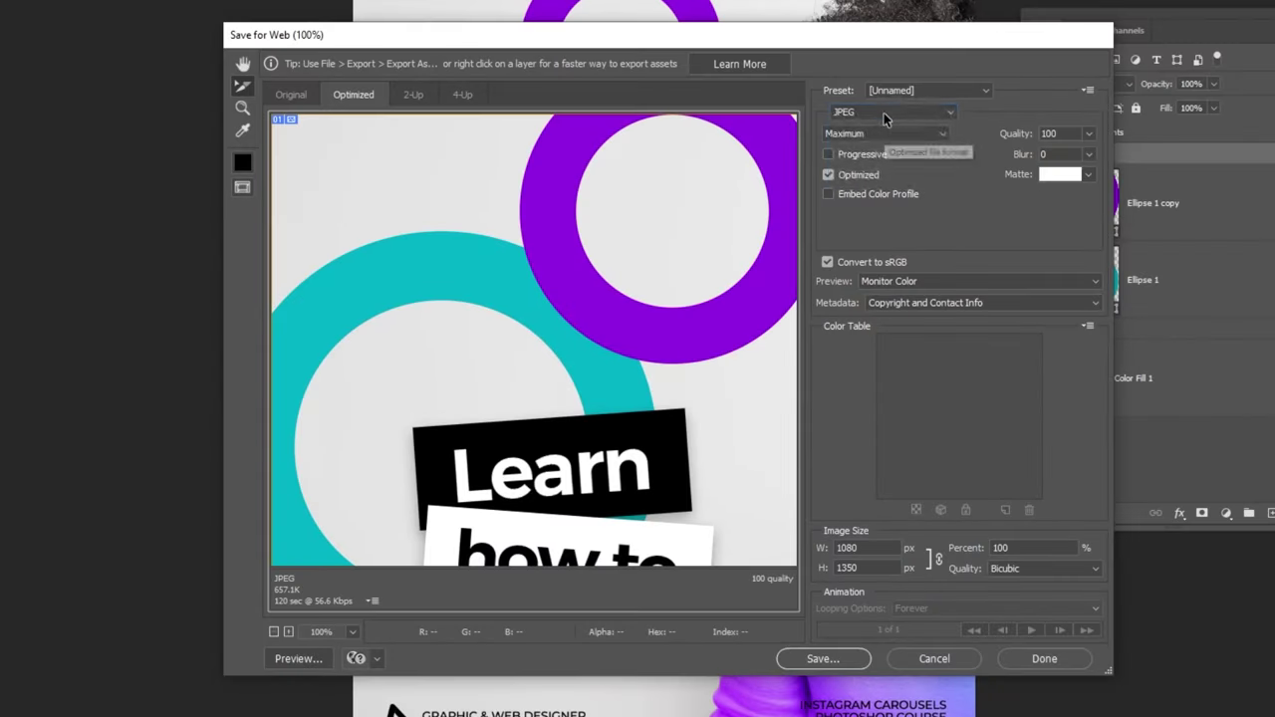
{"action": "left_click", "coordinate": [1044, 220]}
{"action": "left_click", "coordinate": [882, 145]}
{"action": "left_click", "coordinate": [1089, 133]}
{"action": "left_click", "coordinate": [881, 383]}
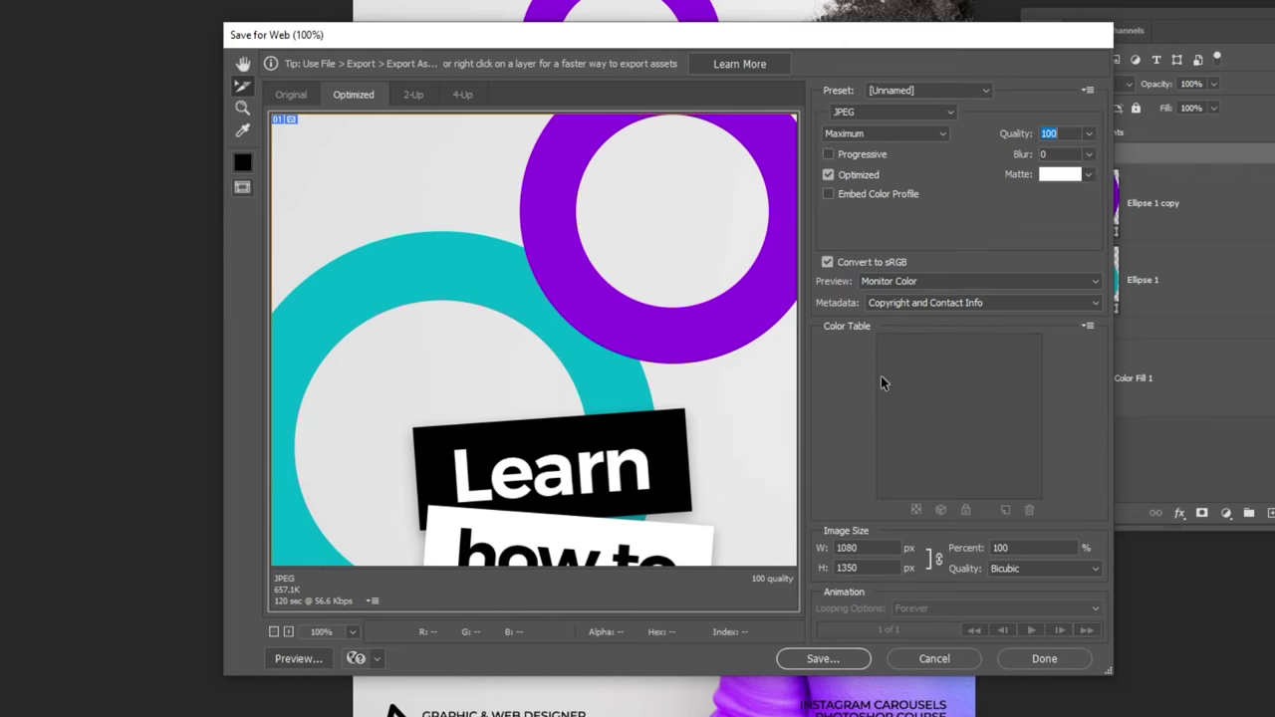
{"action": "left_click", "coordinate": [815, 658]}
{"action": "left_click", "coordinate": [672, 370]}
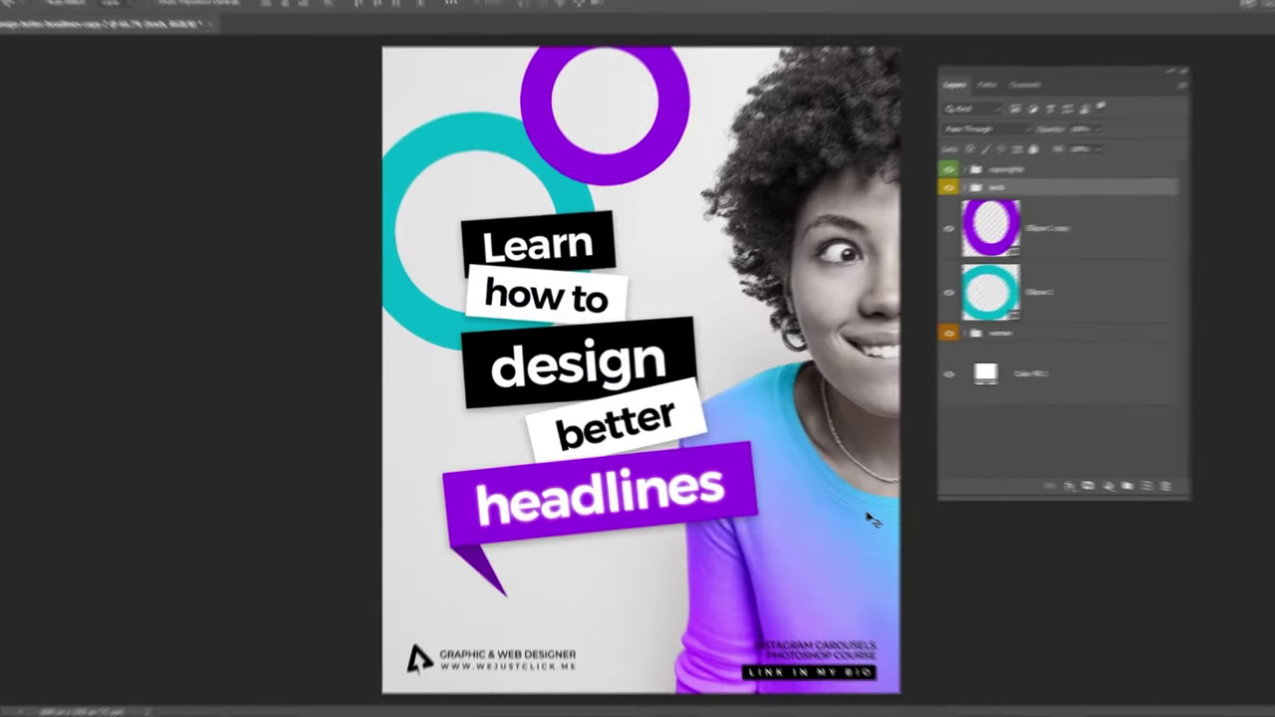
Switch to full-screen mode with the menu bar to view the finished post
{"action": "key", "text": "f"}
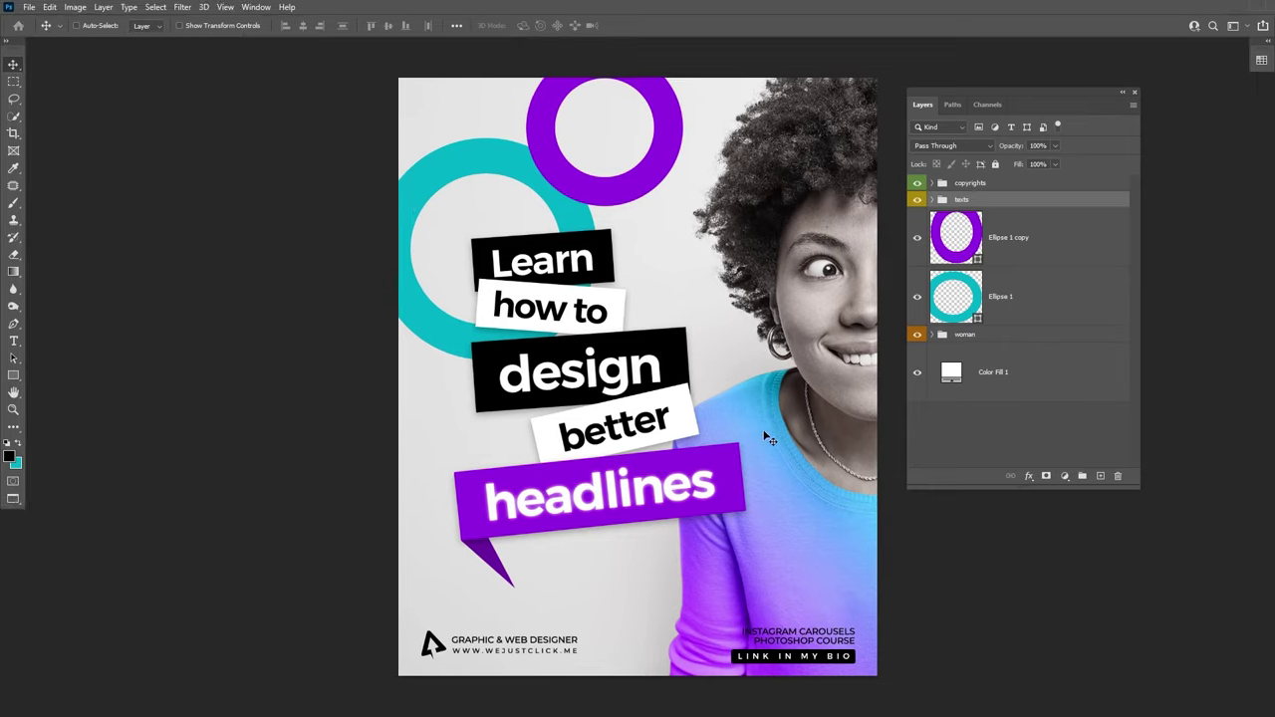